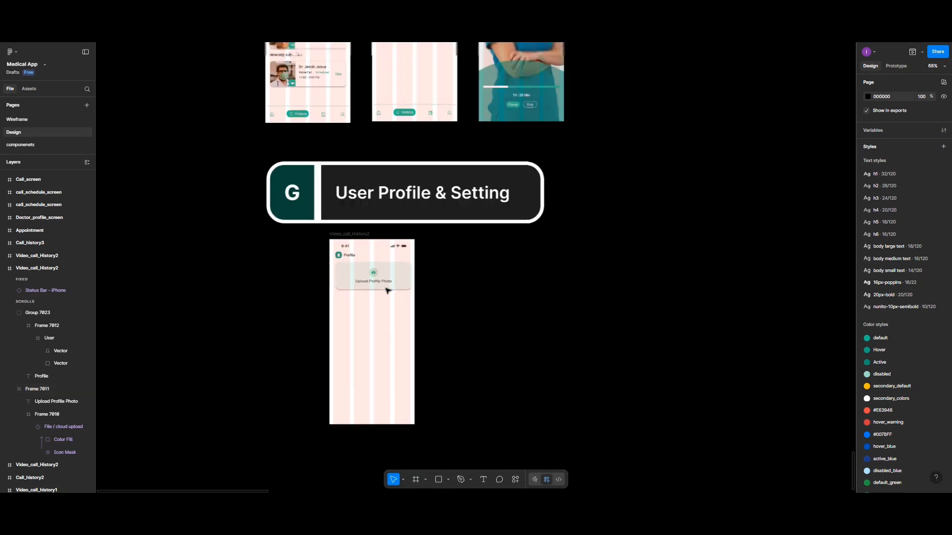
Scroll up the Medical App Design canvas to the Sign Up For Free and Medical_info frames
scroll(391, 267, up, 5)
scroll(396, 223, up, 8)
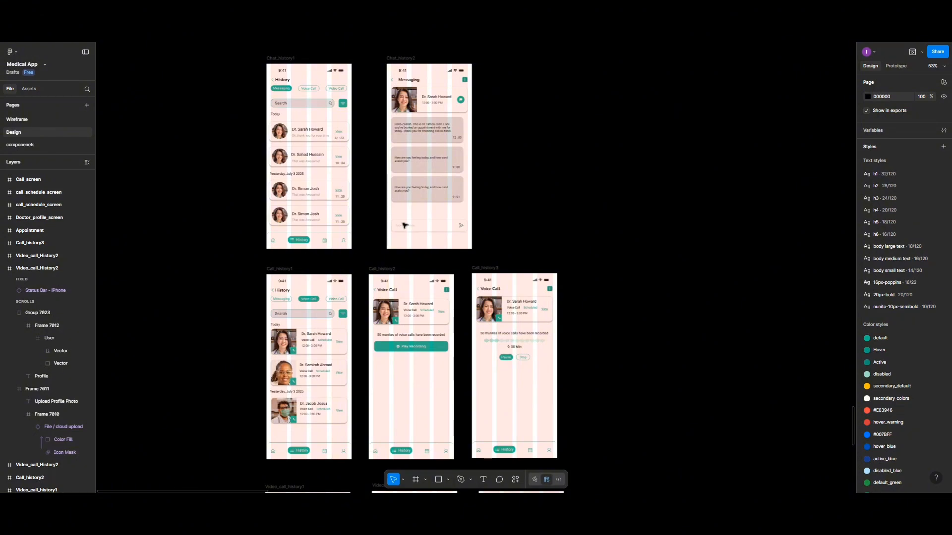
scroll(404, 189, up, 10)
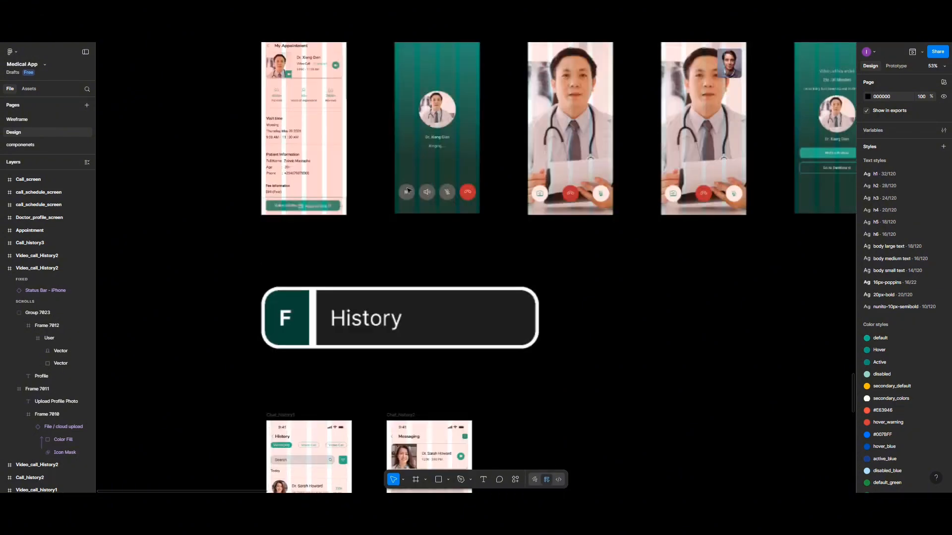
scroll(406, 190, up, 10)
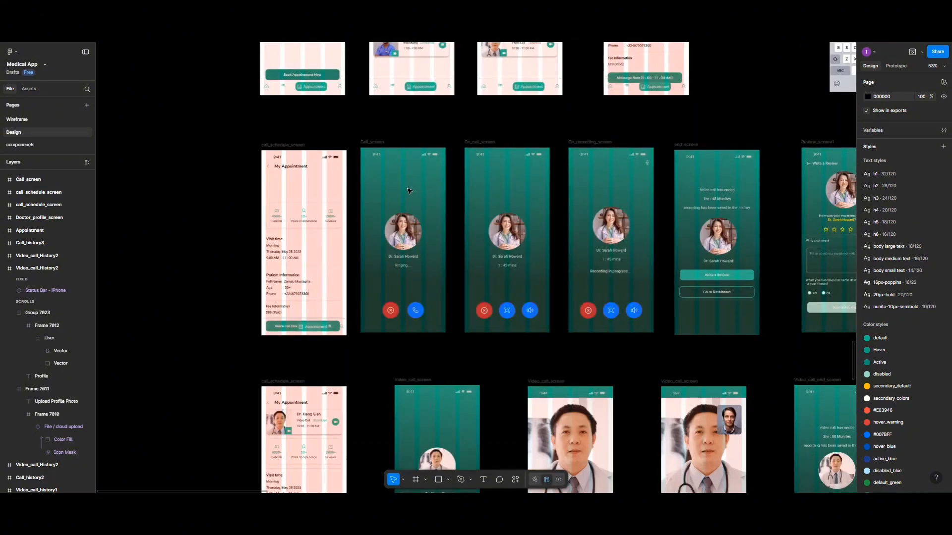
scroll(407, 191, up, 15)
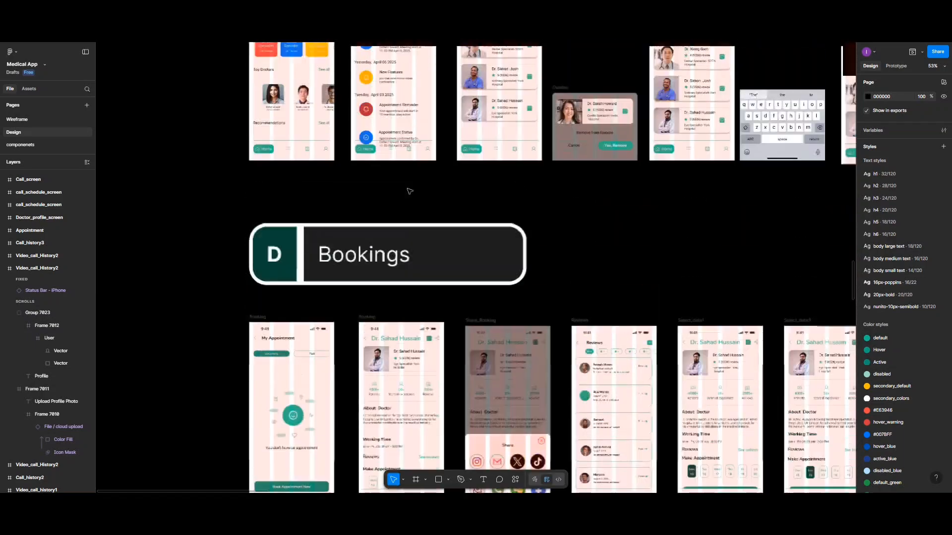
scroll(409, 191, up, 10)
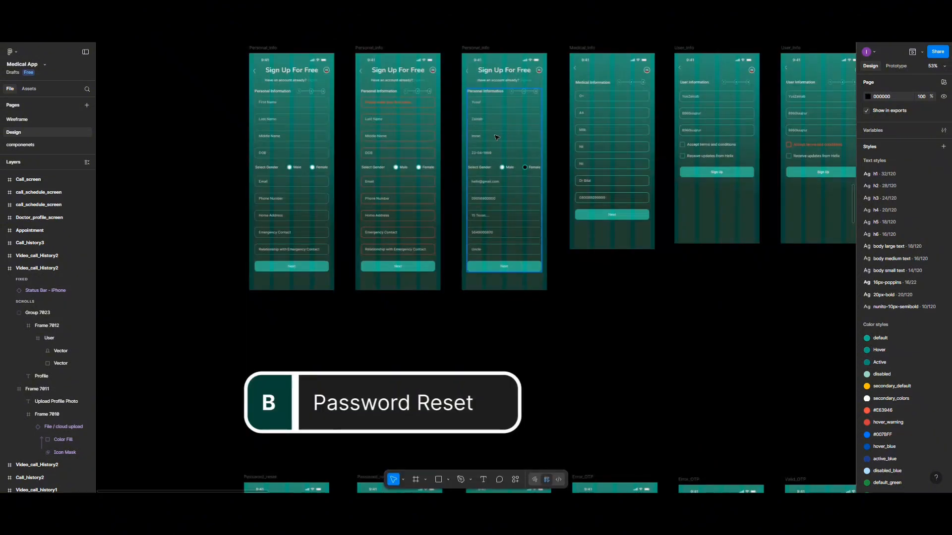
Alt-drag a copy of the User_Info Account_Information field to just below the profile screen's Upload Profile Photo box
click(610, 114)
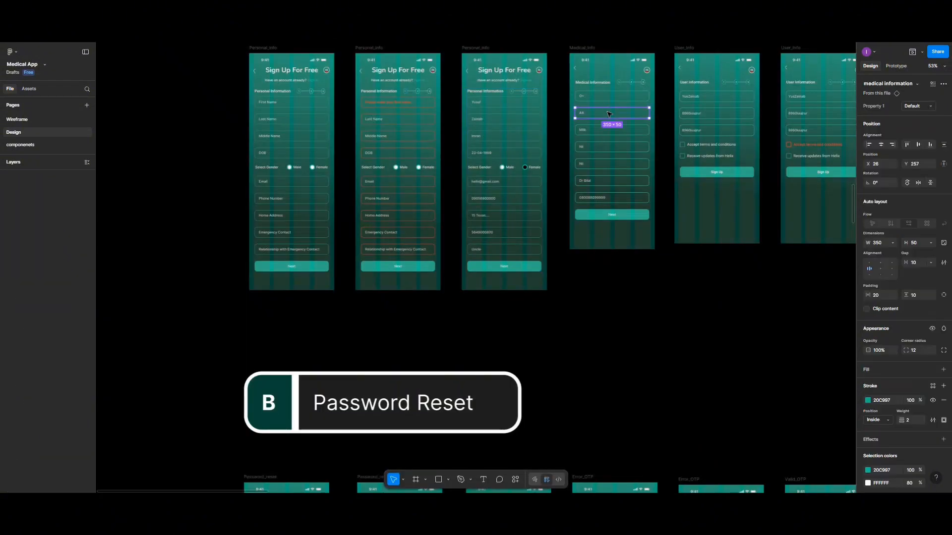
click(701, 102)
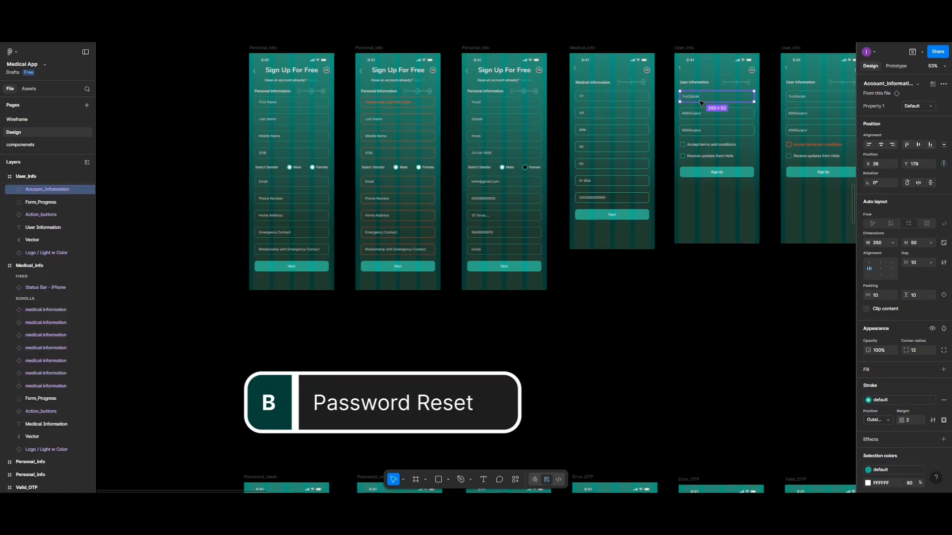
drag(700, 102, 355, 266)
scroll(618, 351, down, 11)
scroll(590, 358, down, 15)
scroll(576, 362, down, 12)
scroll(545, 358, down, 8)
scroll(471, 372, down, 10)
scroll(468, 372, down, 8)
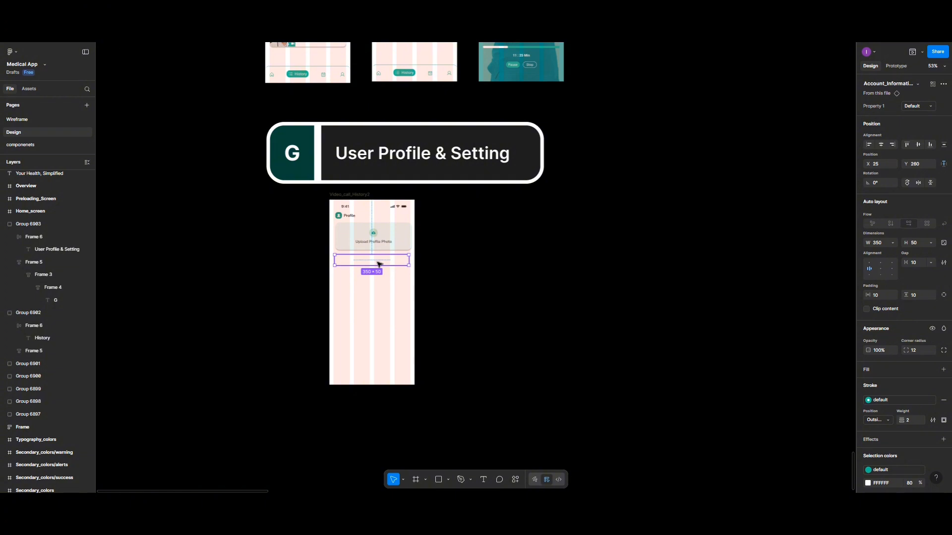
drag(381, 265, 379, 264)
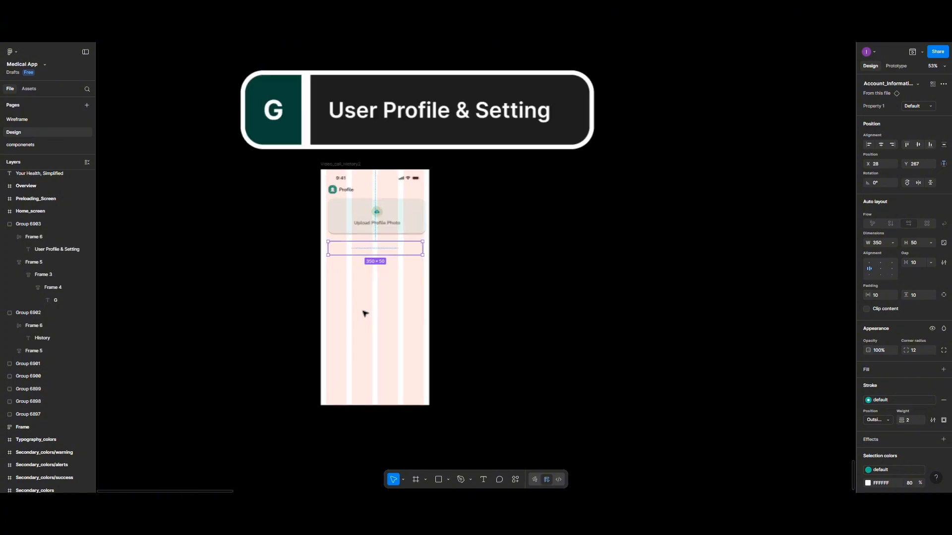
Colour the new field's text layer dark teal 0B4937
scroll(365, 314, up, 5)
click(386, 276)
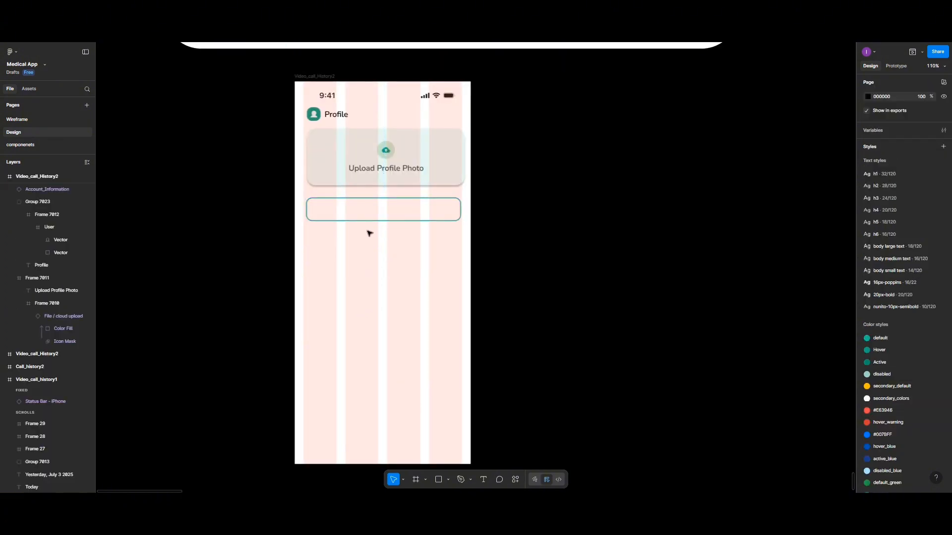
click(354, 213)
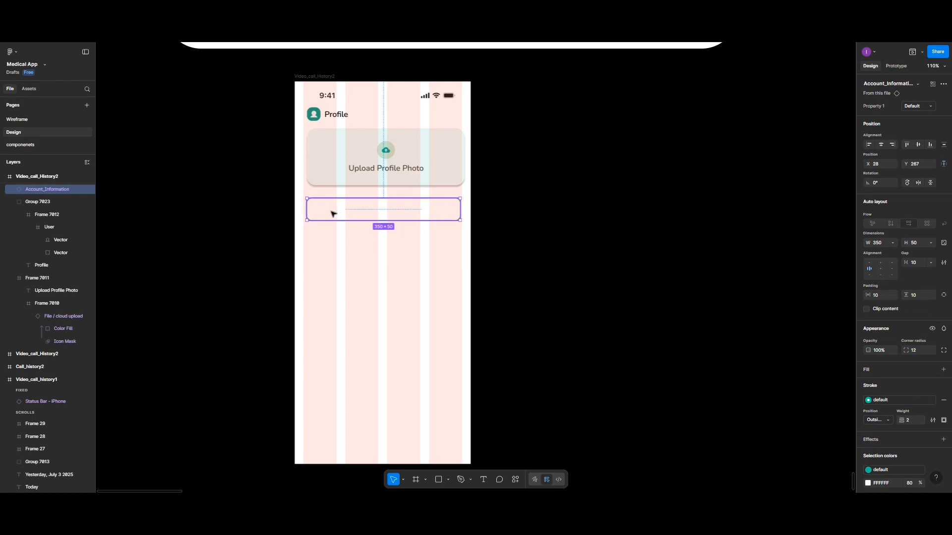
double_click(330, 214)
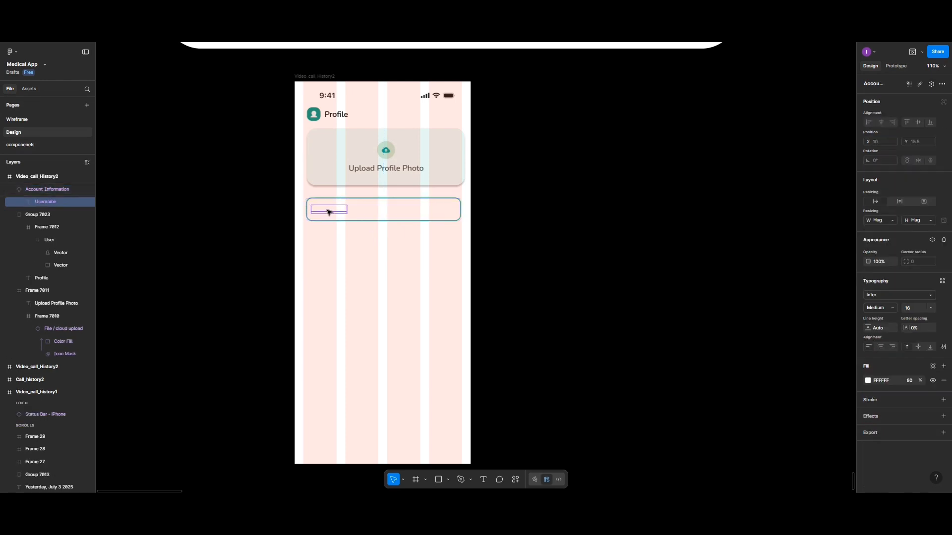
click(868, 381)
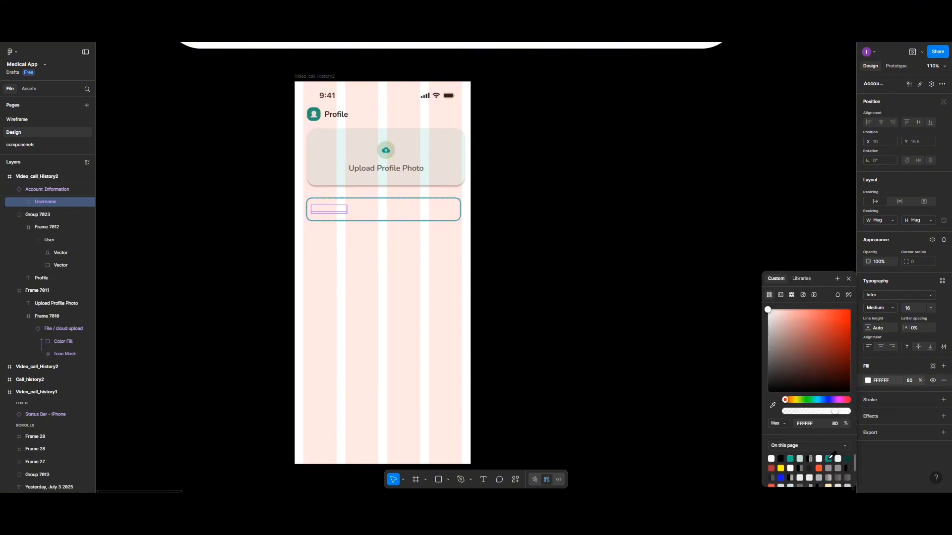
click(848, 458)
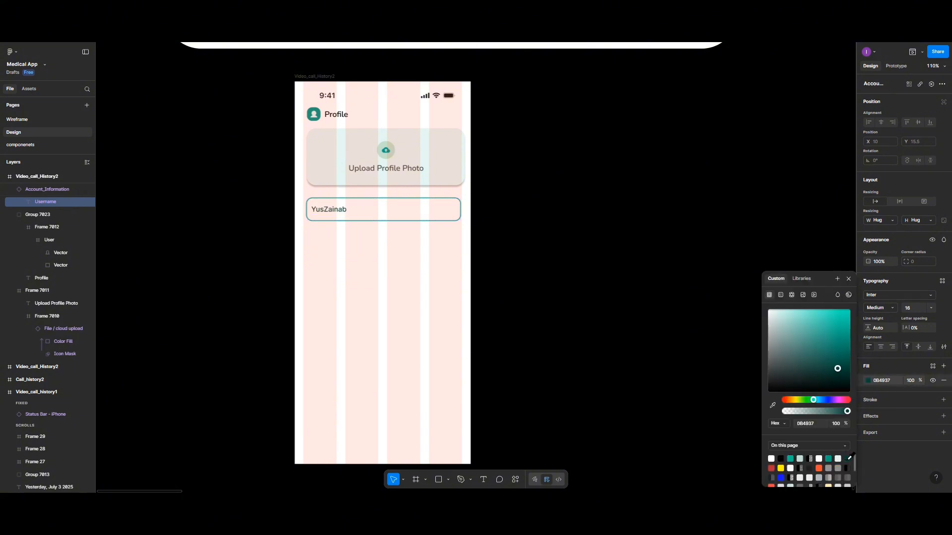
Change the placeholder text to 'Full Name' and set its fill opacity to 80%
double_click(332, 210)
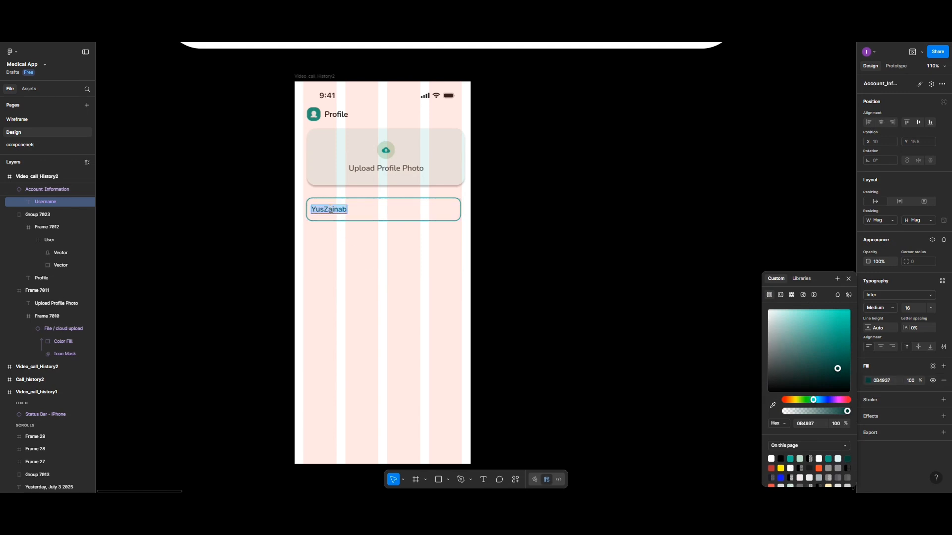
text(Full Name)
key(Escape)
click(913, 380)
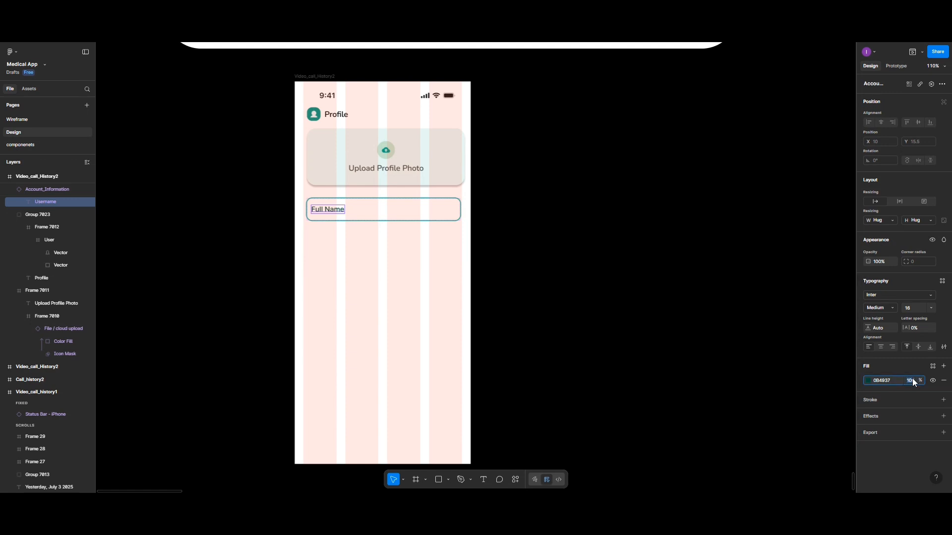
text(80)
key(Return)
click(391, 262)
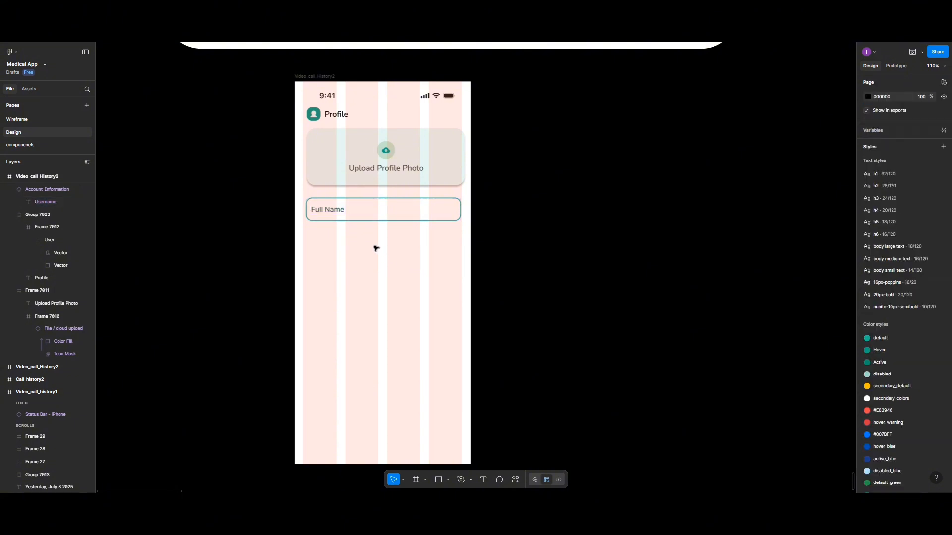
click(360, 219)
Duplicate the Full Name field just below itself and relabel the copy 'Email'
alt+drag(360, 219, 359, 253)
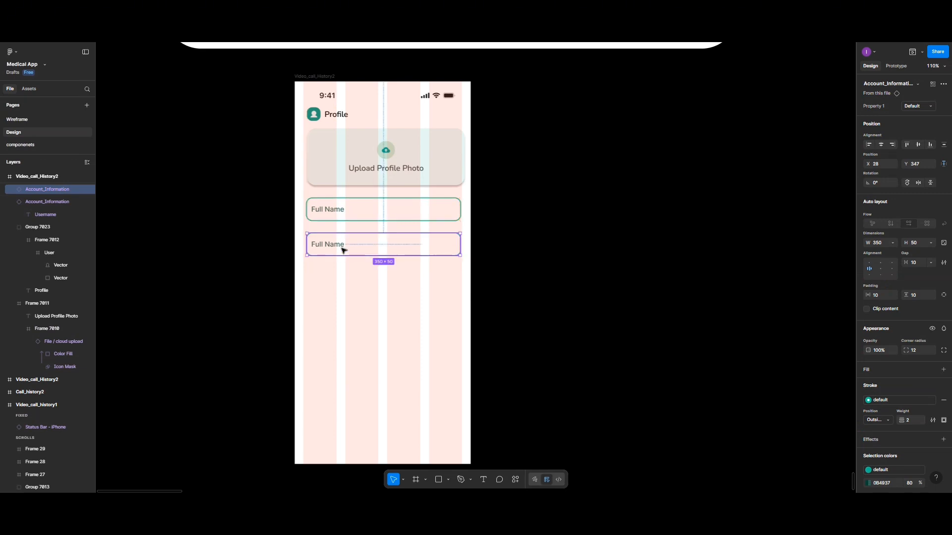
double_click(339, 246)
double_click(337, 246)
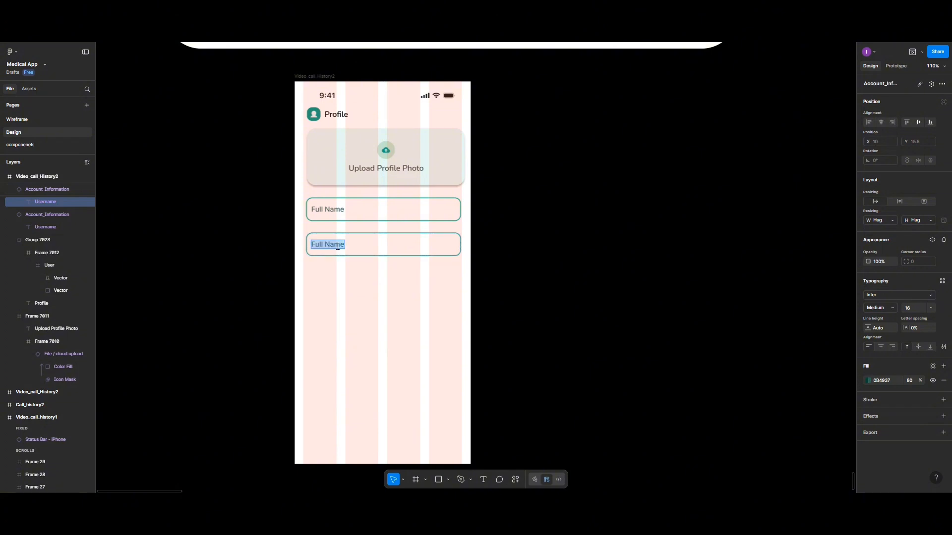
text(Email)
Set both the Full Name and Email text fills to 50% opacity
click(333, 215)
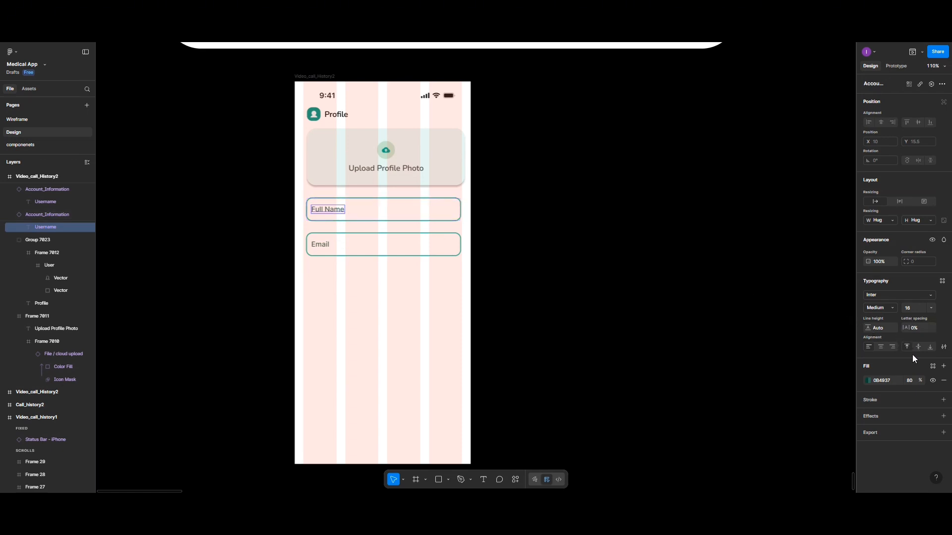
click(912, 383)
key(Return)
click(326, 247)
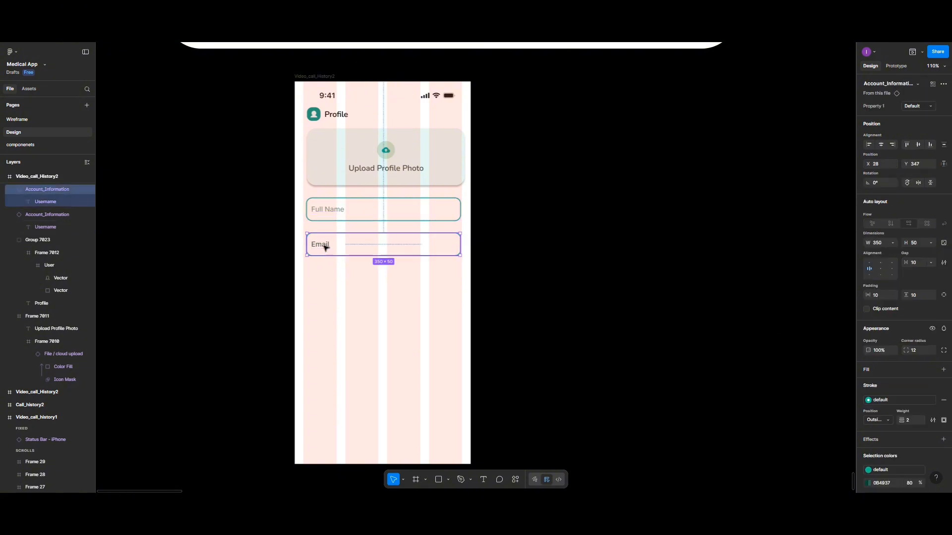
double_click(326, 247)
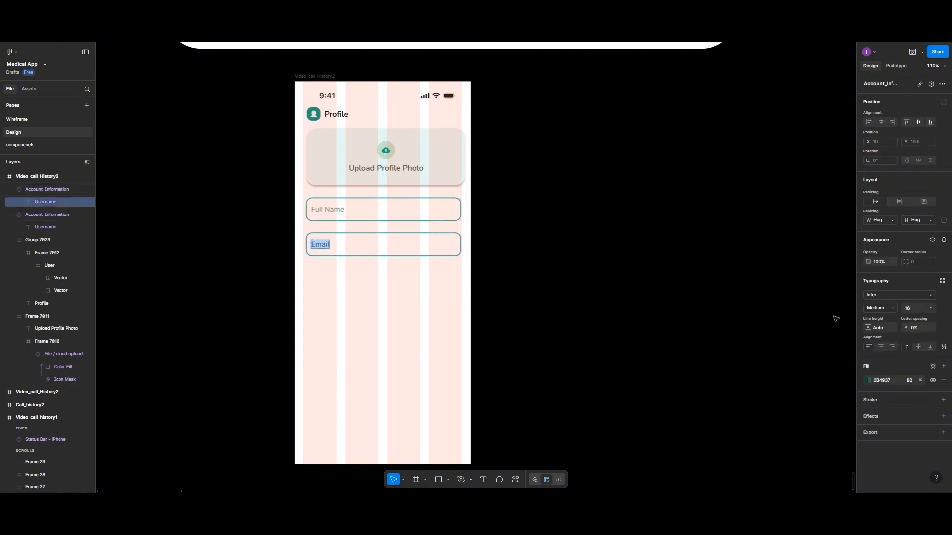
click(911, 379)
key(Return)
key(Escape)
key(Escape)
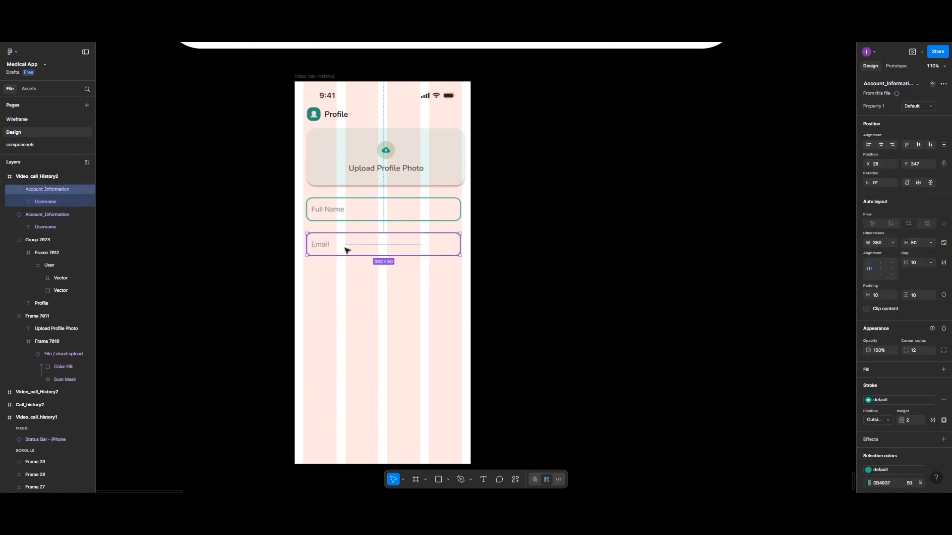
Open the Phosphor Icons plugin from the canvas Plugins menu and try searching it
right_click(370, 311)
mouse_move(388, 398)
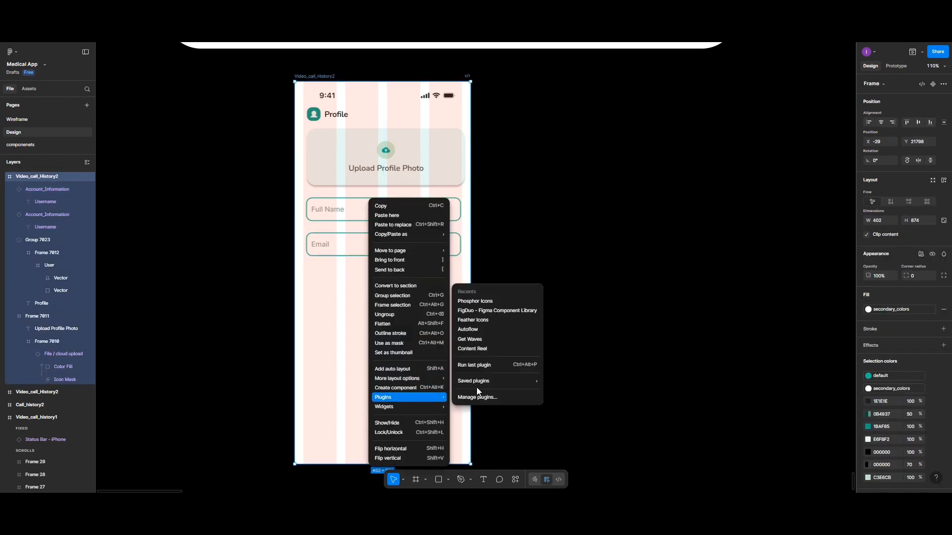
mouse_move(470, 385)
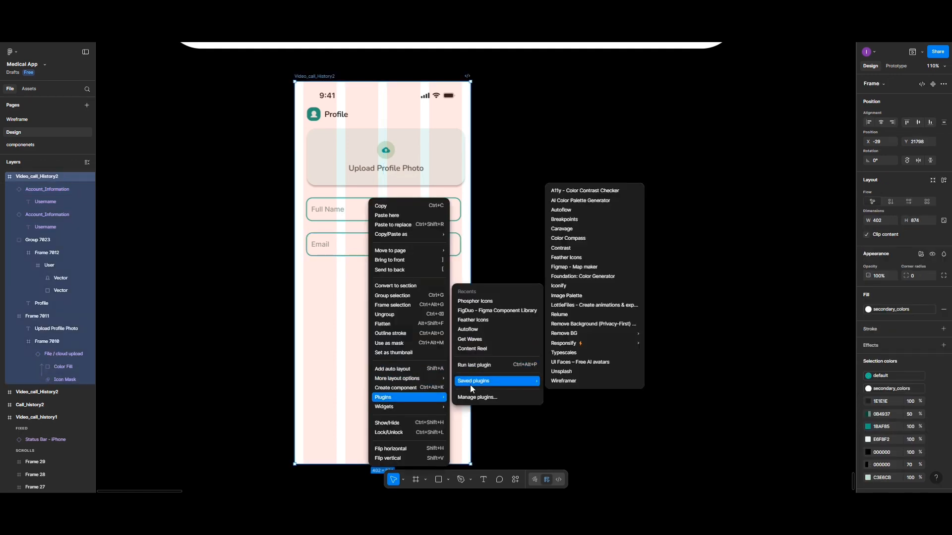
click(473, 303)
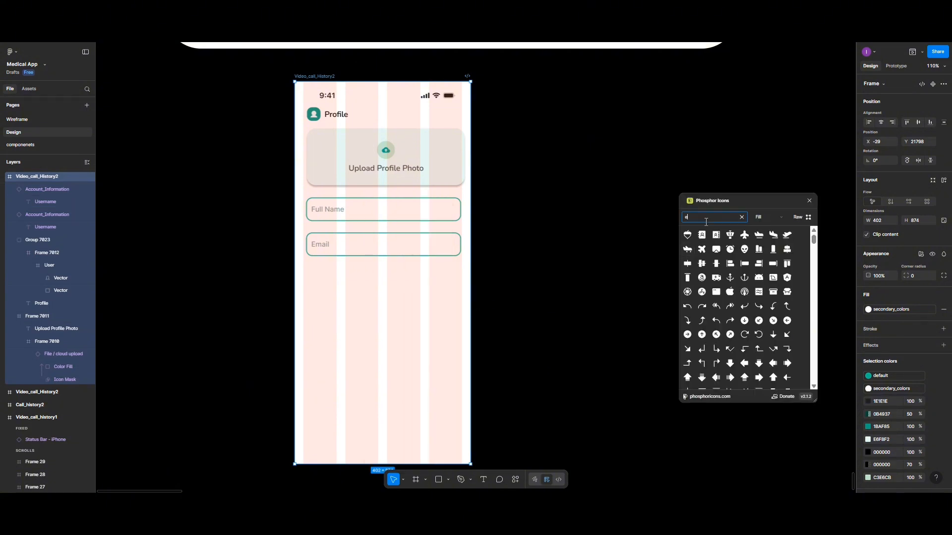
text(nv)
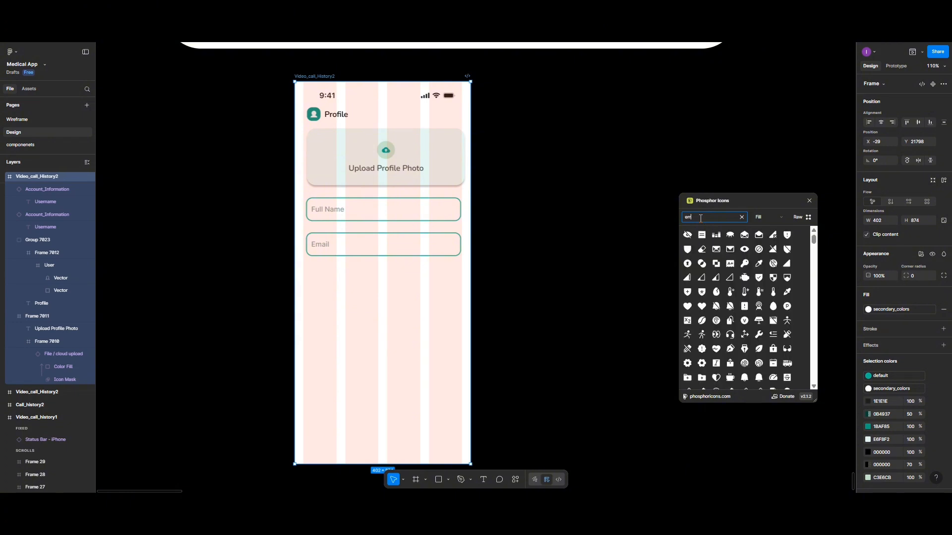
text(l)
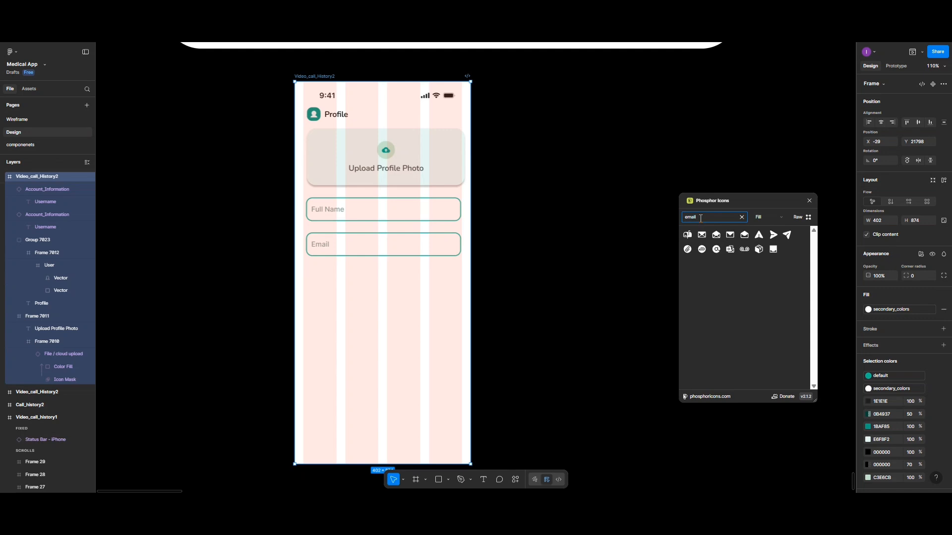
Insert the Feather Icons mail icon, searched with 'emai', at the Email field's right end
click(809, 200)
right_click(599, 244)
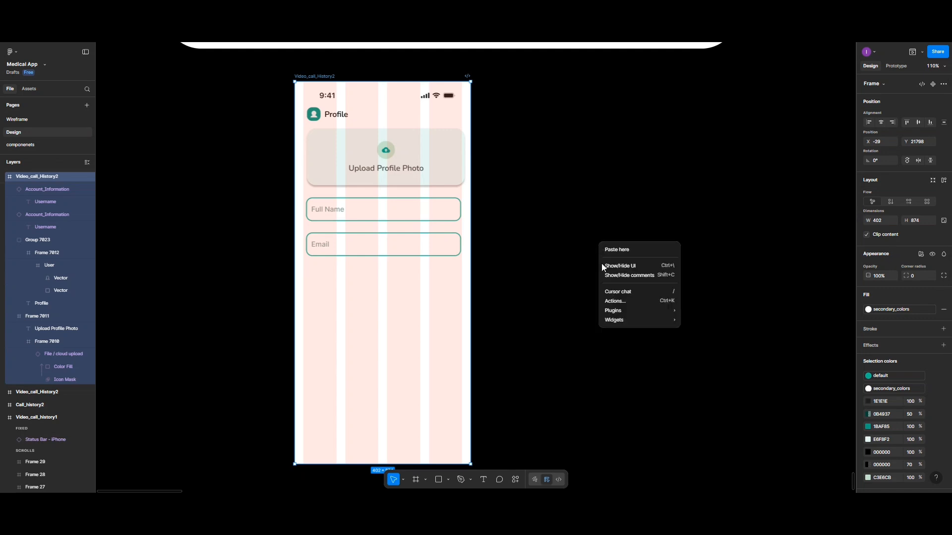
mouse_move(612, 311)
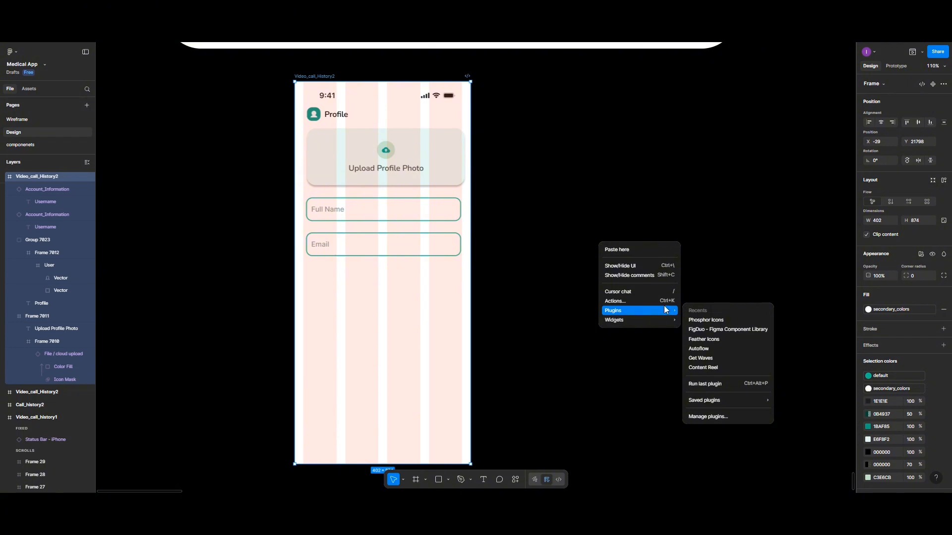
click(704, 339)
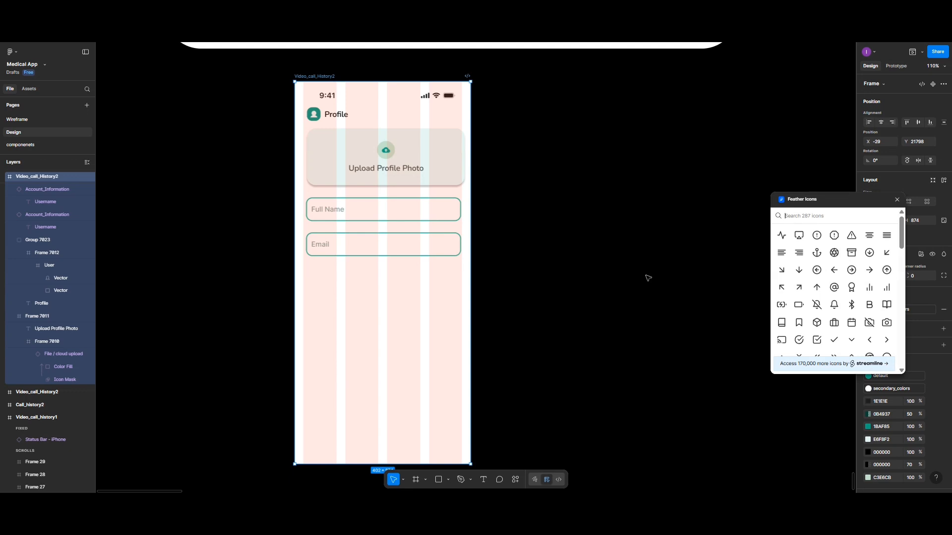
text(emai)
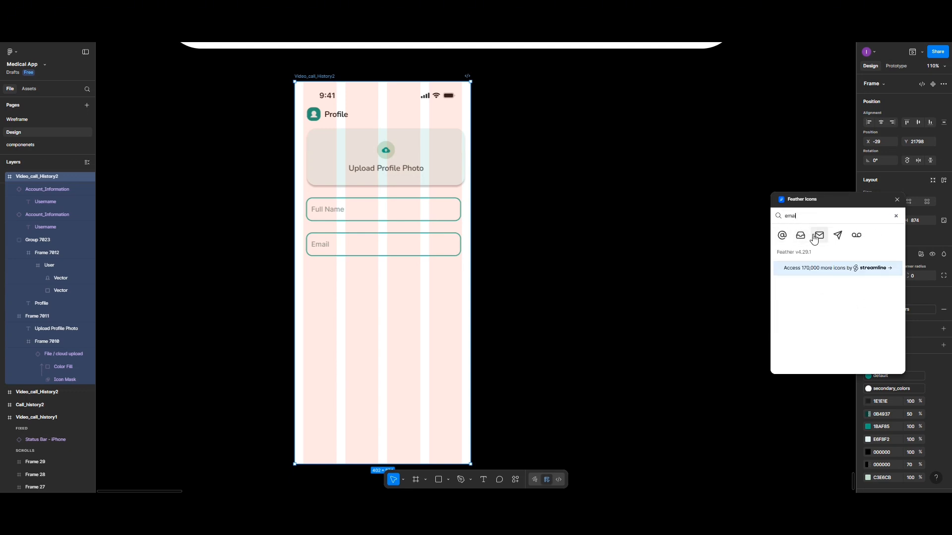
drag(521, 254, 480, 273)
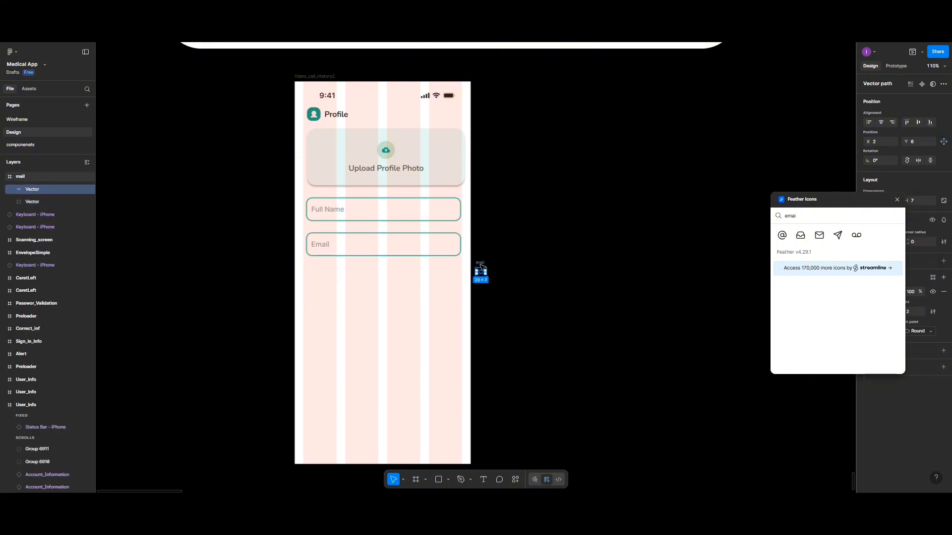
drag(481, 274, 445, 244)
click(416, 246)
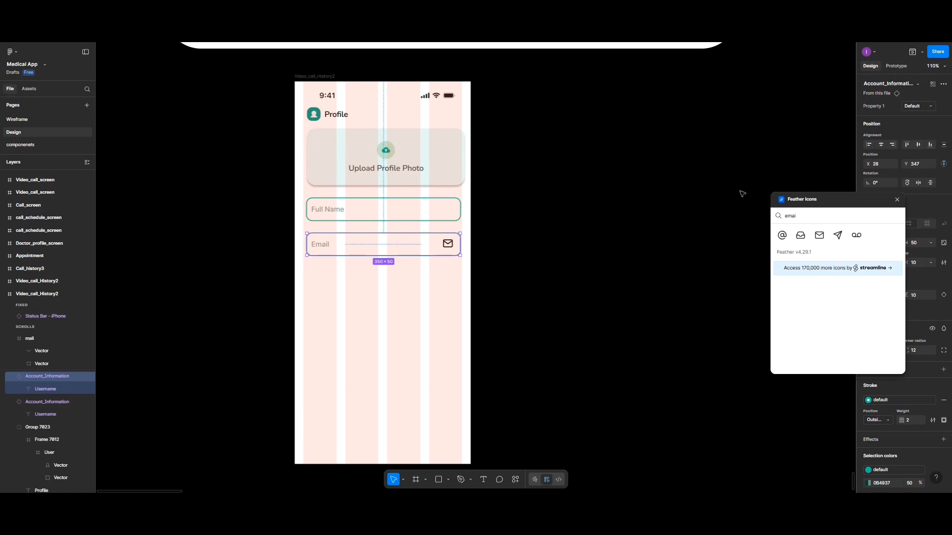
Close the plugin, detach the Email field instance, and nest the mail icon inside its auto layout
click(898, 200)
click(944, 84)
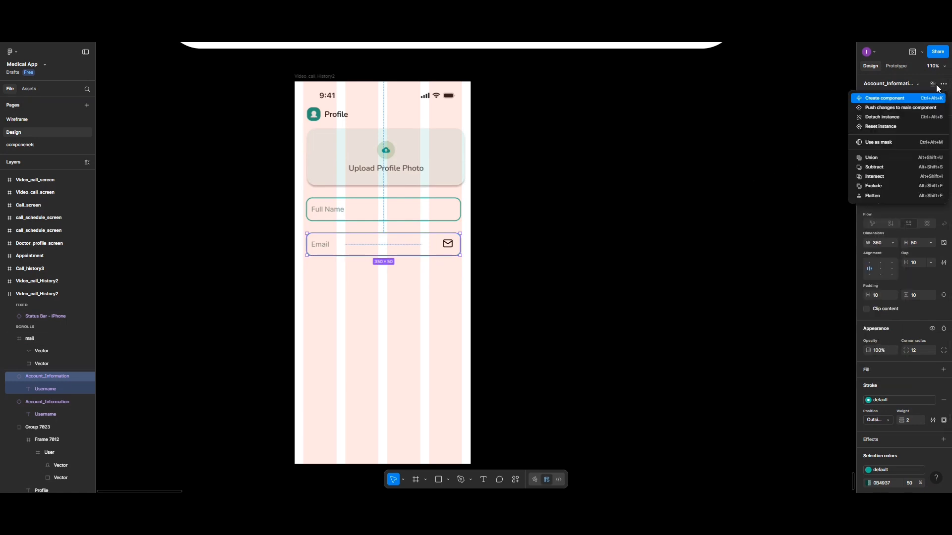
click(873, 118)
click(390, 294)
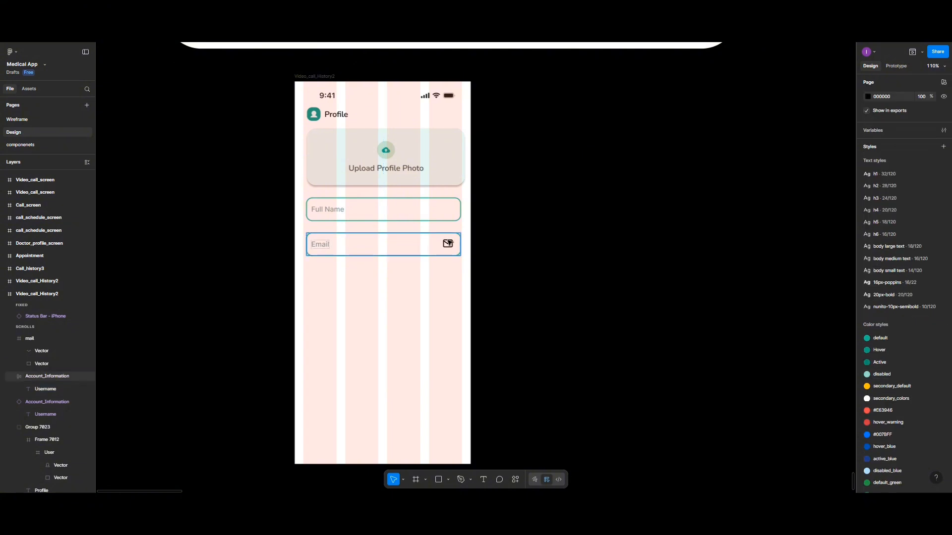
click(448, 244)
drag(440, 246, 450, 246)
click(395, 249)
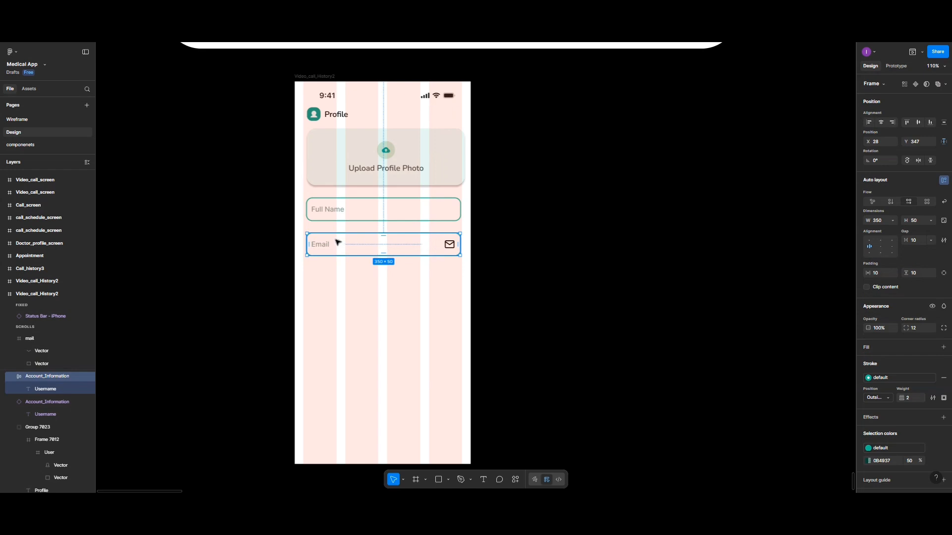
drag(338, 242, 339, 269)
drag(449, 244, 422, 269)
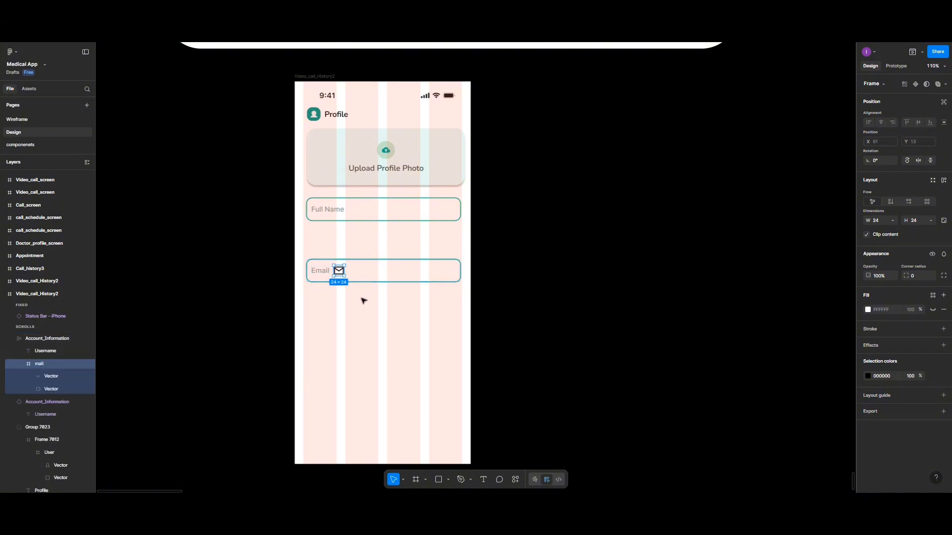
key(Escape)
drag(360, 266, 395, 257)
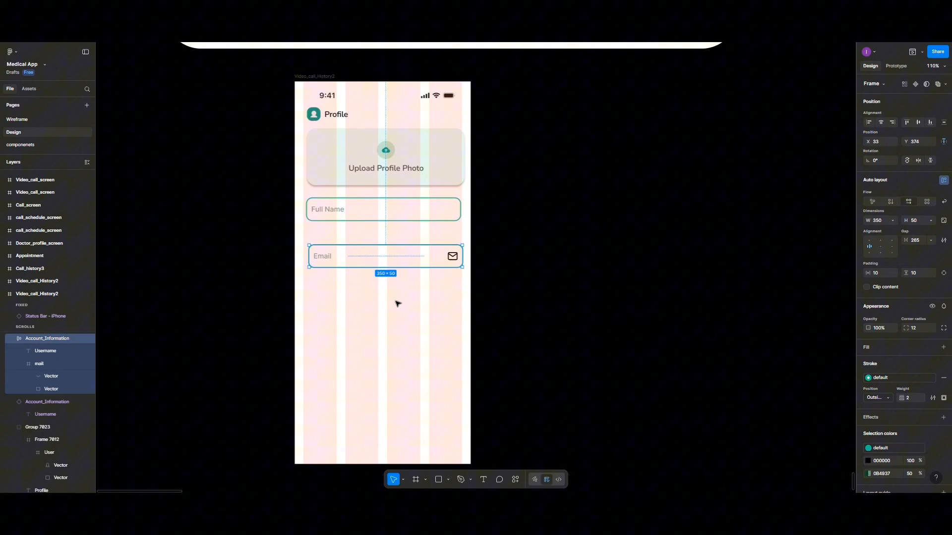
Tint the mail icon 0B4937 at 50% opacity
click(455, 258)
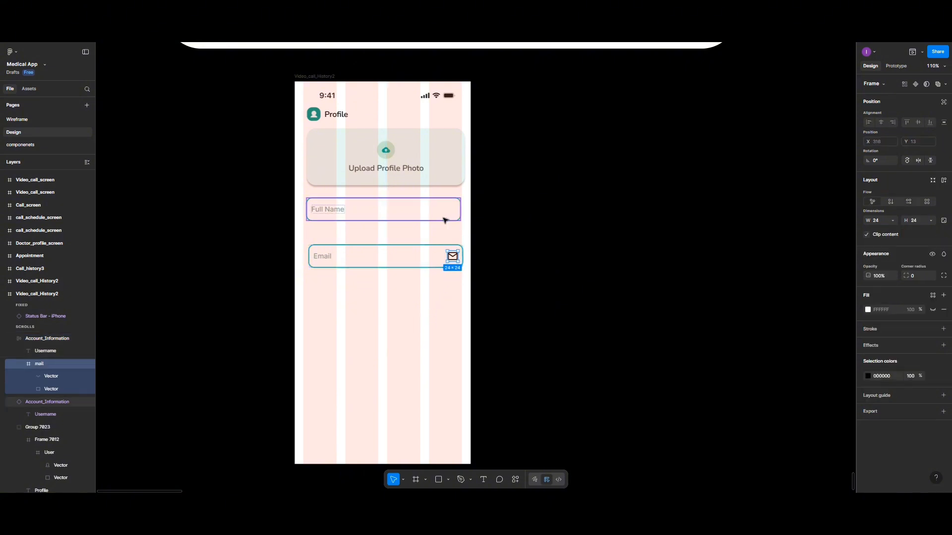
click(868, 375)
click(847, 459)
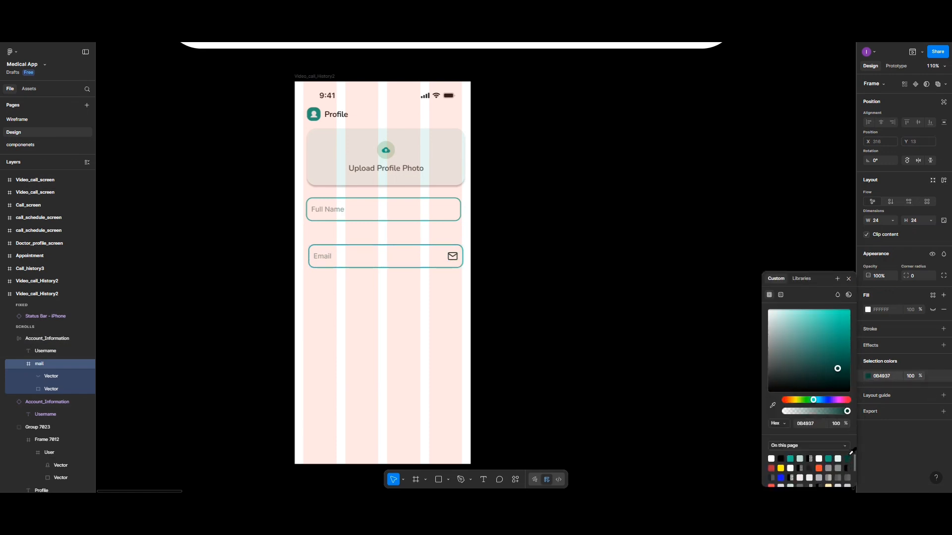
click(910, 376)
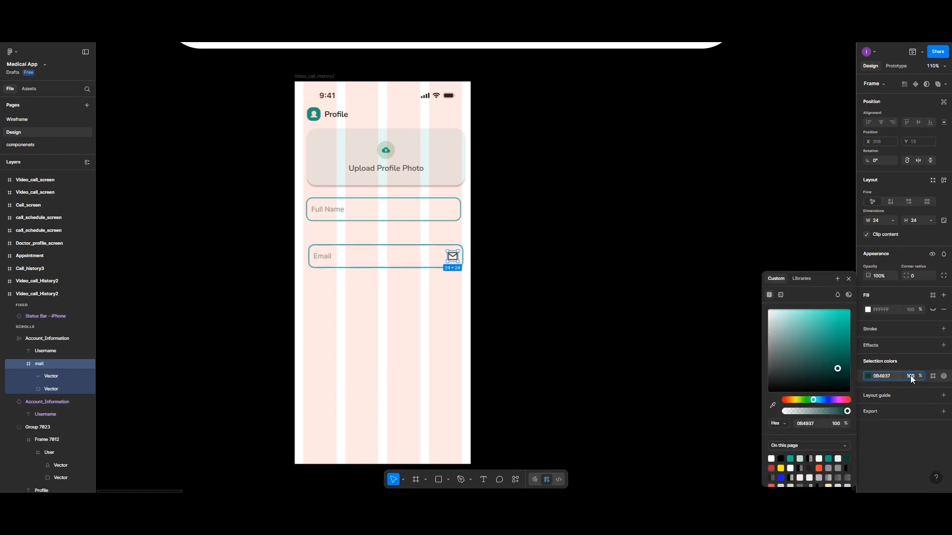
text(50)
key(Return)
Duplicate the Full Name field below Email and relabel the copy 'Gender'
click(409, 314)
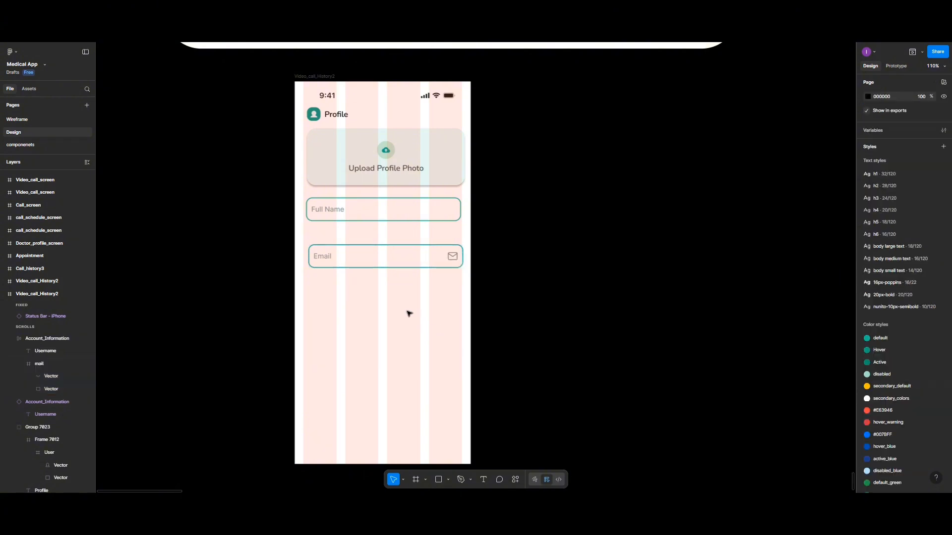
click(385, 216)
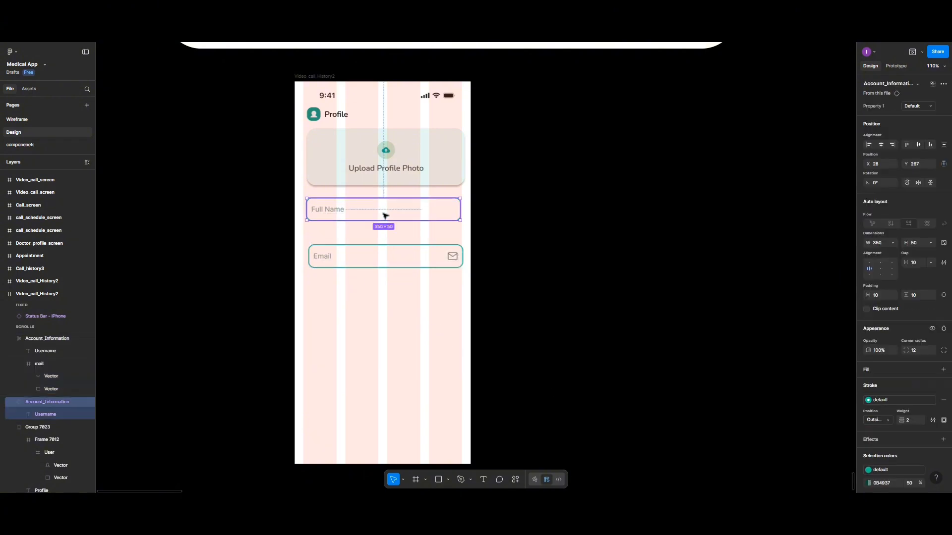
drag(385, 215, 387, 295)
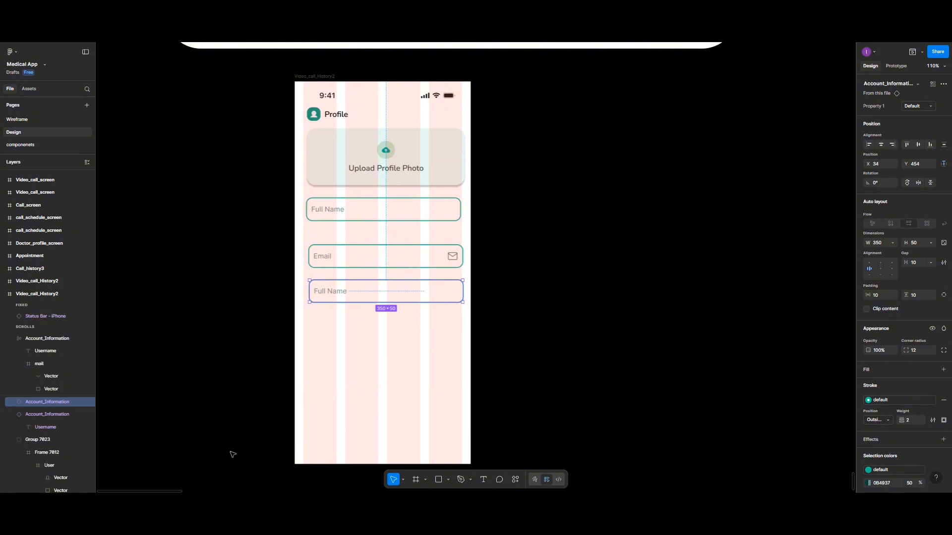
double_click(330, 293)
double_click(329, 292)
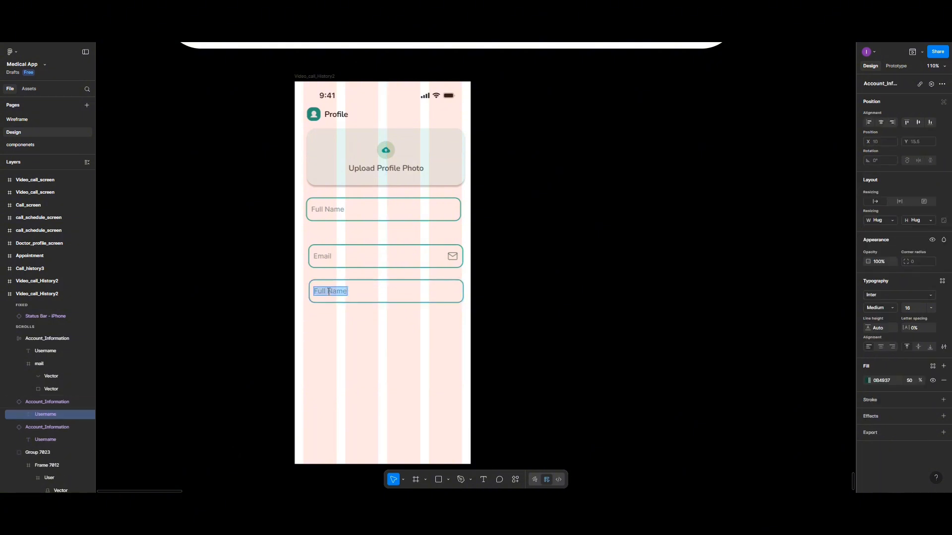
text(Gender)
Launch Phosphor Icons from the frame's Plugins menu and search 'arrow' to find CaretCircleDown
right_click(390, 379)
mouse_move(416, 410)
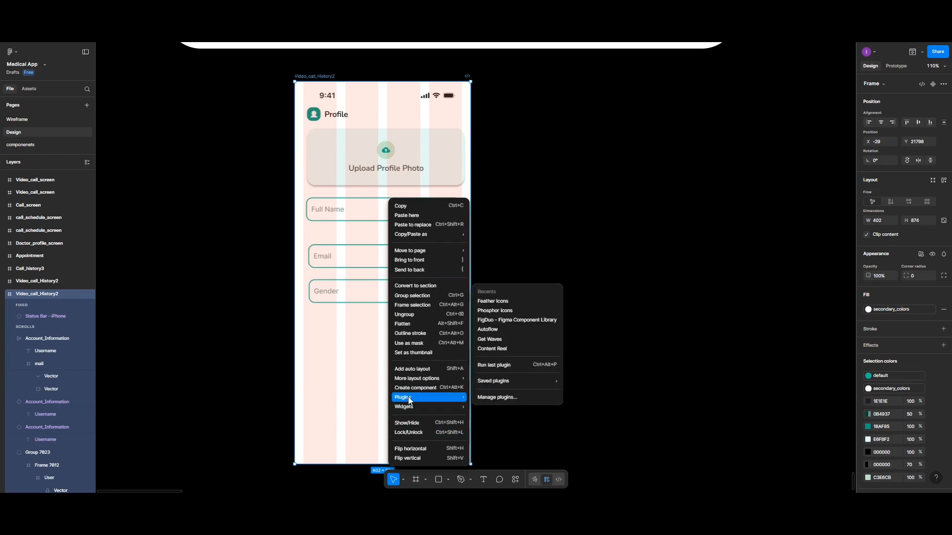
click(496, 312)
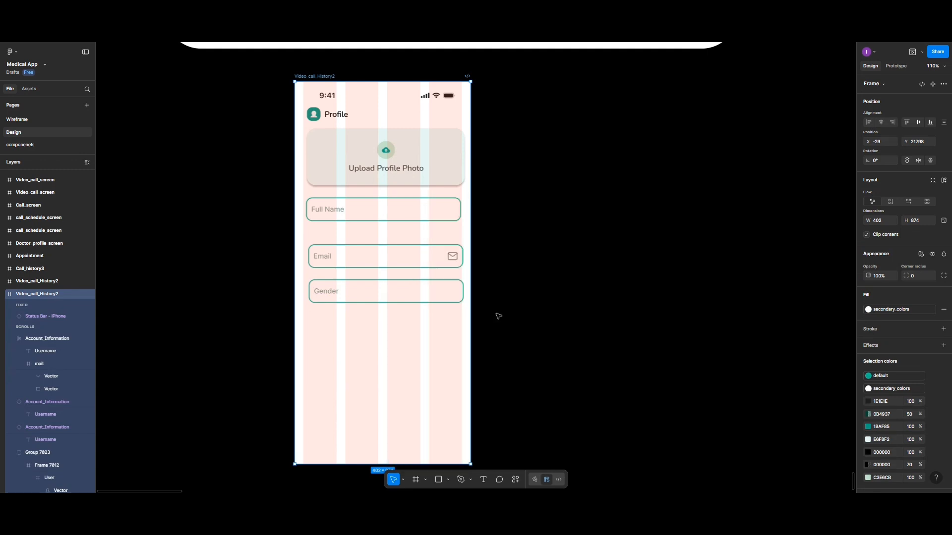
click(698, 215)
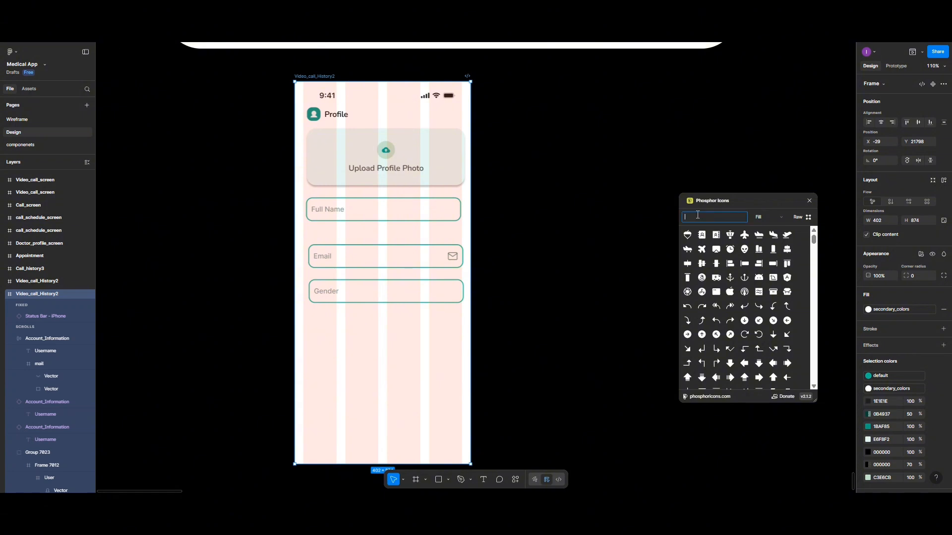
text(arr)
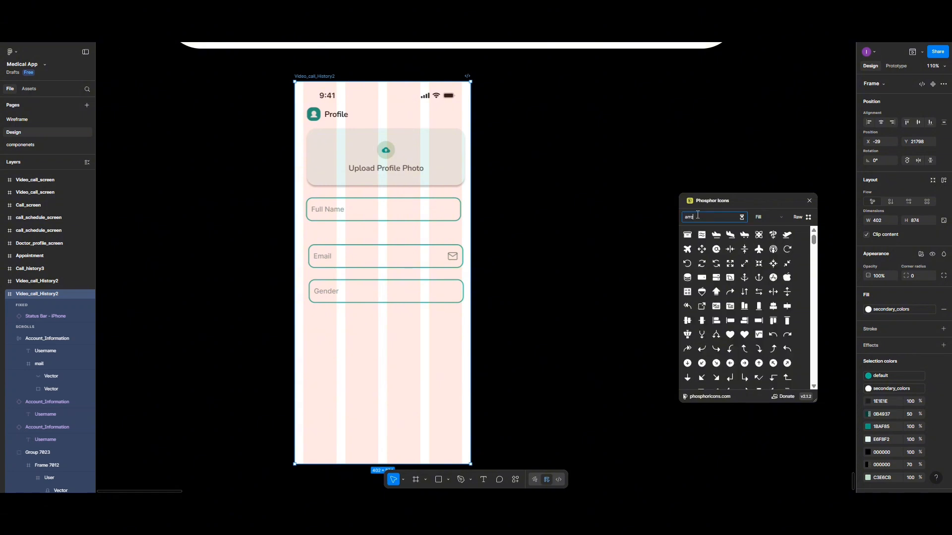
text(ow)
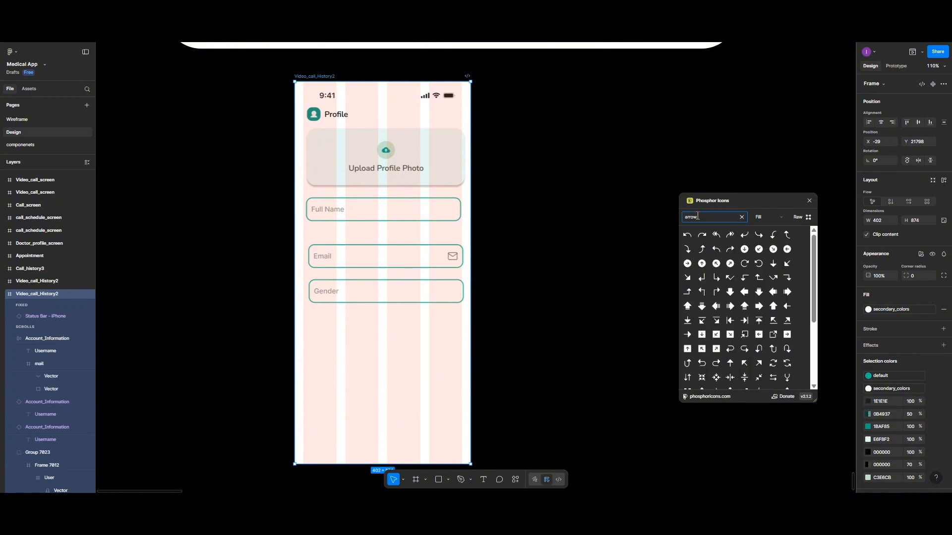
scroll(731, 292, down, 1)
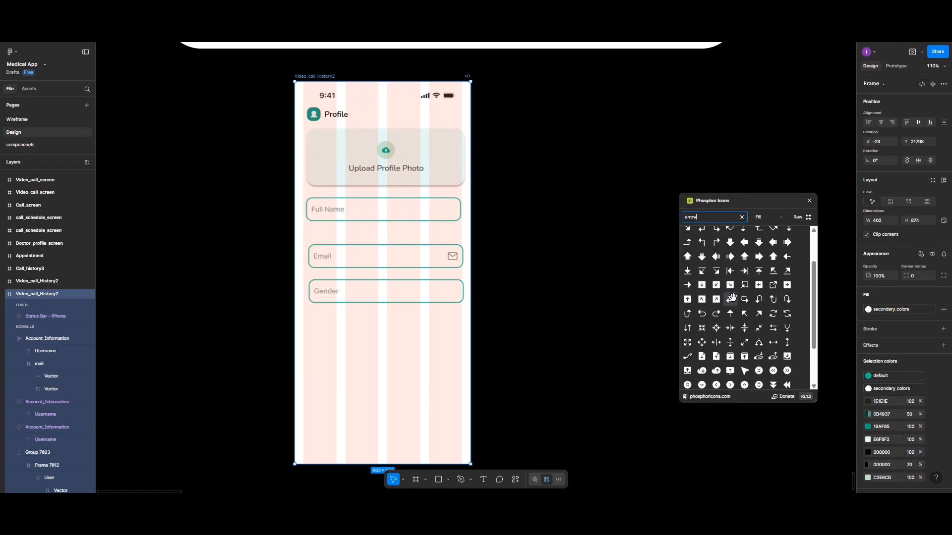
scroll(732, 297, down, 1)
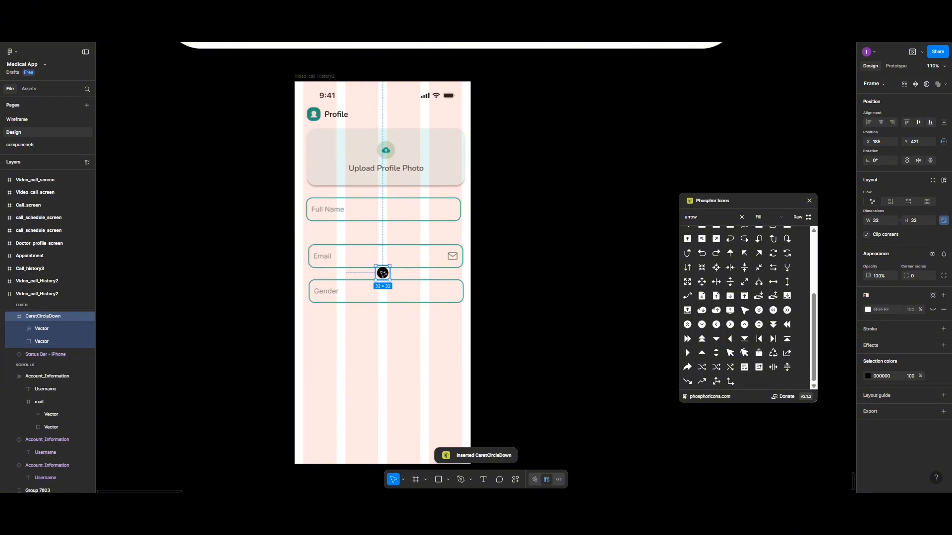
Move the caret into the Gender field, detach the field, and widen its gap so the arrow sits right
drag(382, 273, 450, 292)
click(385, 297)
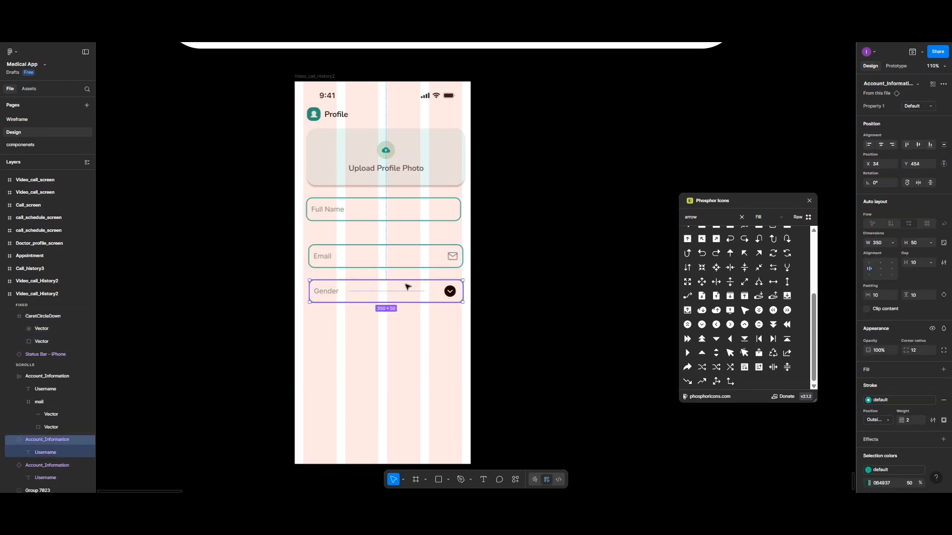
click(944, 84)
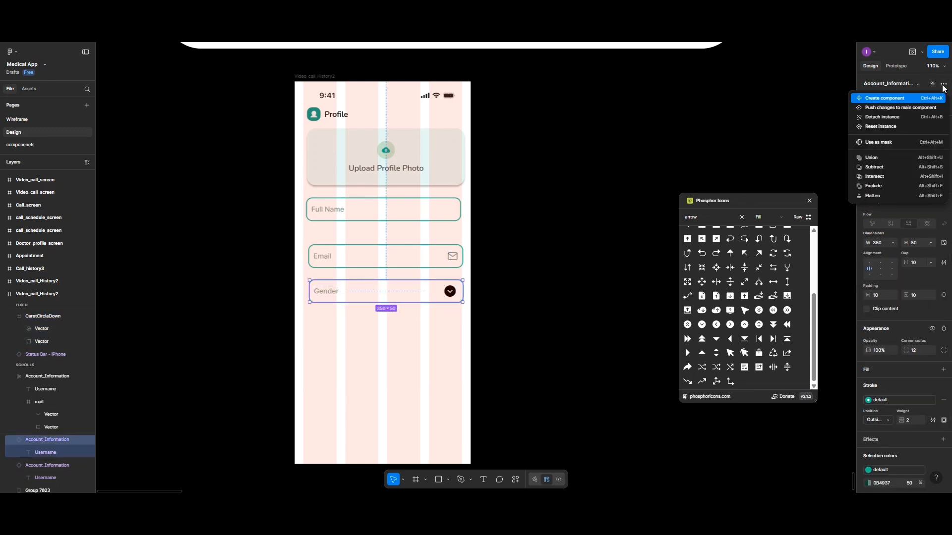
click(873, 119)
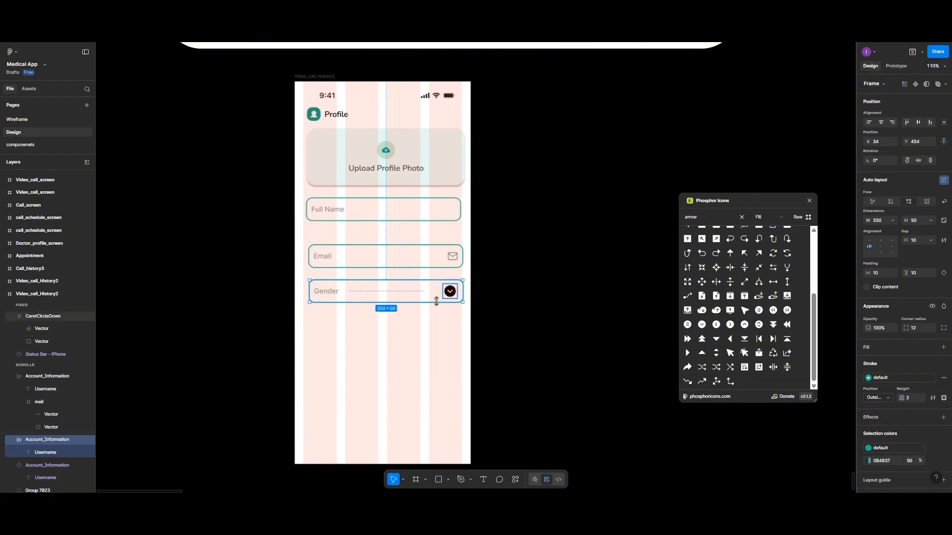
drag(448, 295, 340, 303)
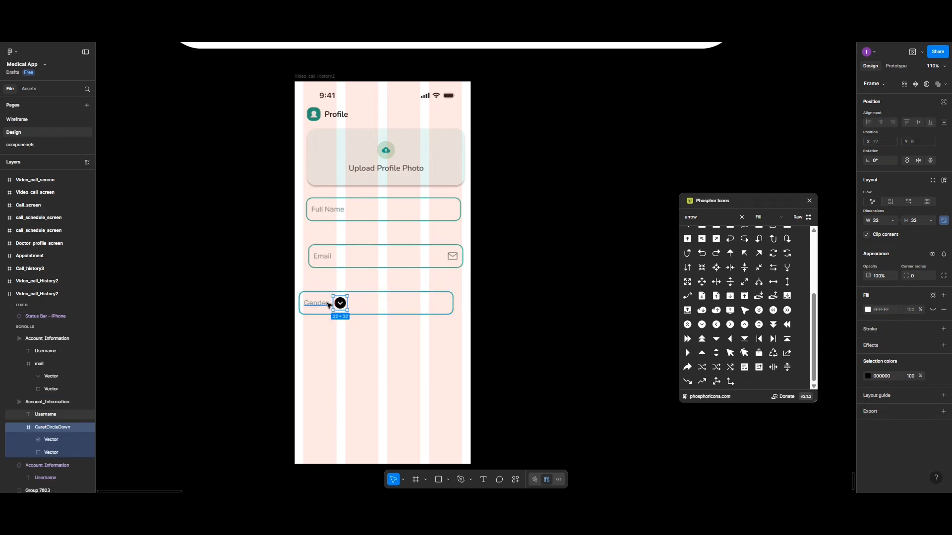
double_click(328, 303)
click(331, 300)
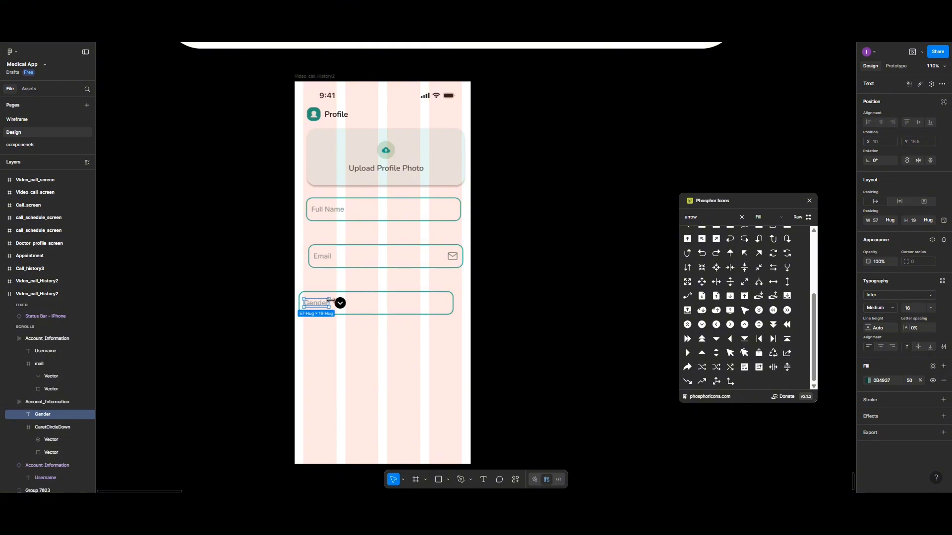
click(333, 300)
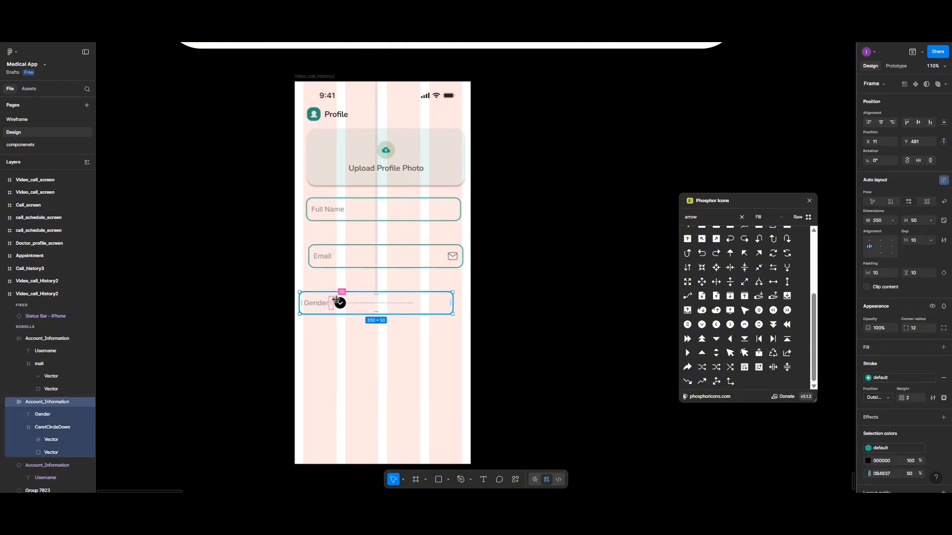
drag(335, 302, 386, 300)
Tint the Gender dropdown arrow 0B4937 at 50% opacity
click(443, 304)
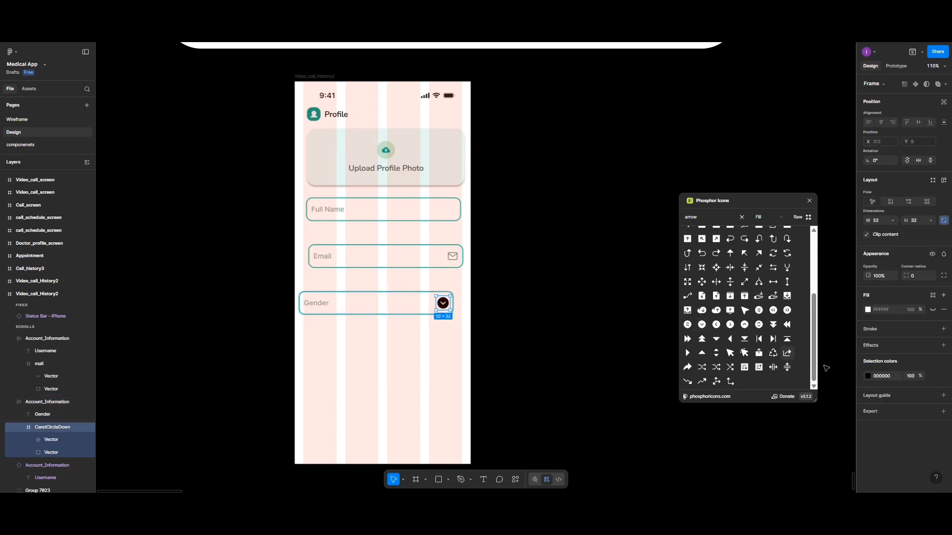
click(867, 376)
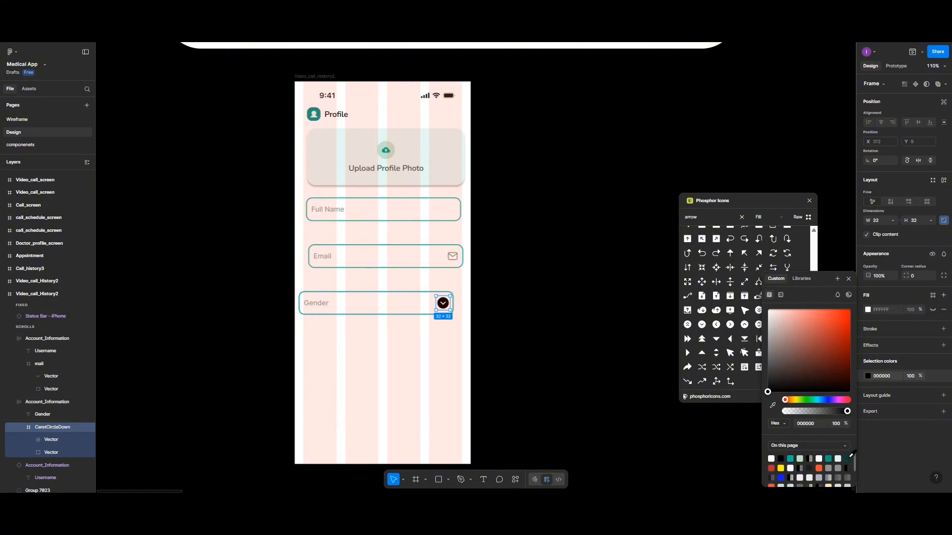
click(849, 458)
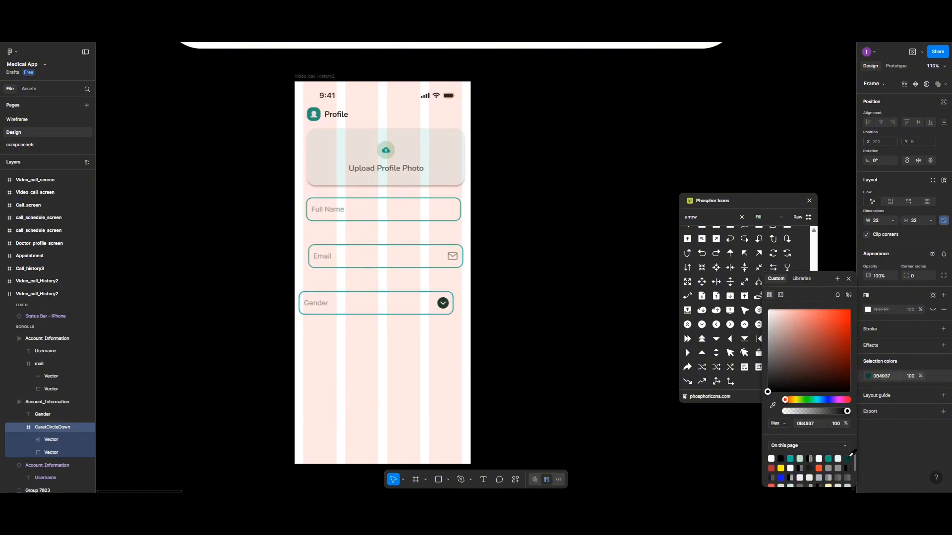
click(911, 376)
text(50)
key(Return)
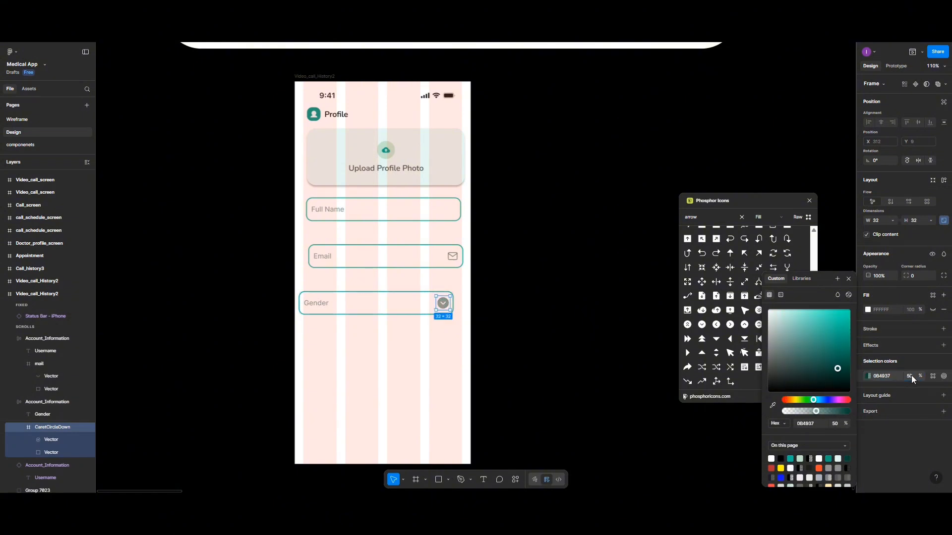
click(383, 369)
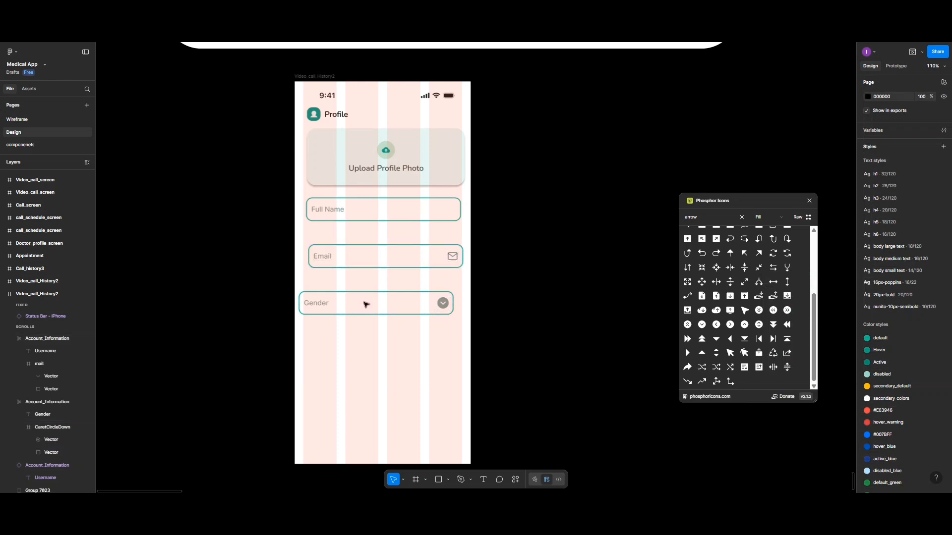
Align the Gender field with Email at X 32, then copy Full Name below it as 'Address'
click(377, 307)
drag(377, 308, 374, 306)
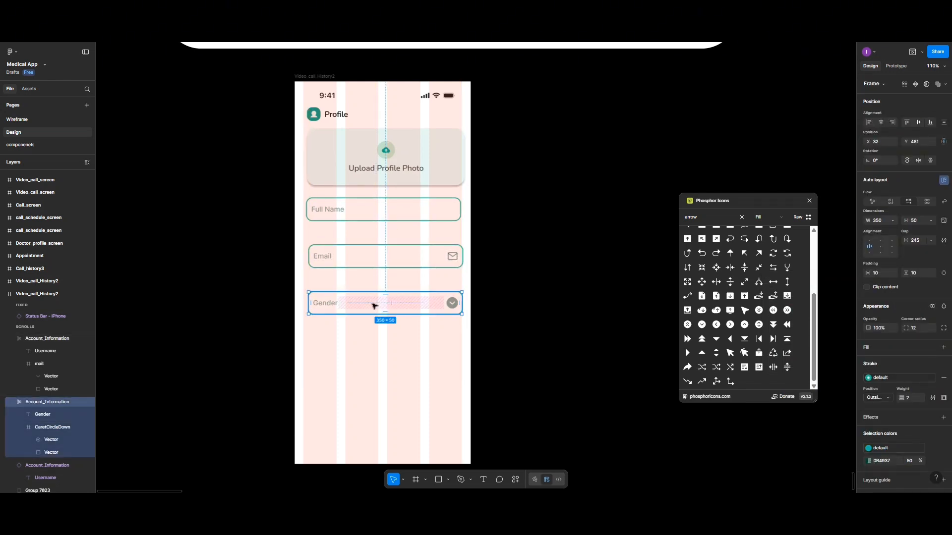
click(353, 216)
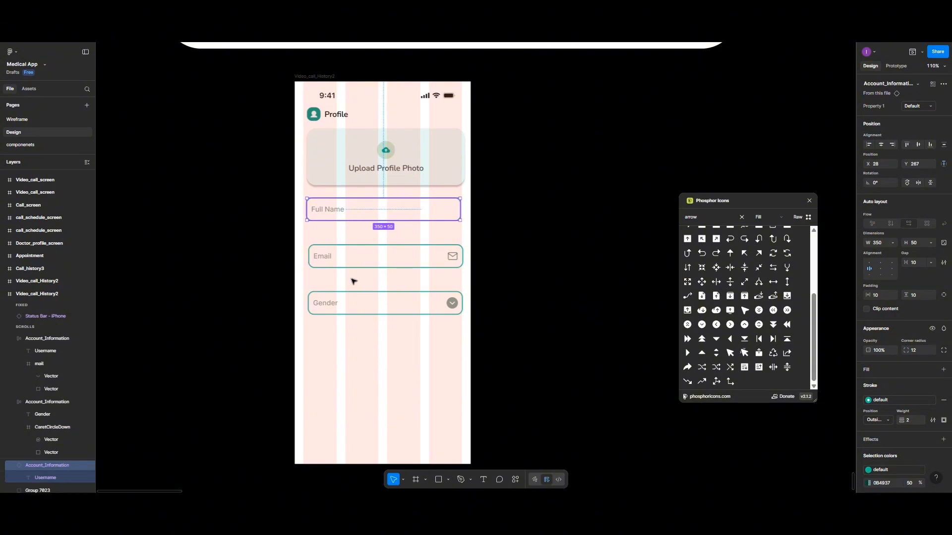
drag(353, 282, 355, 350)
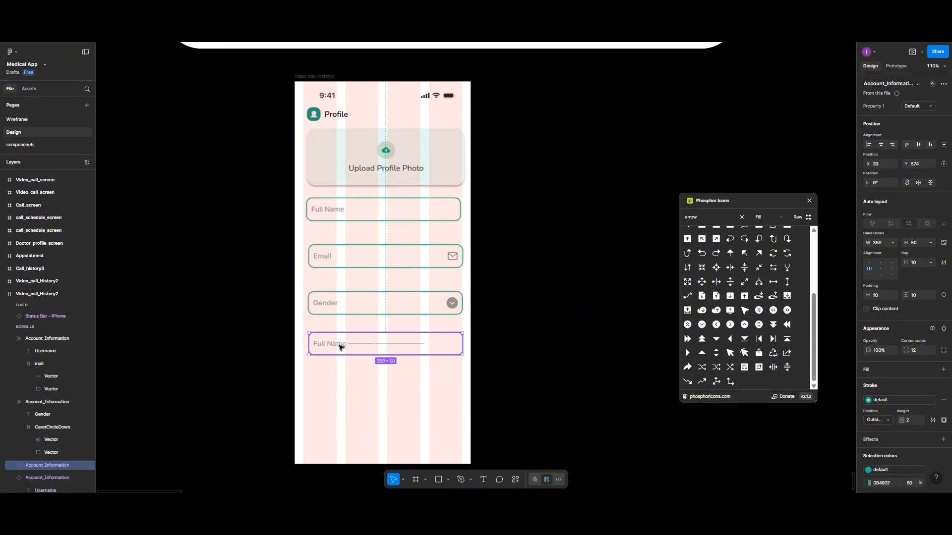
double_click(340, 347)
double_click(339, 345)
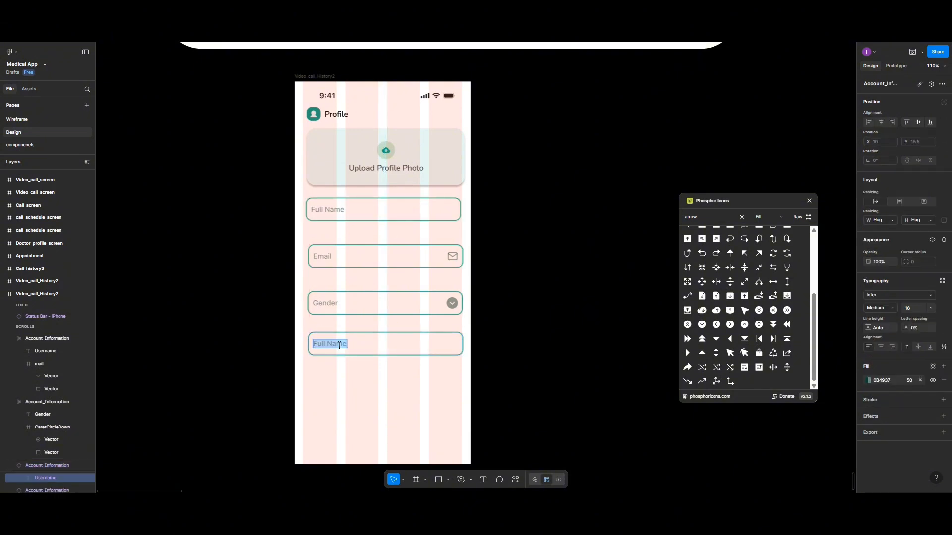
text(Address)
key(Escape)
Duplicate the Address field, relabel the upper copy 'Date of Birth', and detach it from the component
click(364, 352)
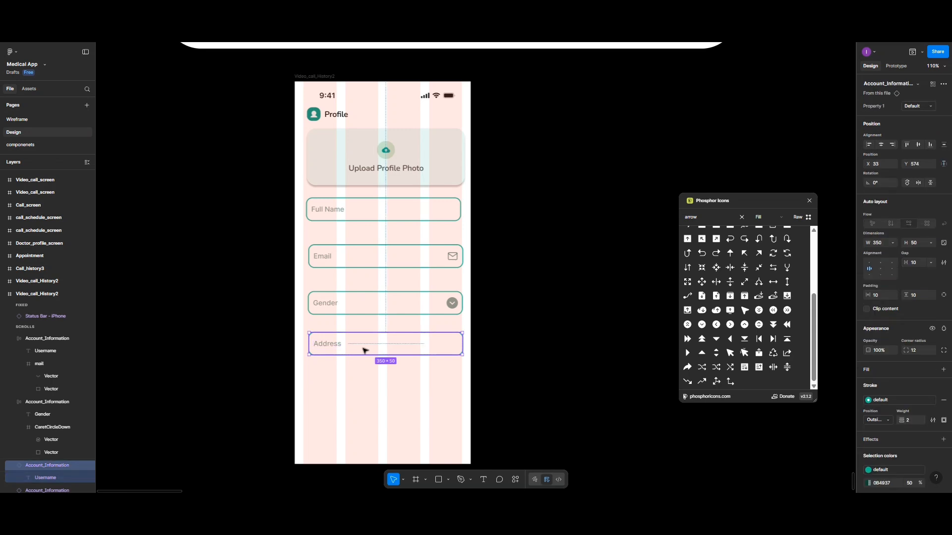
key(ctrl+d)
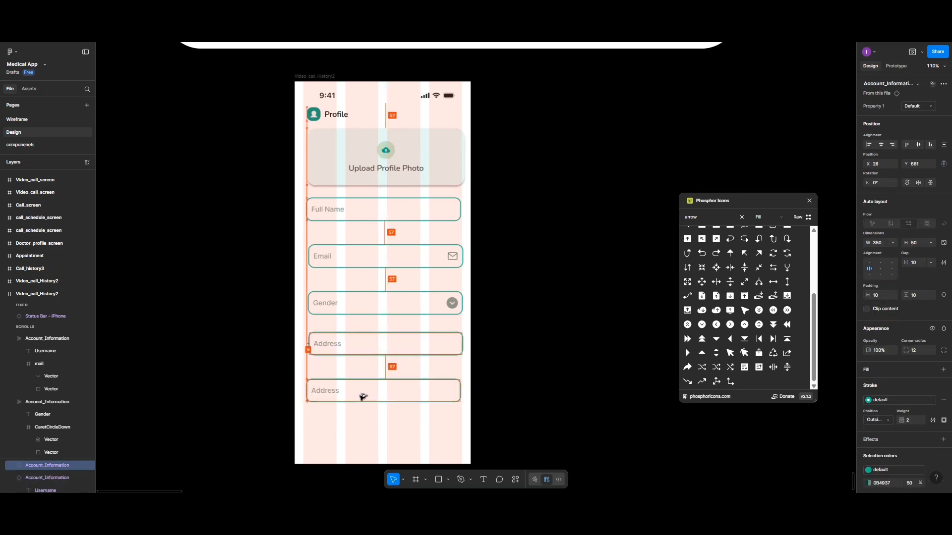
click(330, 345)
double_click(329, 345)
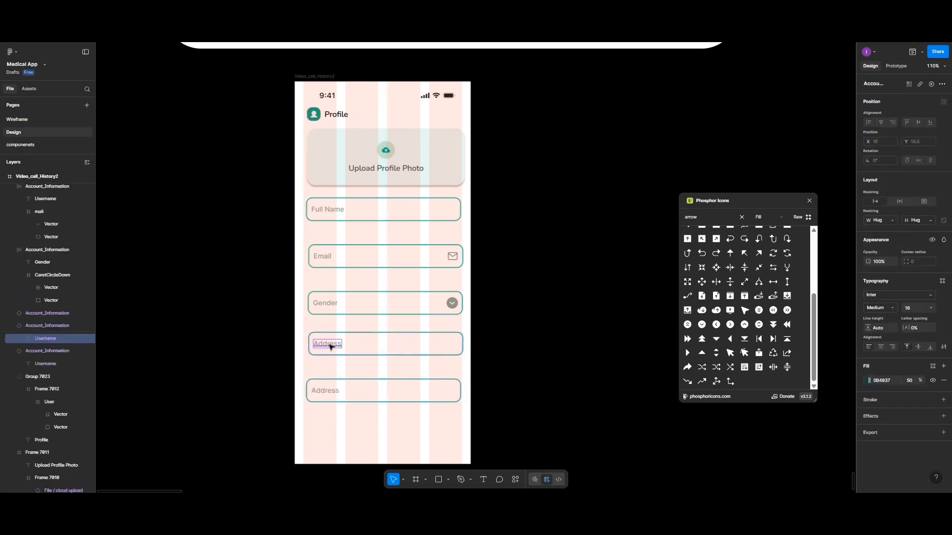
double_click(330, 345)
text(Date of bi)
key(BackSpace)
text(B)
key(Escape)
key(Escape)
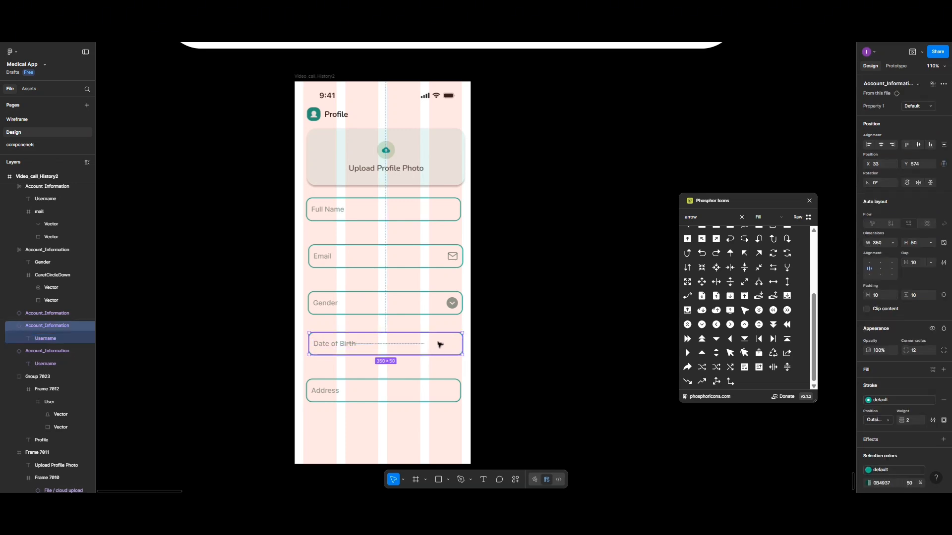
click(944, 83)
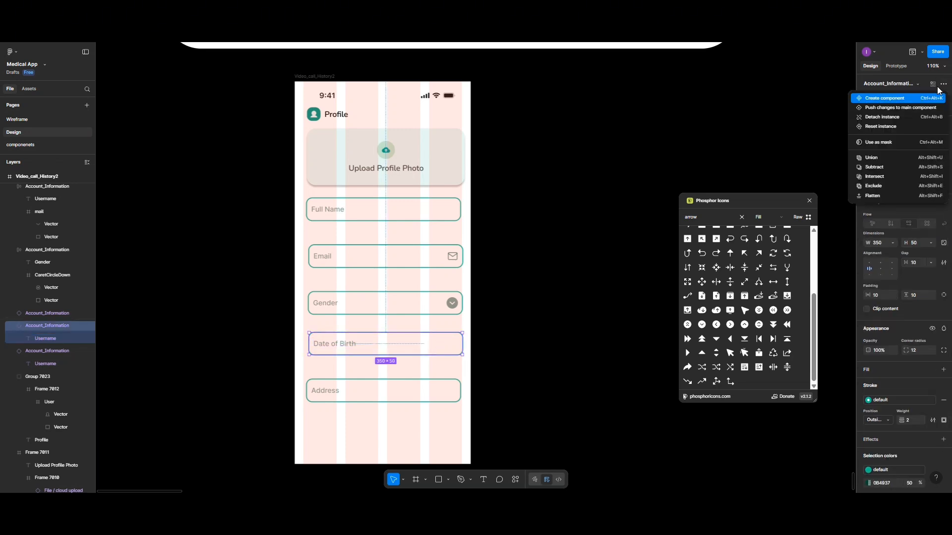
click(899, 118)
Drop the Phosphor CalendarDots icon into Date of Birth and widen the gap to push it right
click(719, 215)
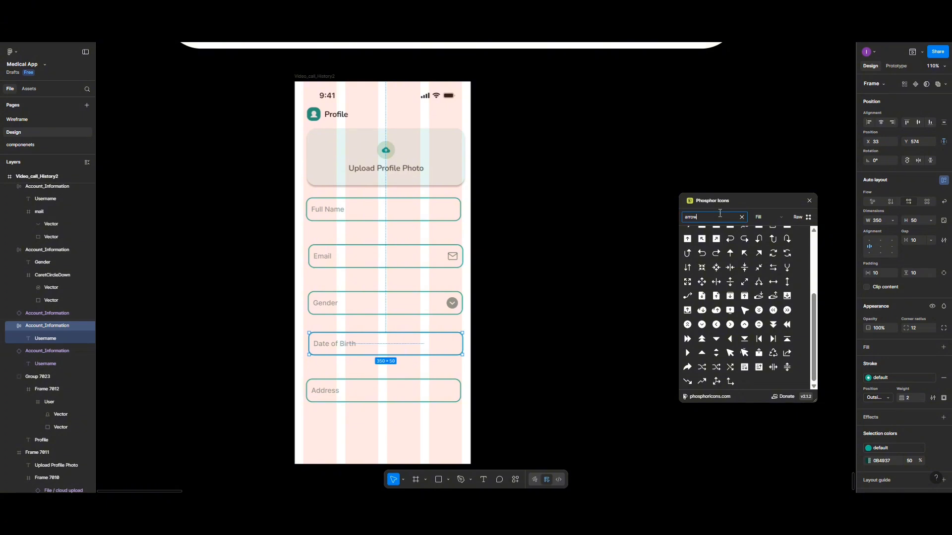
text(calen)
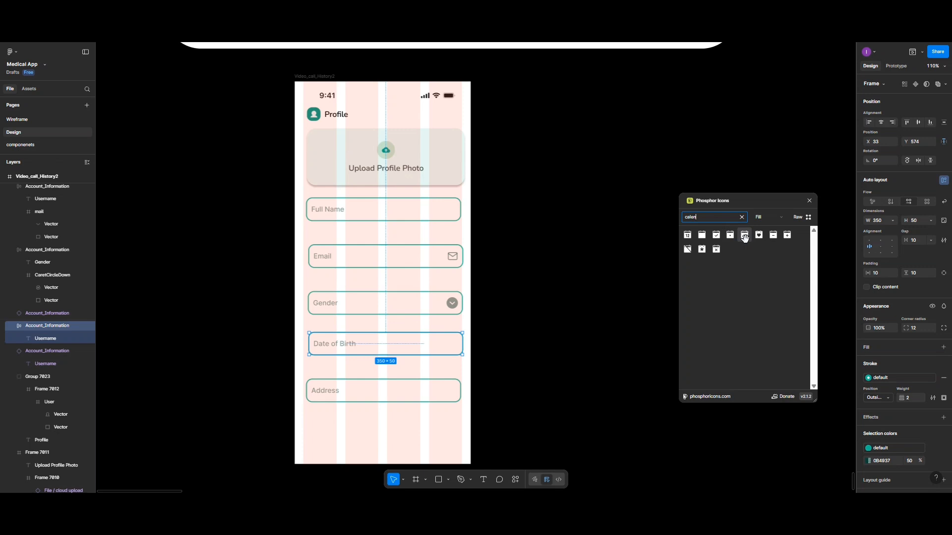
drag(744, 238, 367, 345)
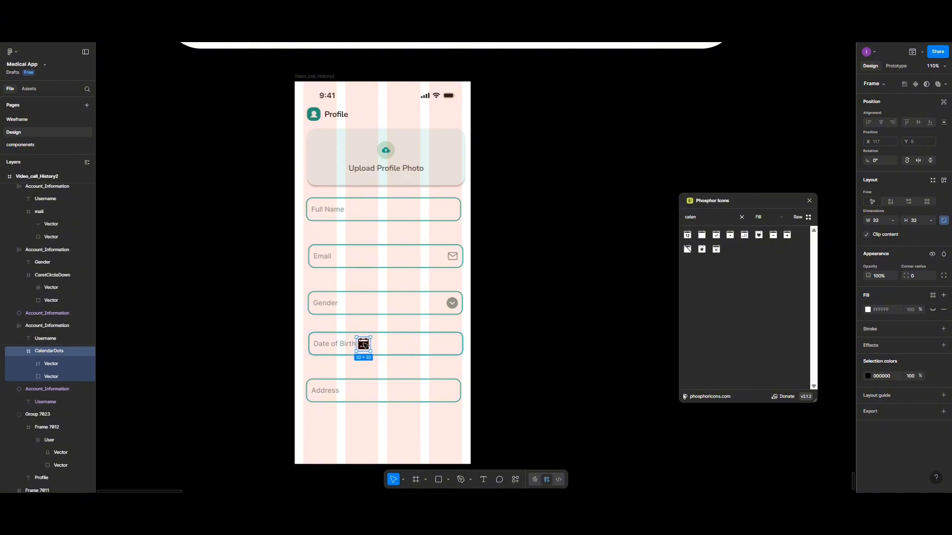
click(401, 344)
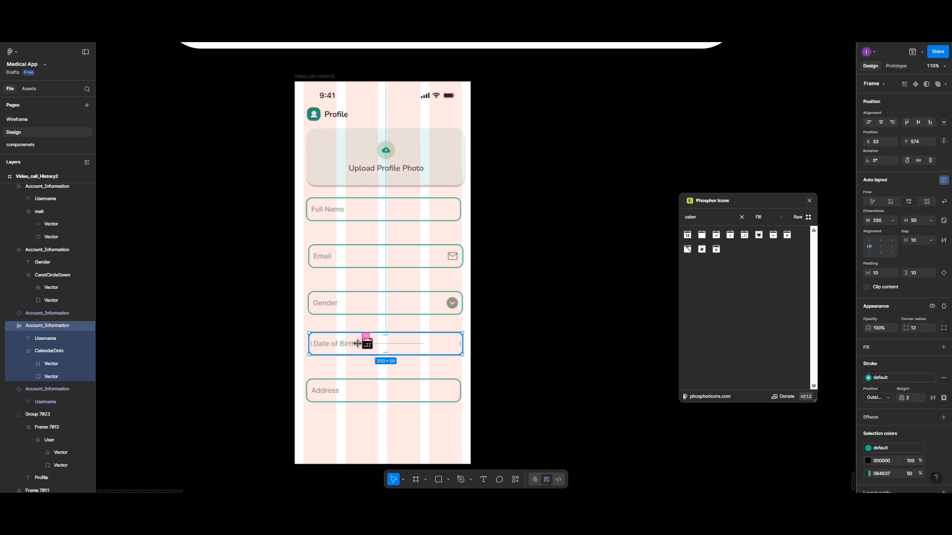
drag(361, 344, 400, 345)
Change the Date of Birth field's X position from 33 to 32 to match Gender
click(454, 308)
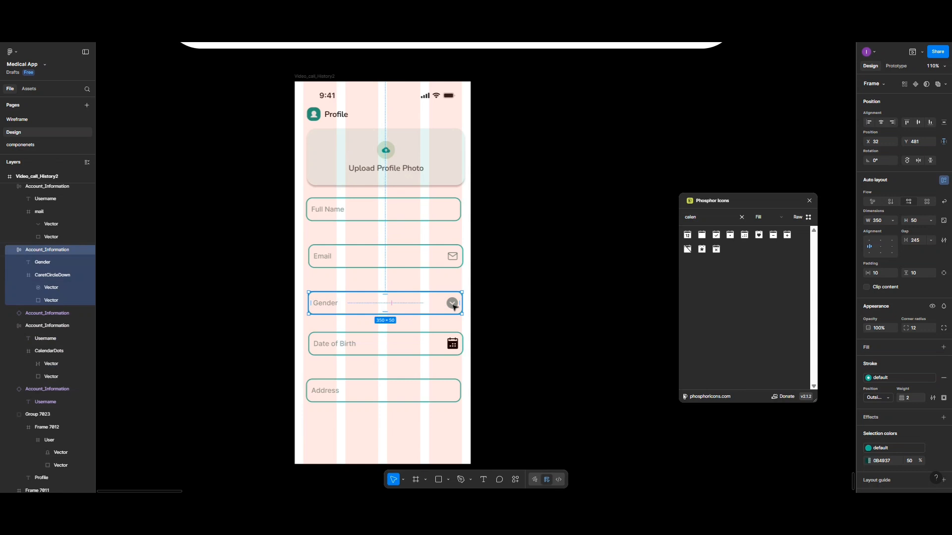
click(454, 307)
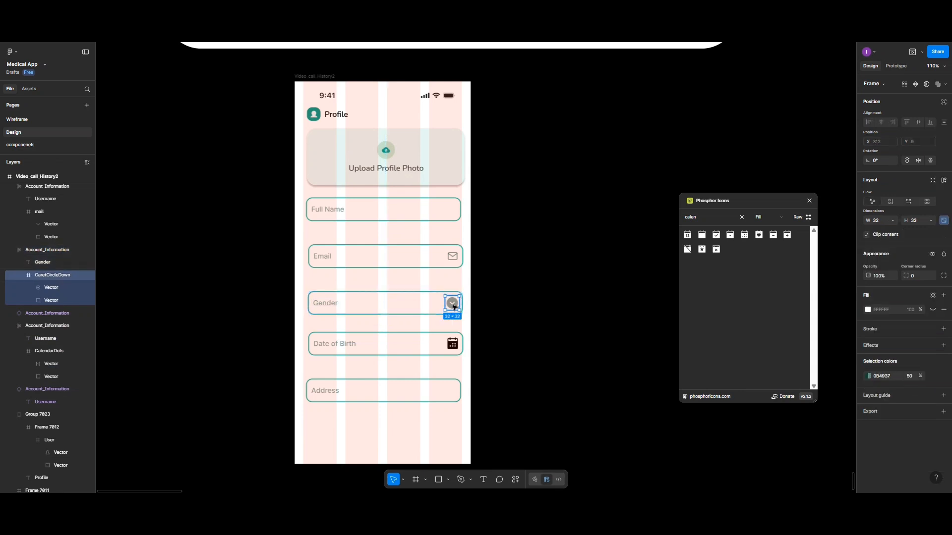
click(421, 309)
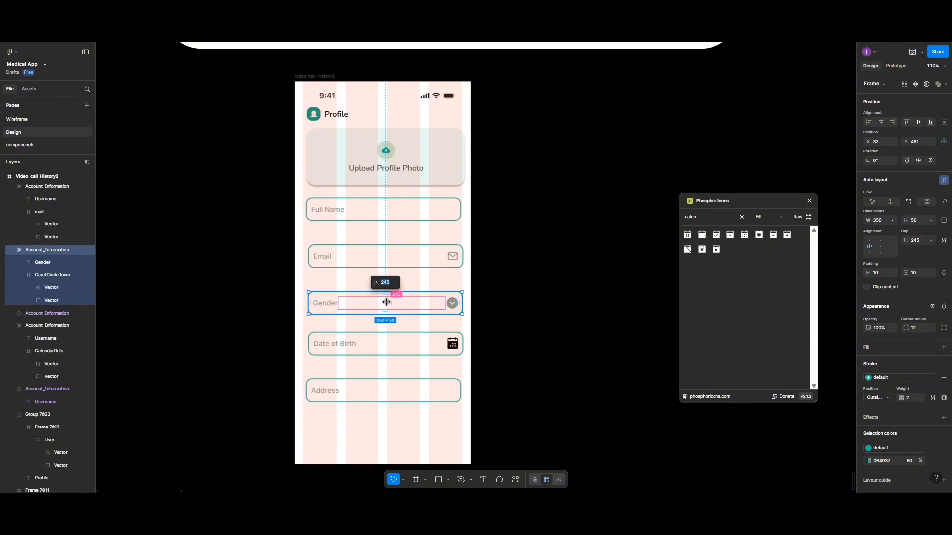
click(428, 344)
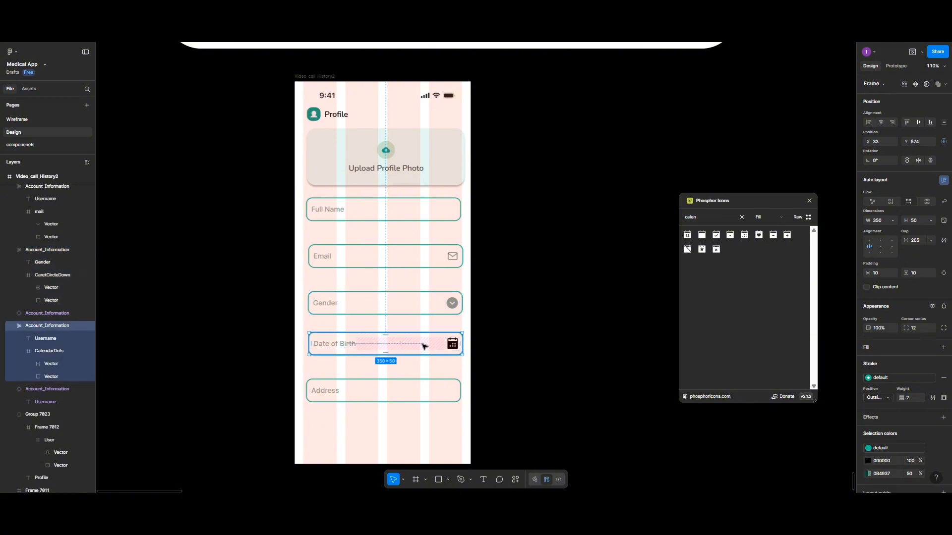
click(881, 144)
text(32)
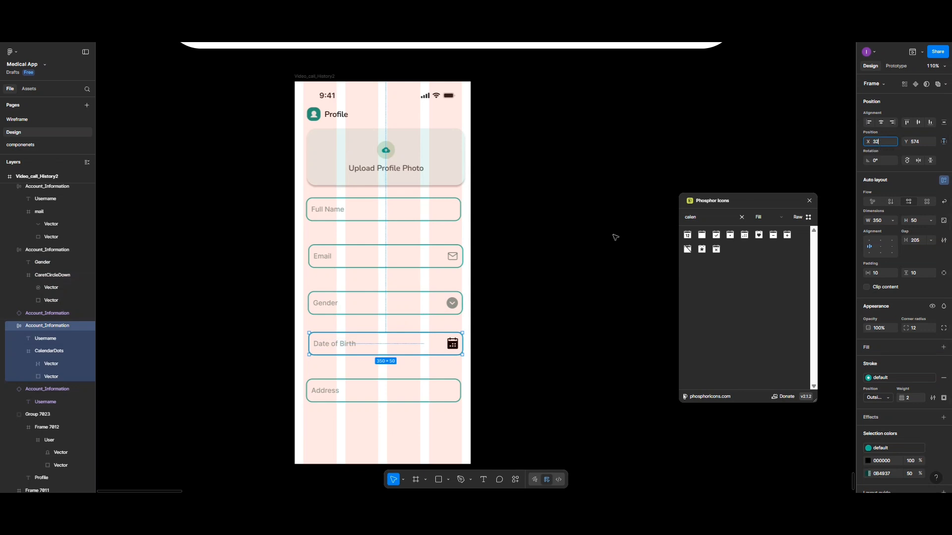
click(453, 344)
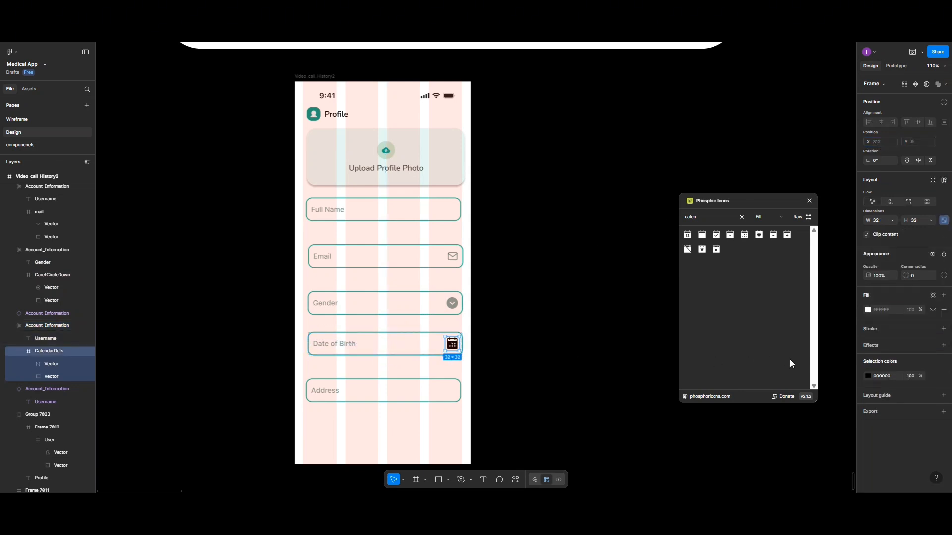
Colour the CalendarDots icon with the page swatch 0B4937 at 50% opacity
click(868, 375)
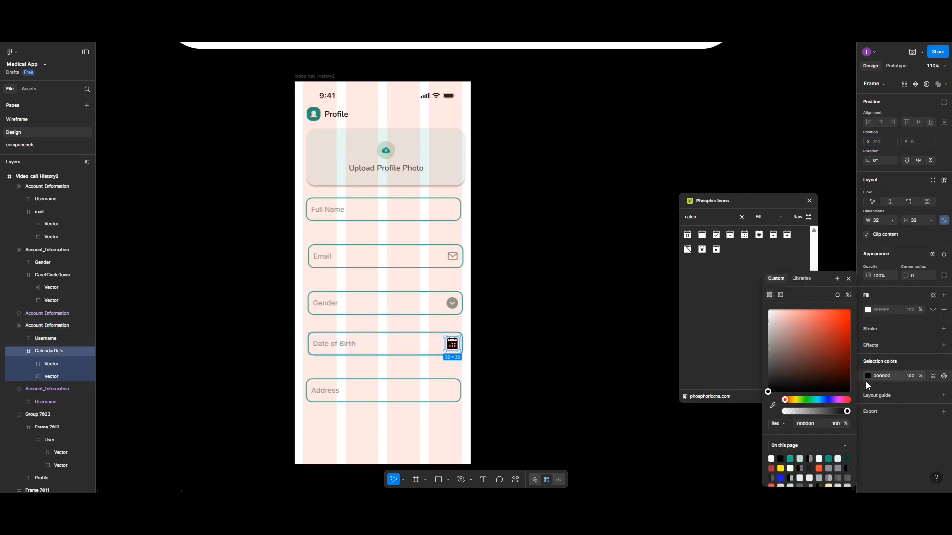
click(848, 458)
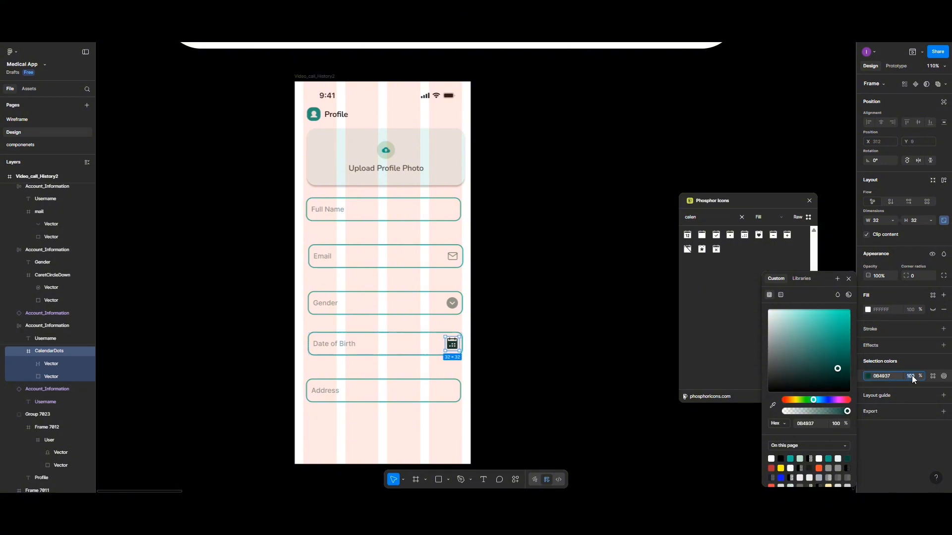
key(Return)
click(344, 283)
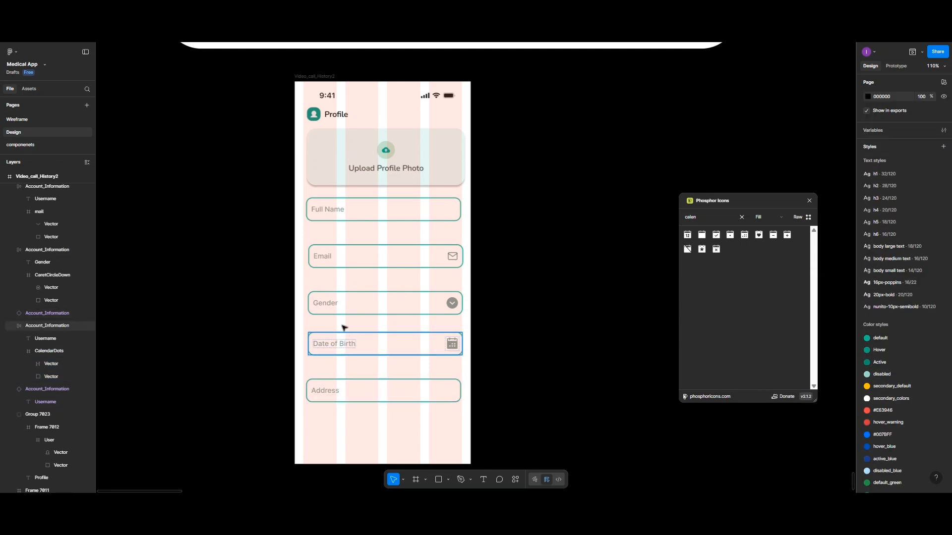
Insert an Action_buttons instance from this file's components and drag it below the Address field
click(367, 221)
scroll(379, 366, down, 2)
scroll(379, 365, down, 2)
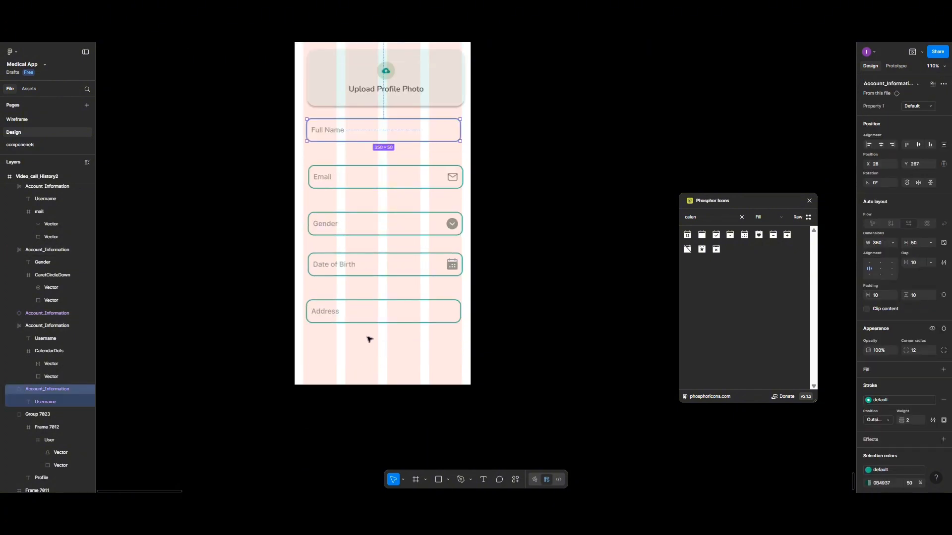
click(35, 88)
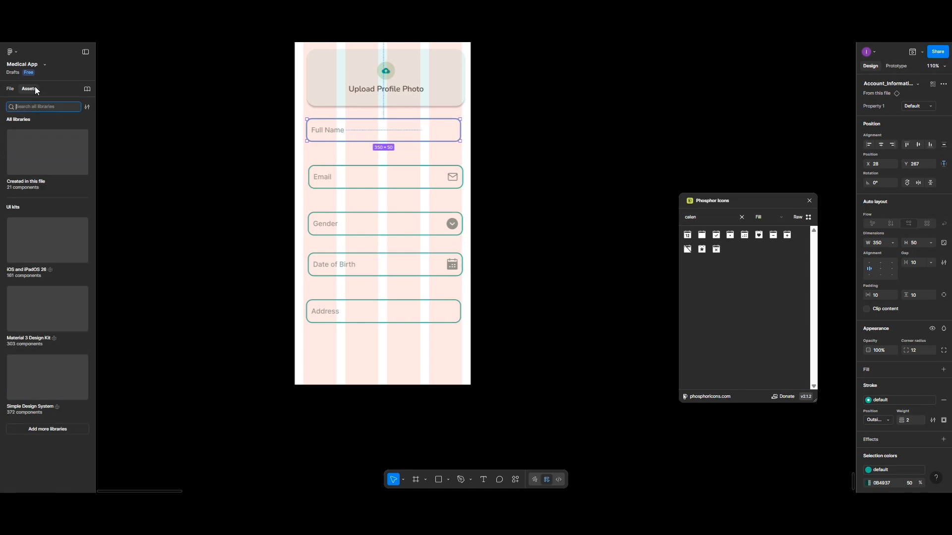
click(32, 143)
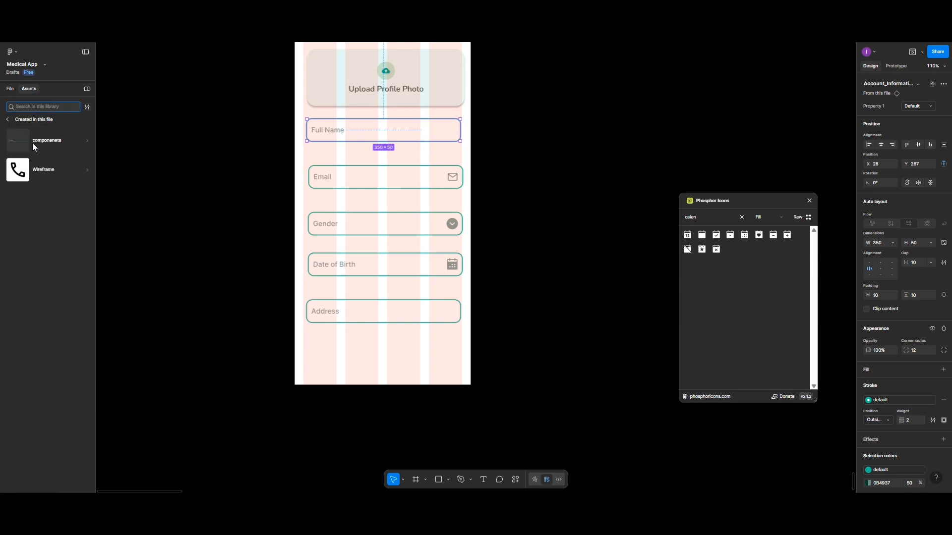
click(31, 143)
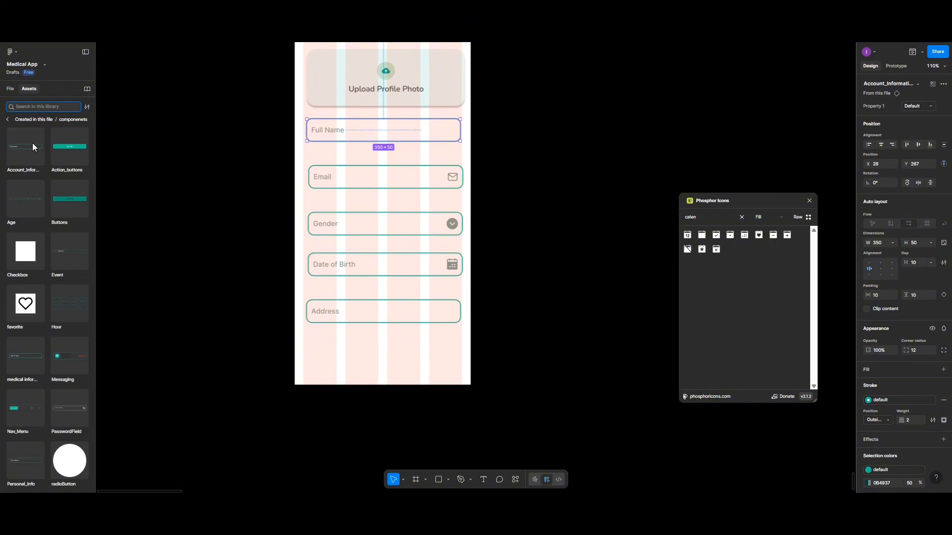
click(59, 147)
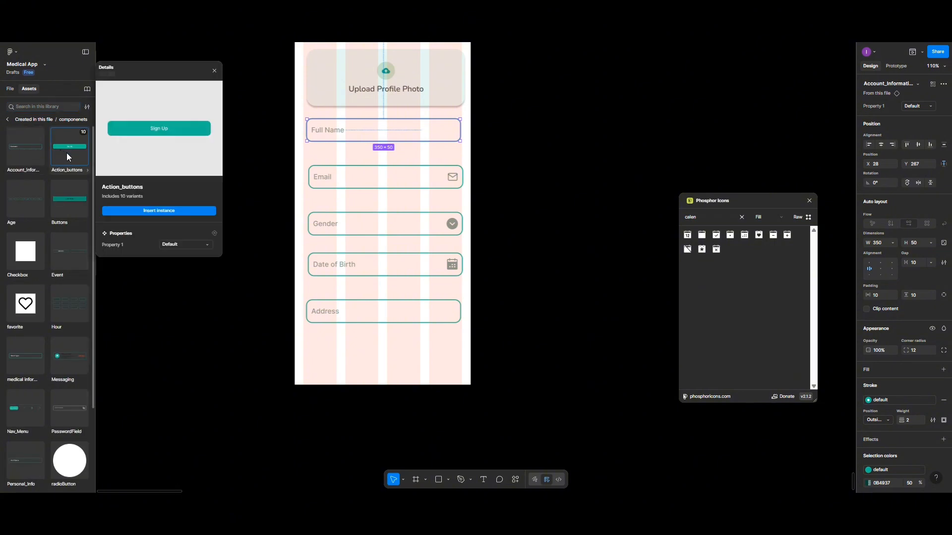
click(147, 211)
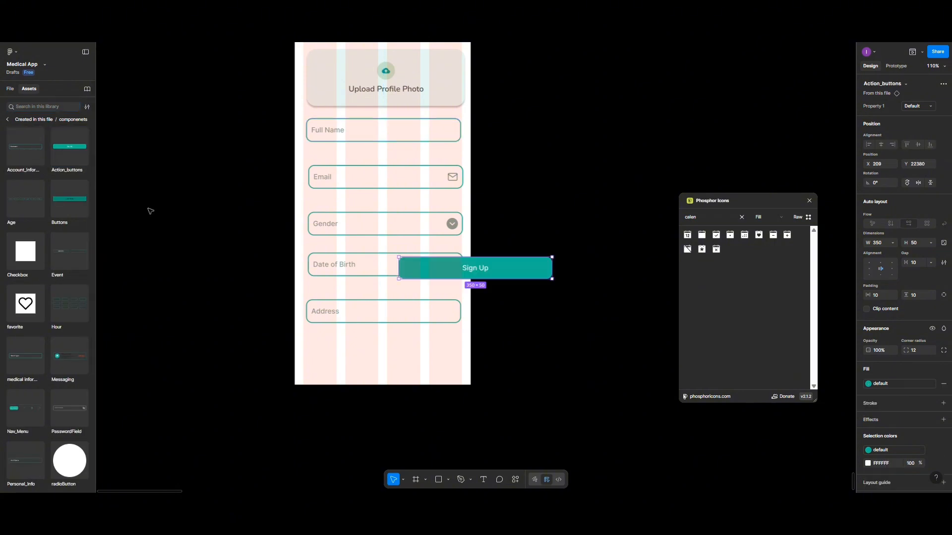
drag(515, 267, 422, 351)
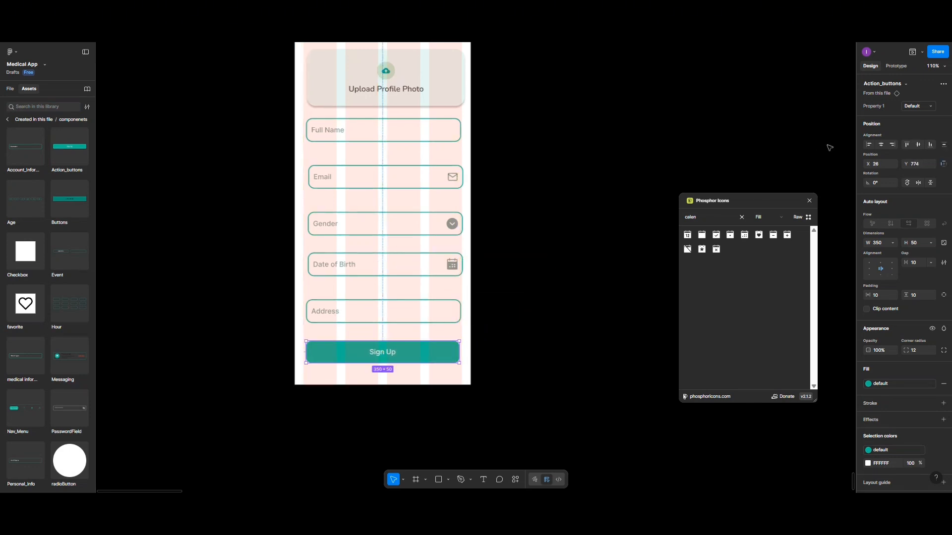
Try the Variant9, Variant10, SendMessage and Next variants on the button
click(908, 106)
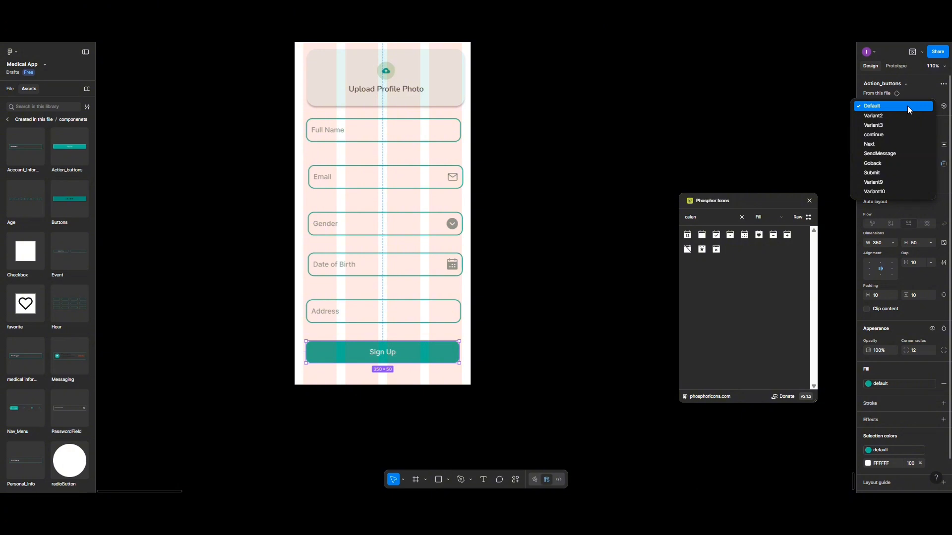
click(888, 175)
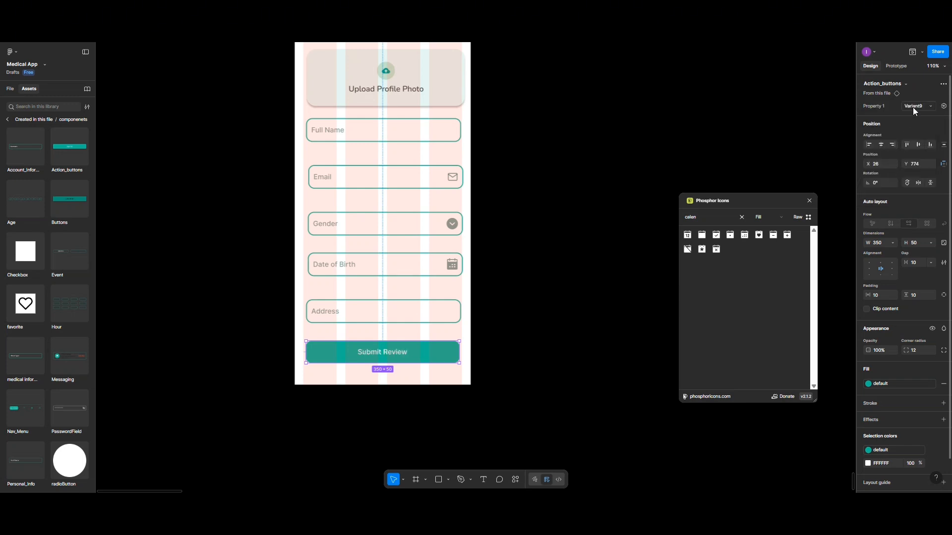
click(912, 107)
click(894, 154)
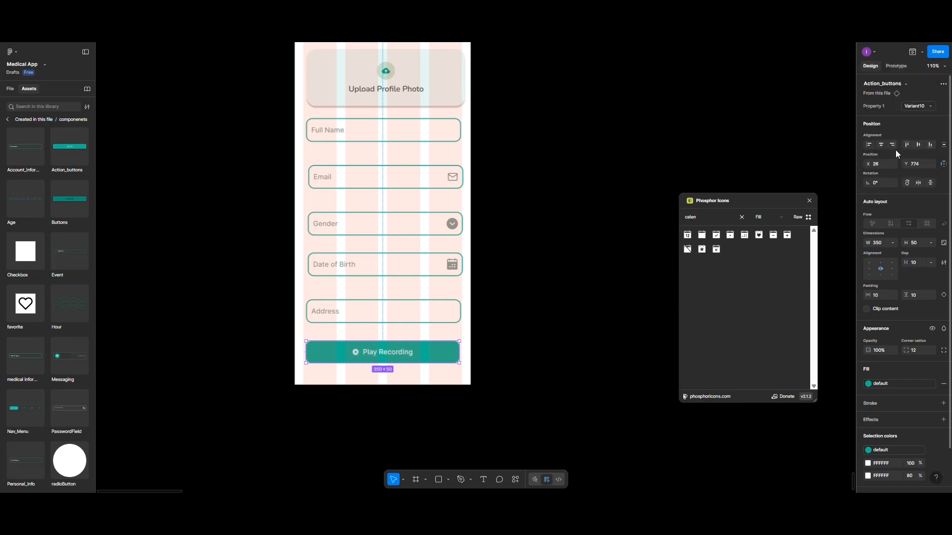
click(907, 104)
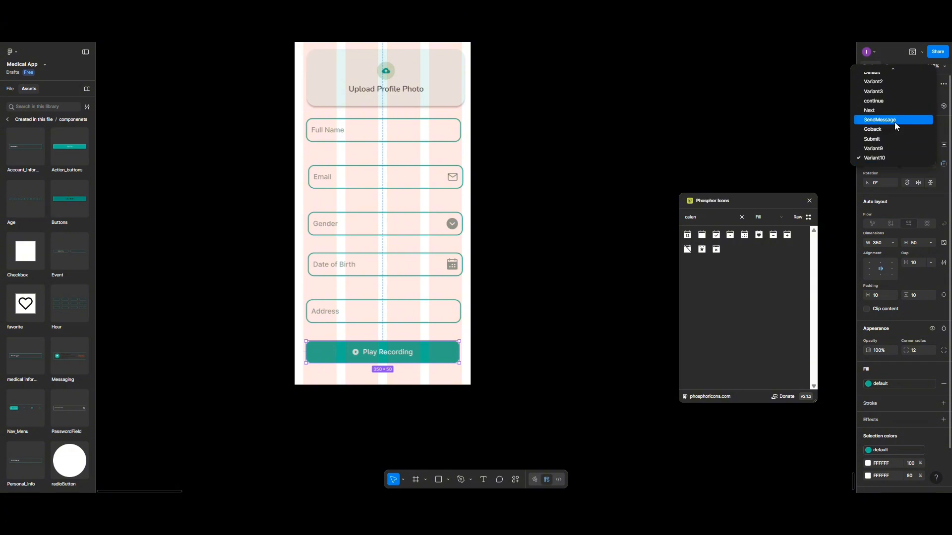
click(895, 121)
click(907, 106)
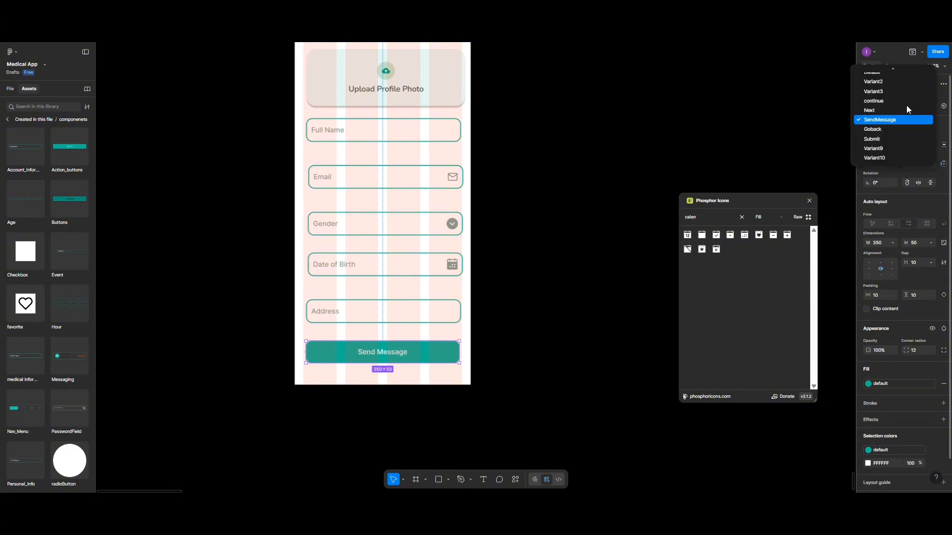
click(900, 110)
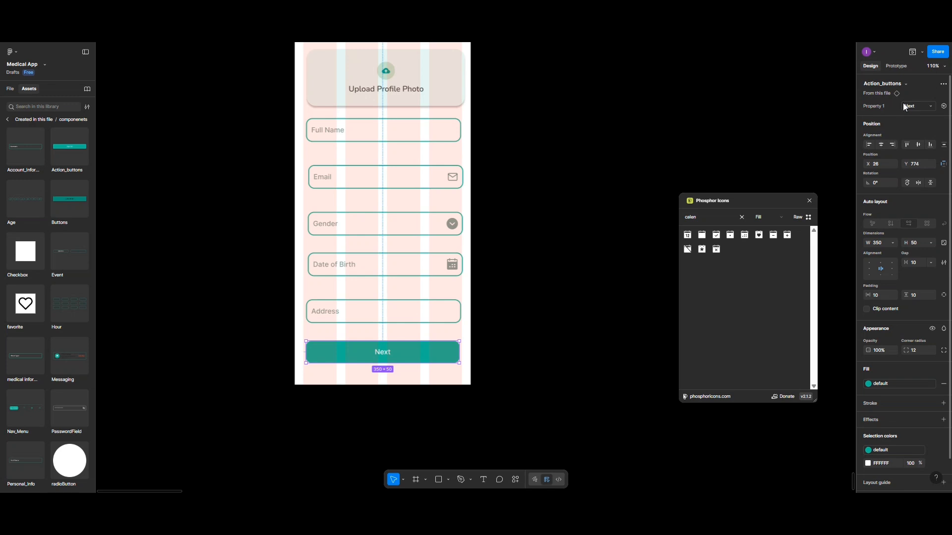
Try the Variant3, Variant2 and Goback variants, then settle on Submit
click(903, 103)
click(891, 91)
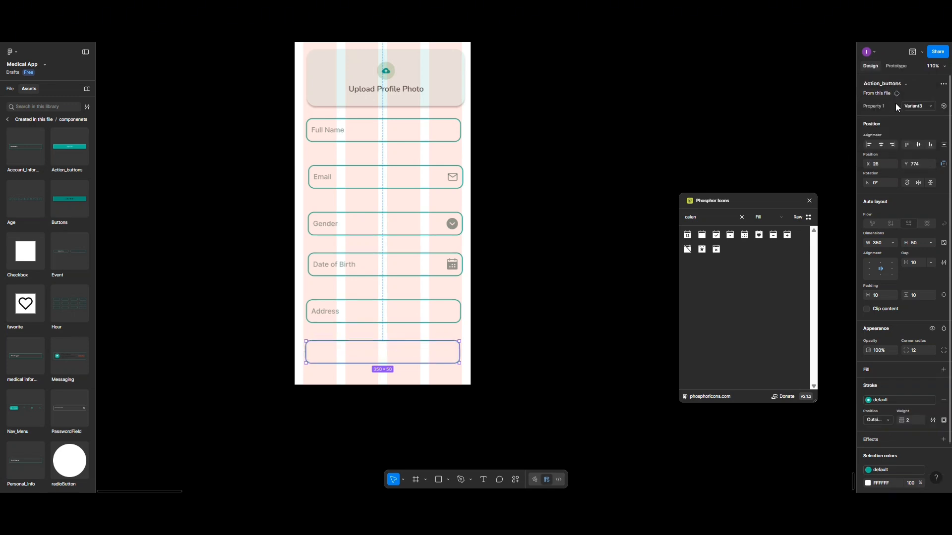
click(915, 105)
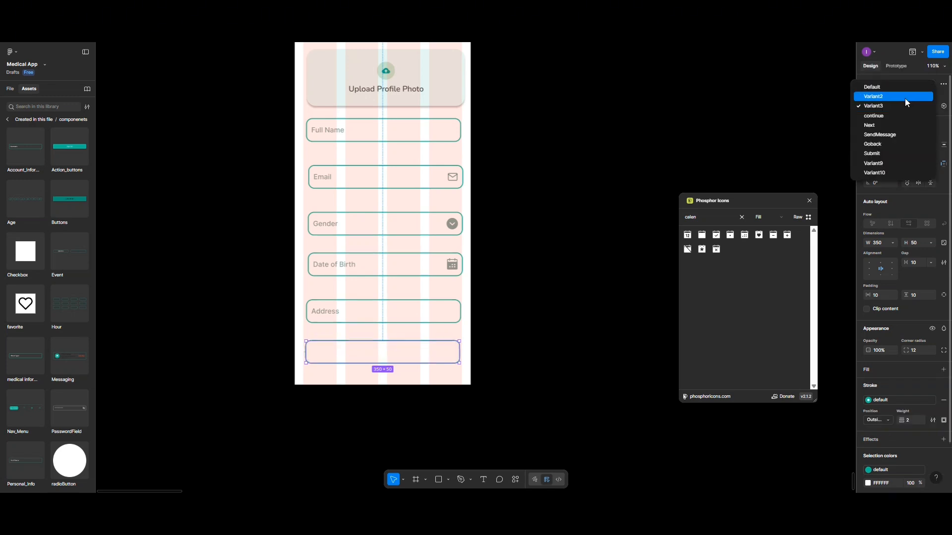
click(905, 99)
click(914, 106)
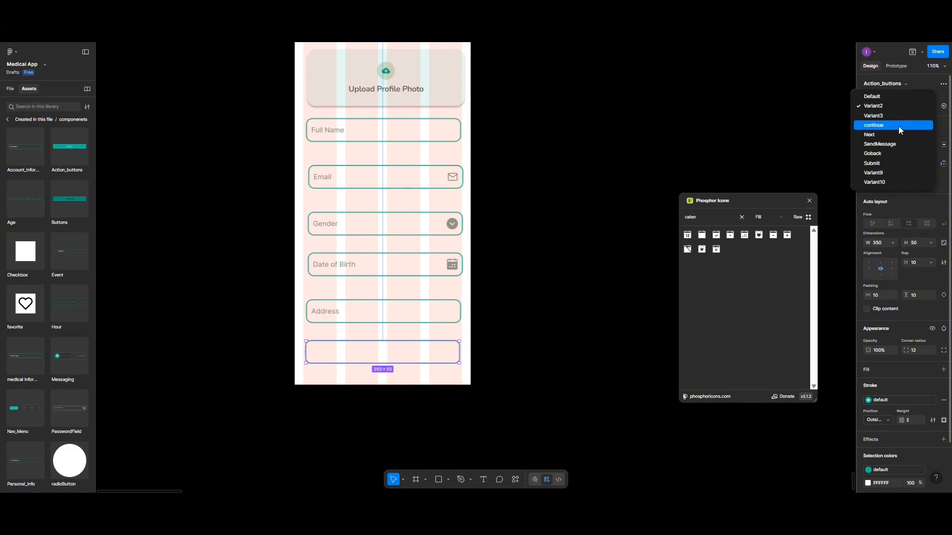
click(892, 154)
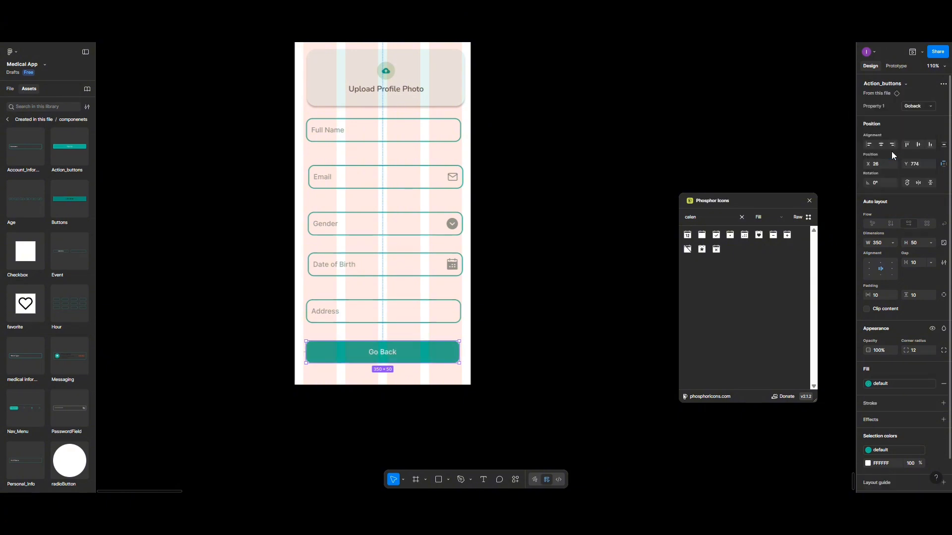
click(906, 105)
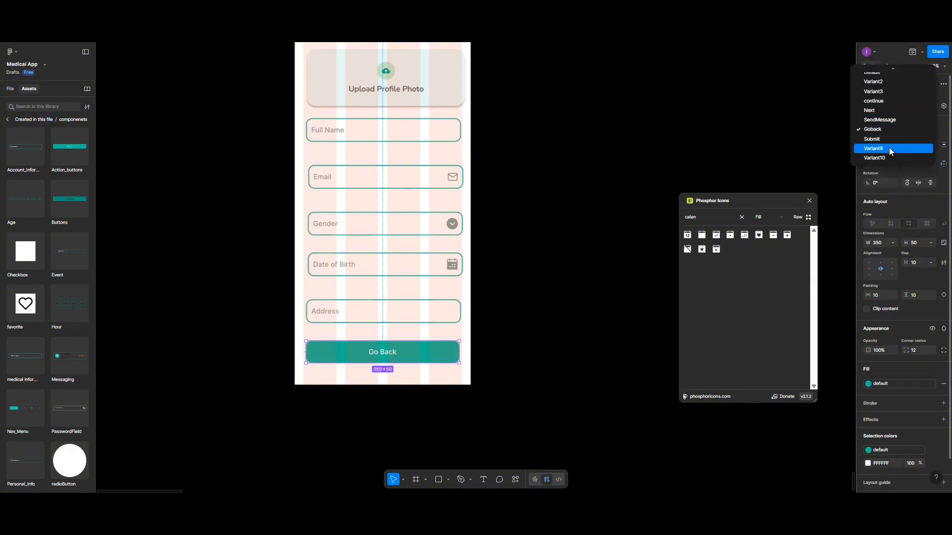
click(885, 139)
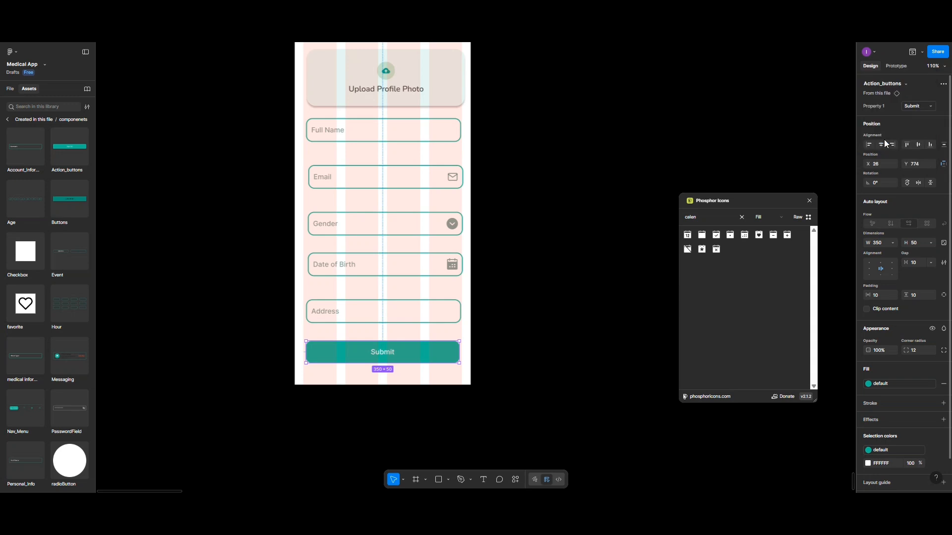
Change the button label from Submit to Confirm
double_click(376, 353)
double_click(376, 353)
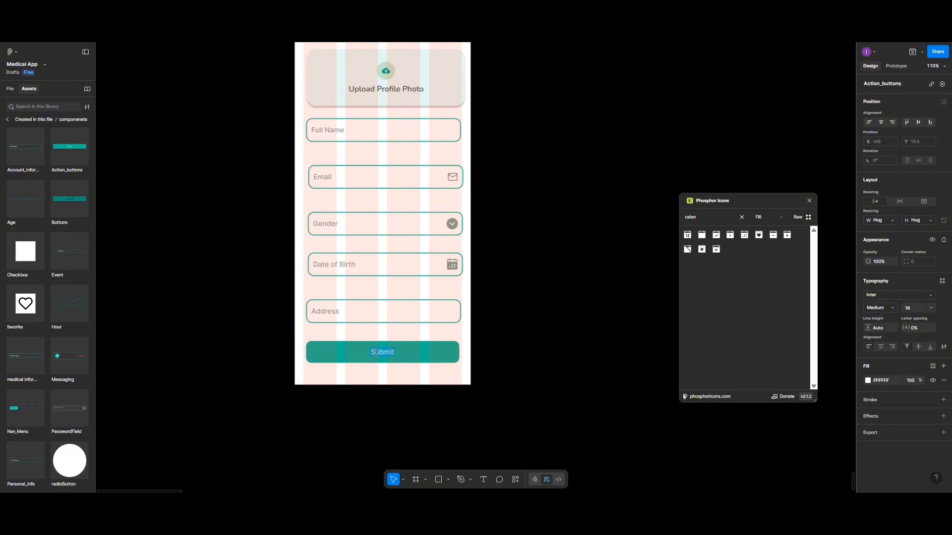
text(Confirm)
key(Escape)
Change the Confirm button's fill from teal 20C997 to pale green C3E6CB
click(423, 356)
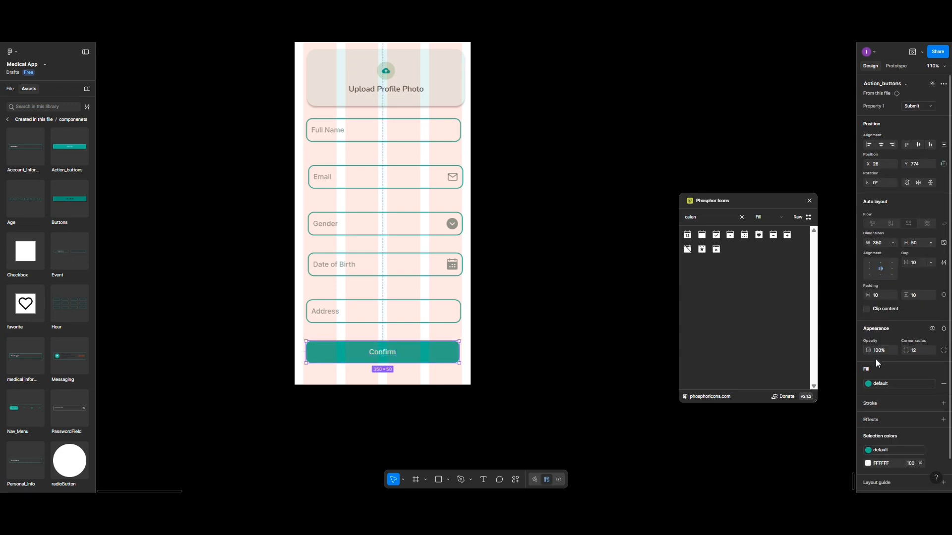
click(867, 384)
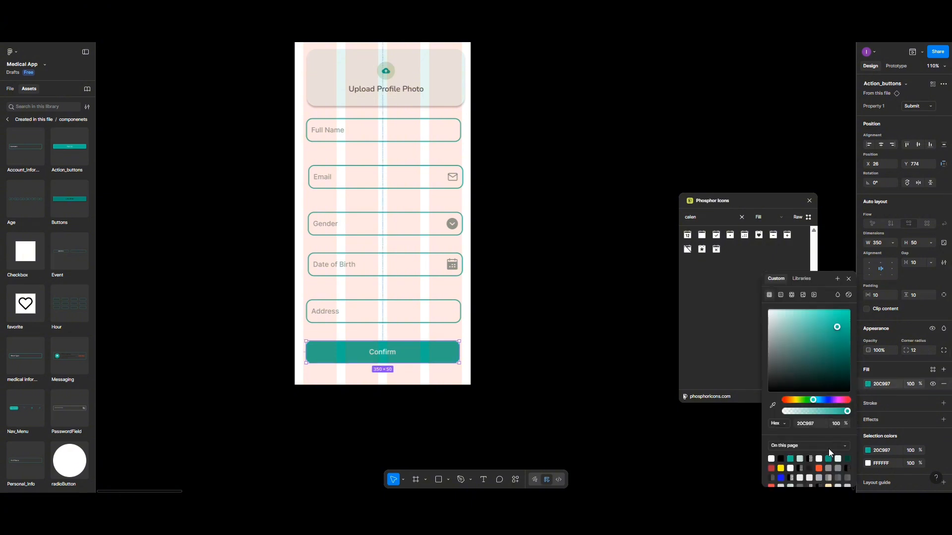
click(799, 459)
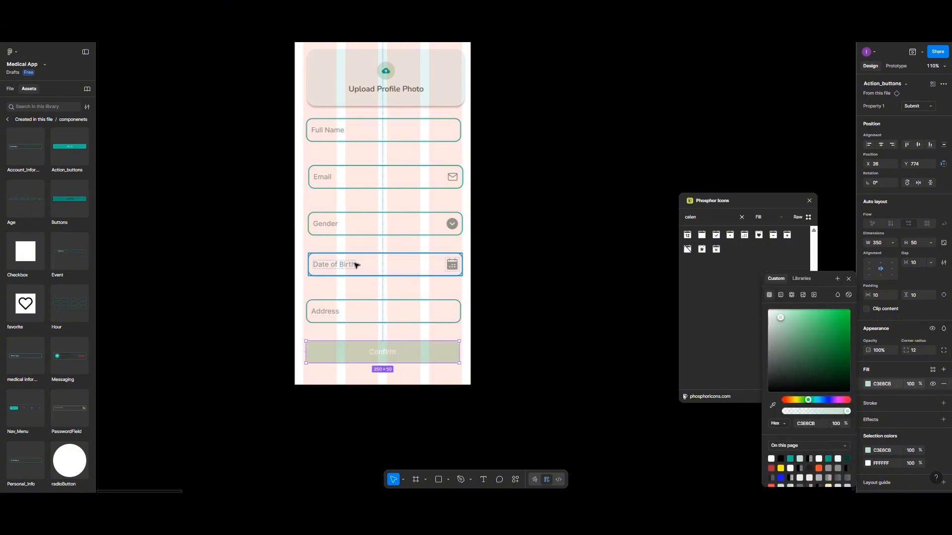
scroll(372, 264, down, 2)
scroll(372, 261, up, 3)
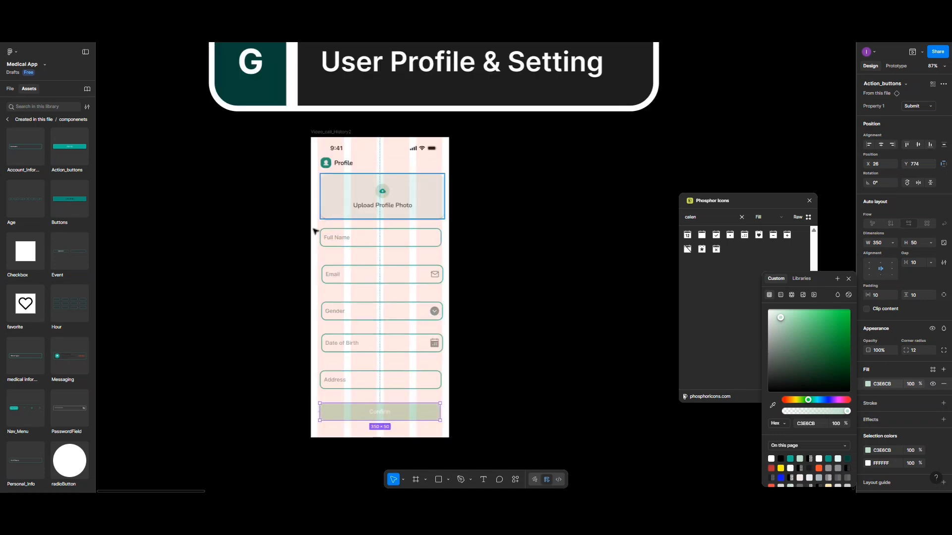
Create a 'Full name' text label and place it just above the Full Name input
drag(359, 238, 362, 245)
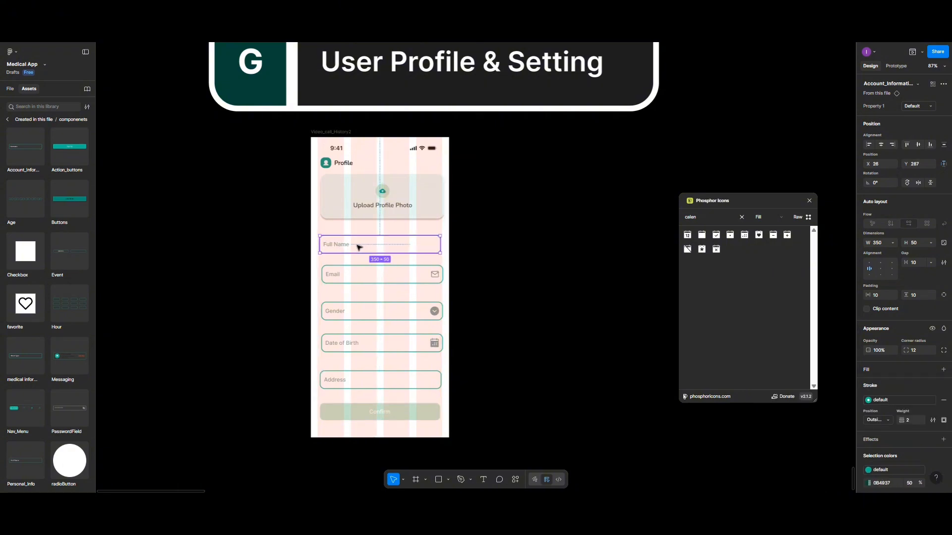
double_click(344, 246)
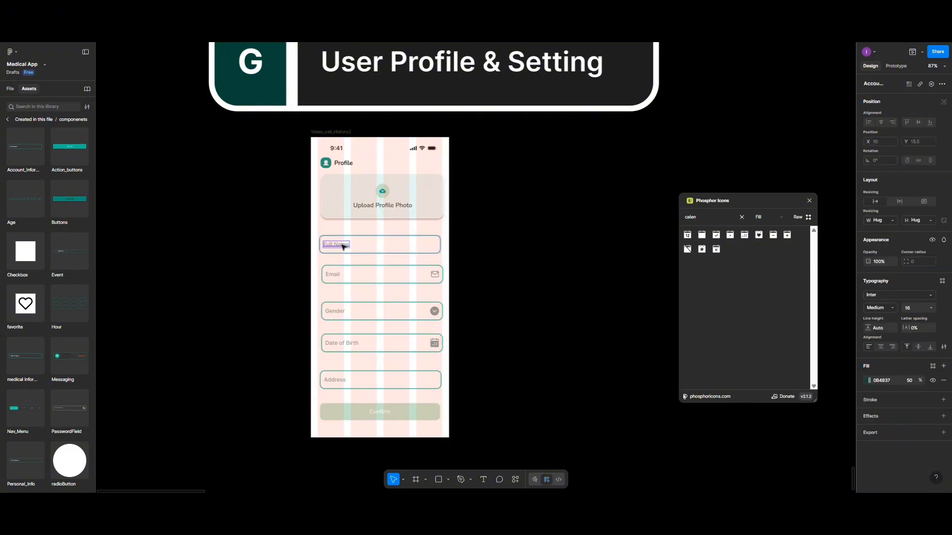
mouse_move(342, 246)
mouse_down()
mouse_move(342, 233)
mouse_move(347, 246)
mouse_up()
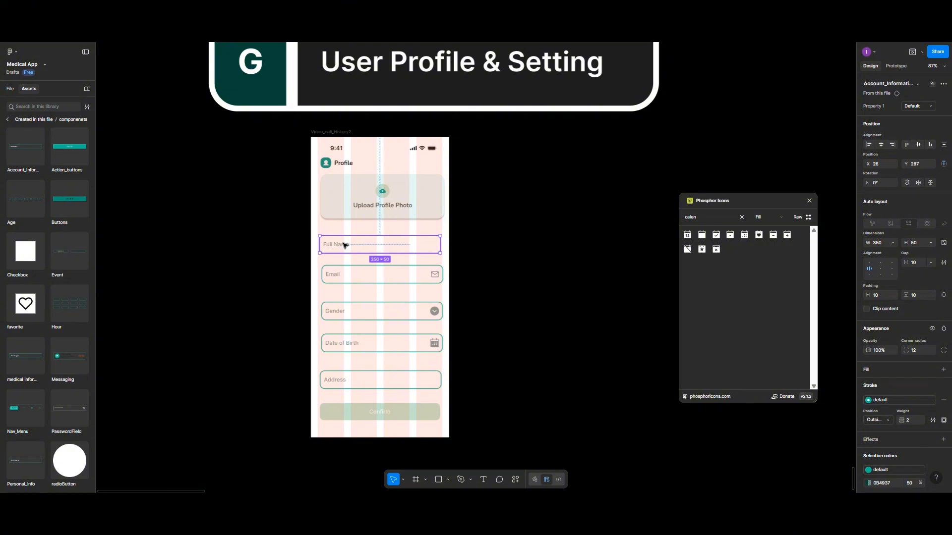
double_click(346, 245)
double_click(344, 244)
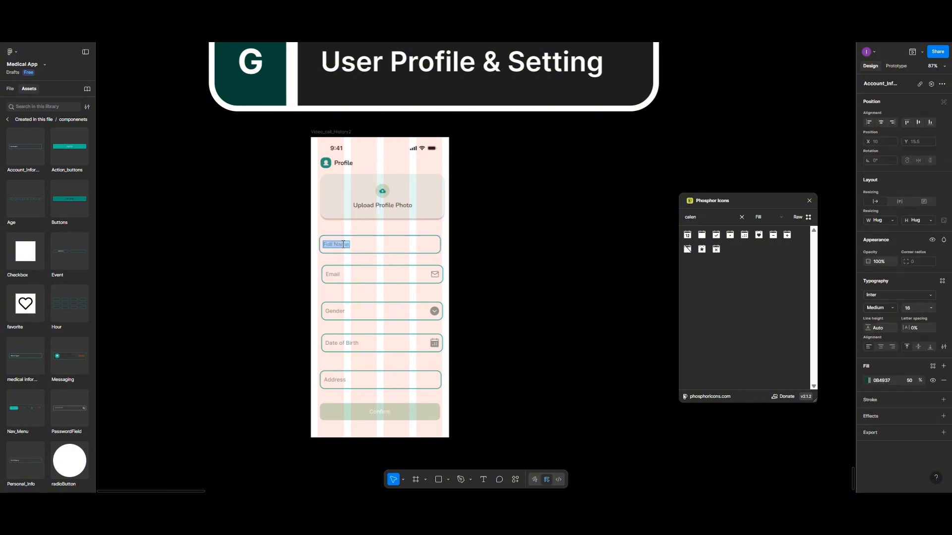
key(Escape)
key(Return)
key(Escape)
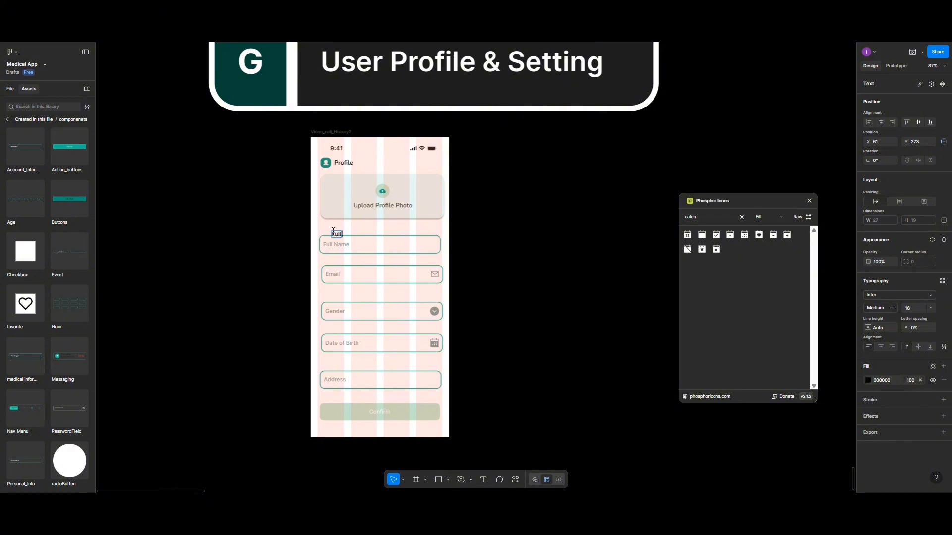
text(name)
key(Escape)
drag(349, 235, 343, 231)
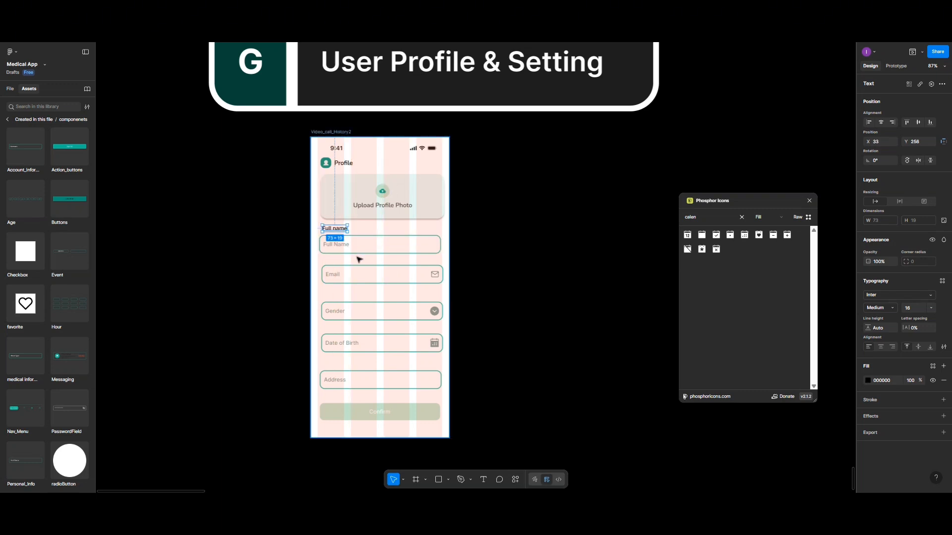
scroll(358, 263, up, 5)
scroll(356, 268, up, 2)
Correct the label to 'Full Name', left-align it with its field, and set 10 spacing
double_click(318, 239)
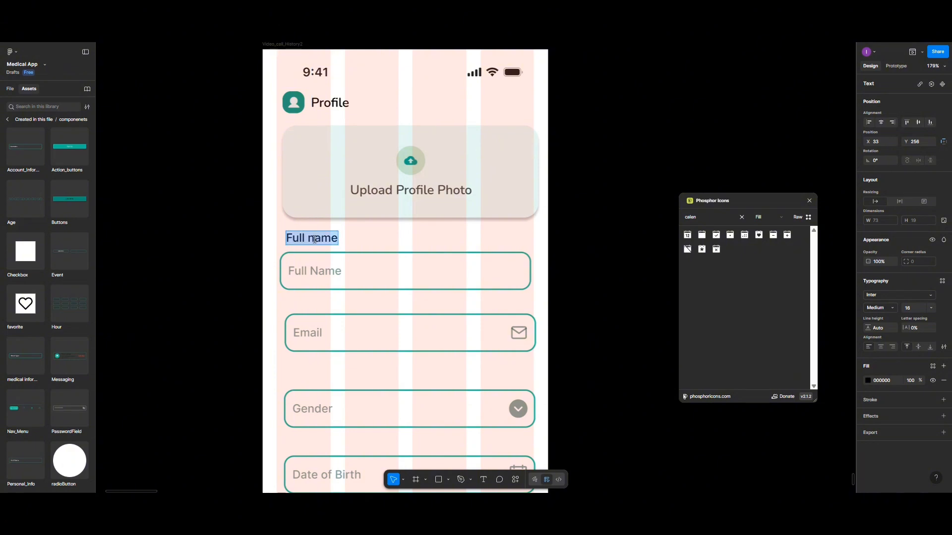
click(314, 239)
key(BackSpace)
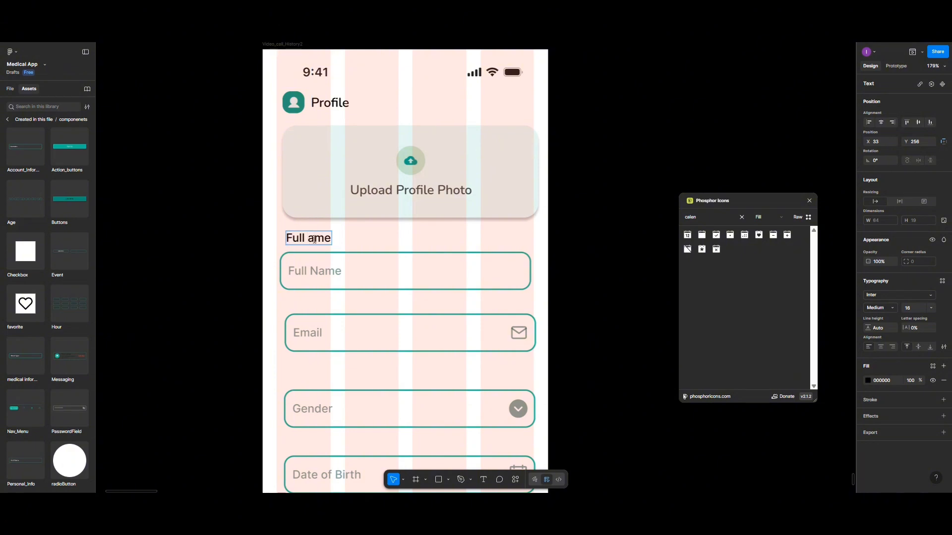
text(N)
click(356, 259)
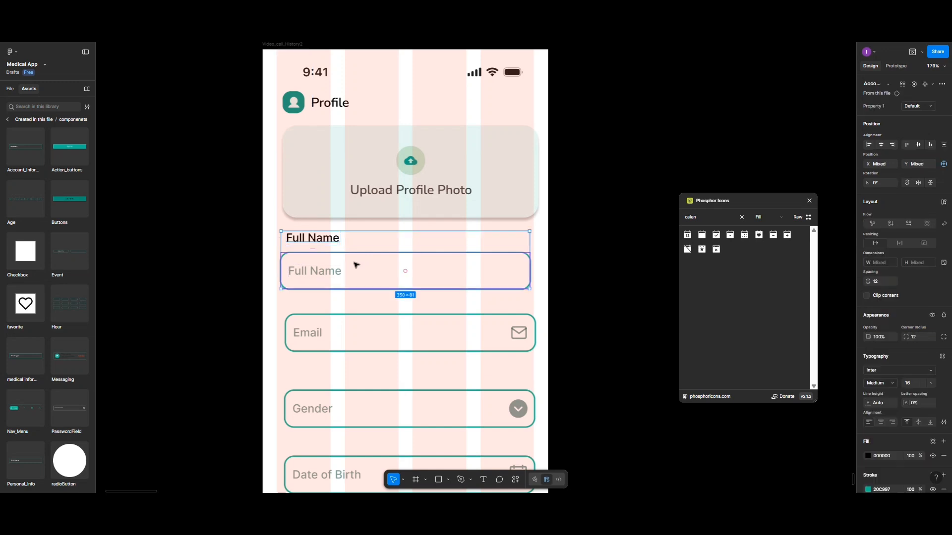
click(866, 146)
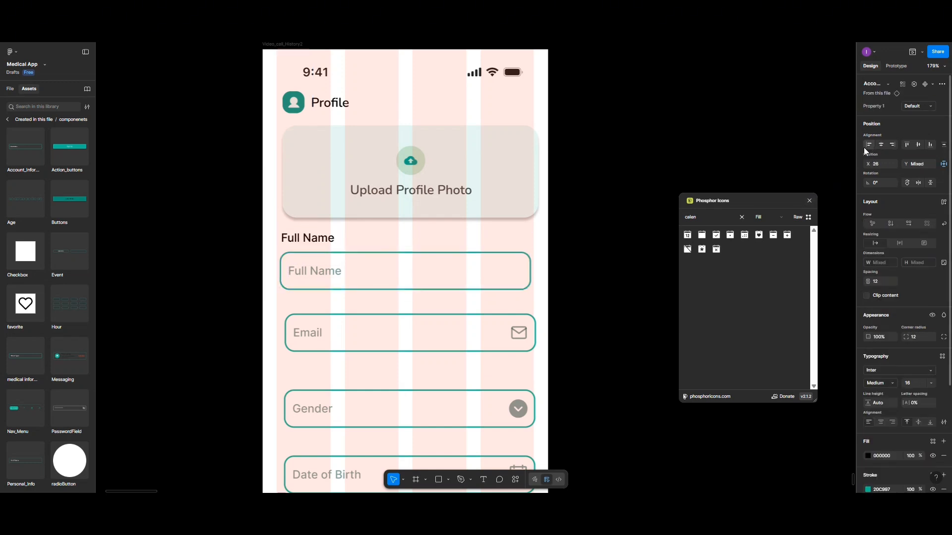
click(878, 283)
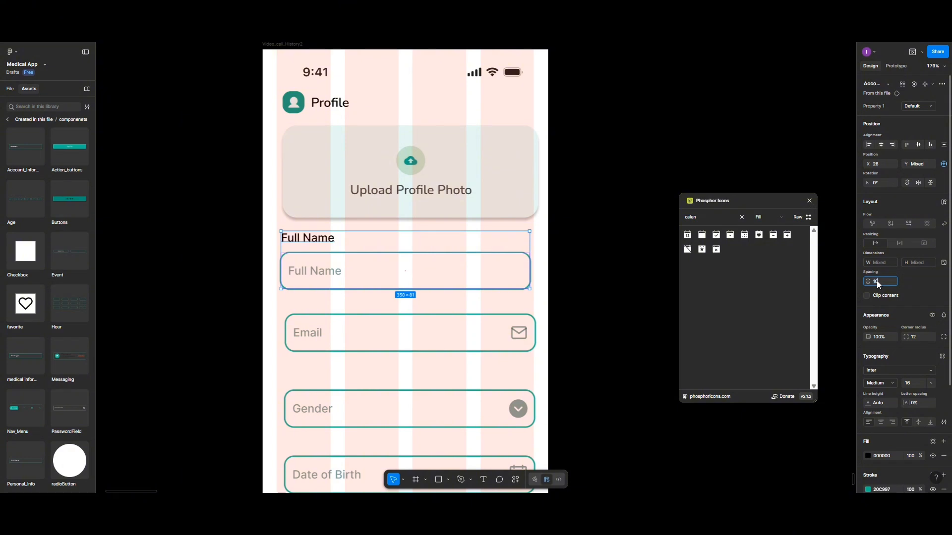
text(10)
key(Return)
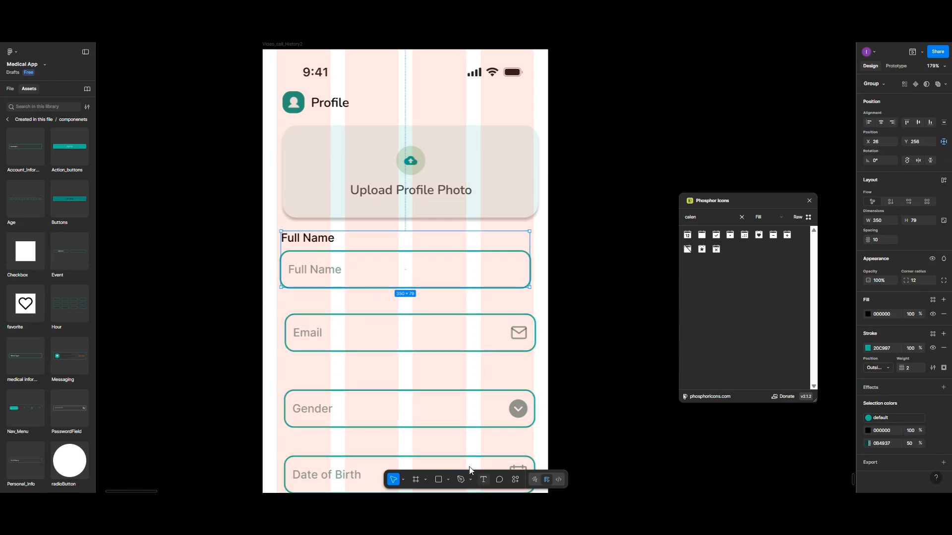
Add an 'Email' label above the Email field, left-aligned at 10 spacing, and group them
click(482, 480)
click(296, 304)
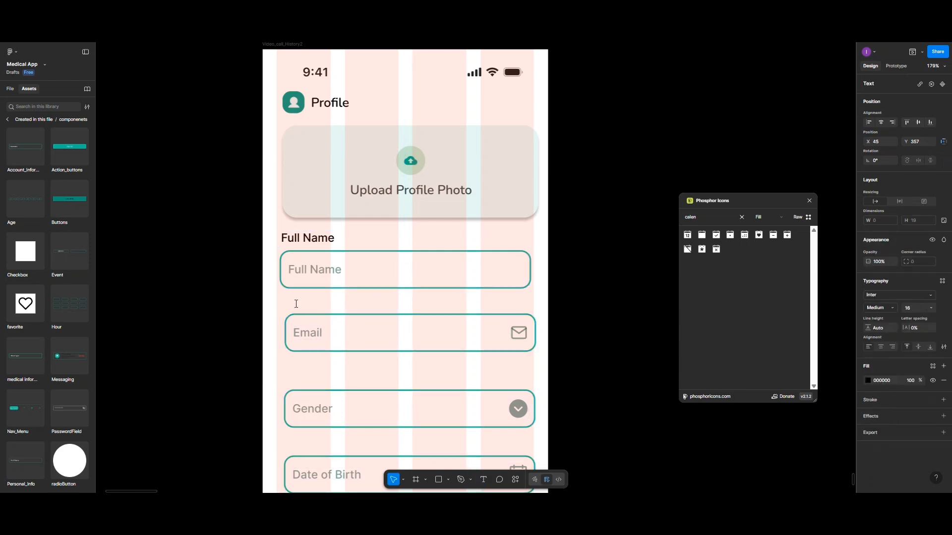
text(Email)
key(Escape)
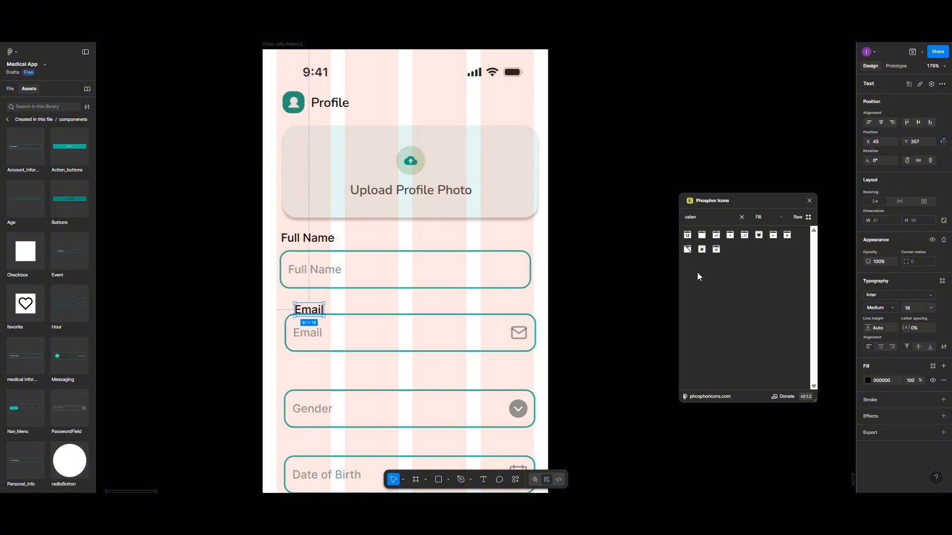
shift+click(355, 335)
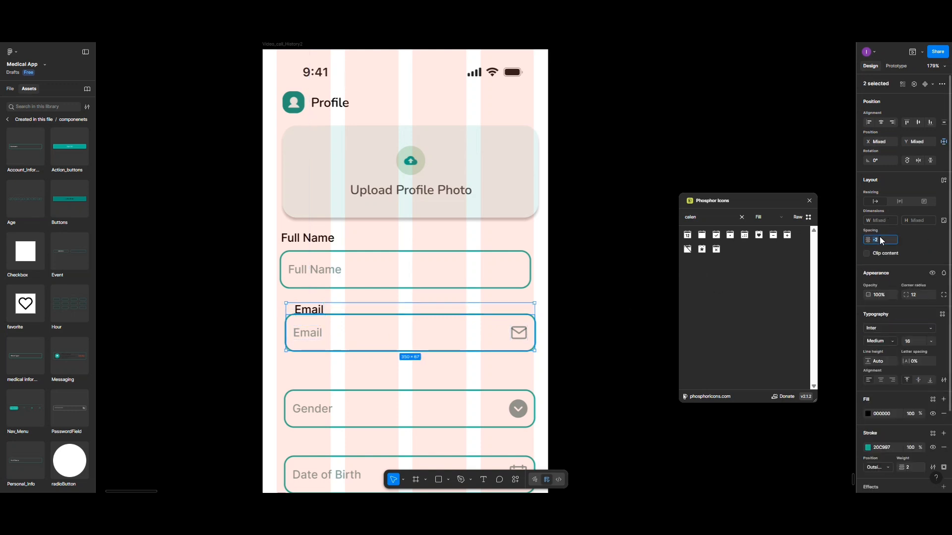
key(Return)
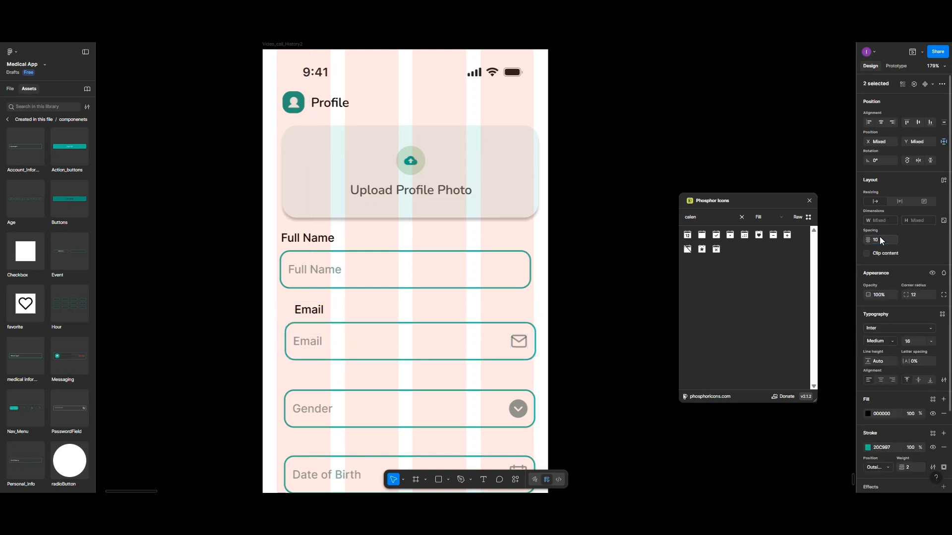
click(870, 122)
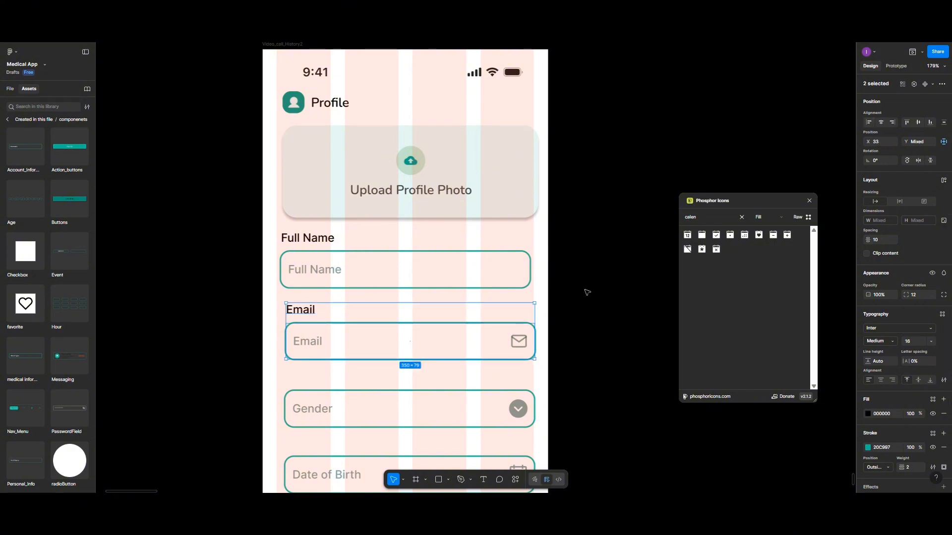
key(ctrl+g)
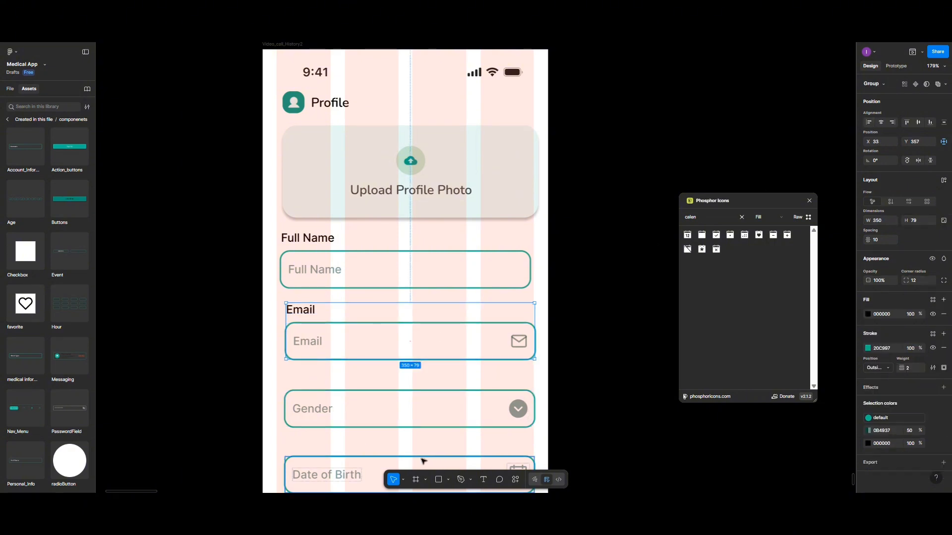
click(479, 477)
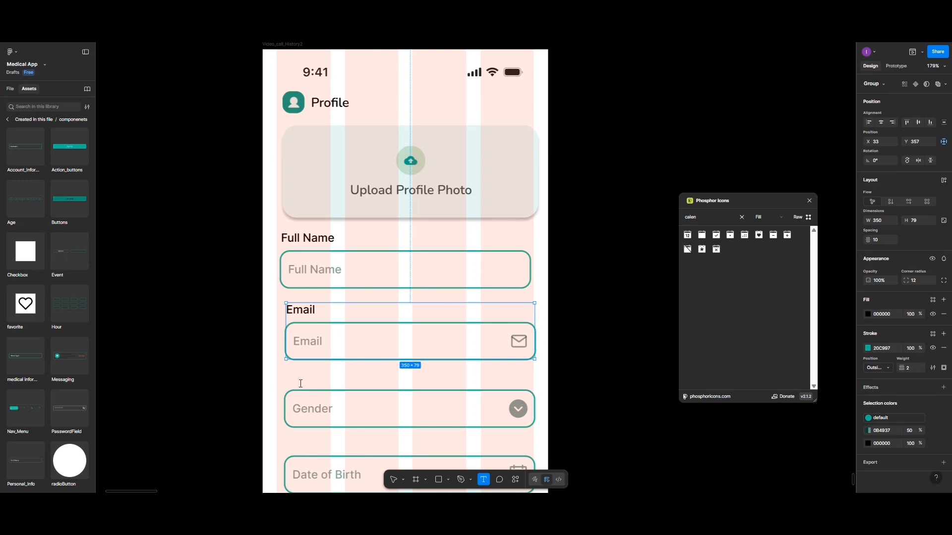
Type a 'Select Gender' text label above the Gender field
click(301, 383)
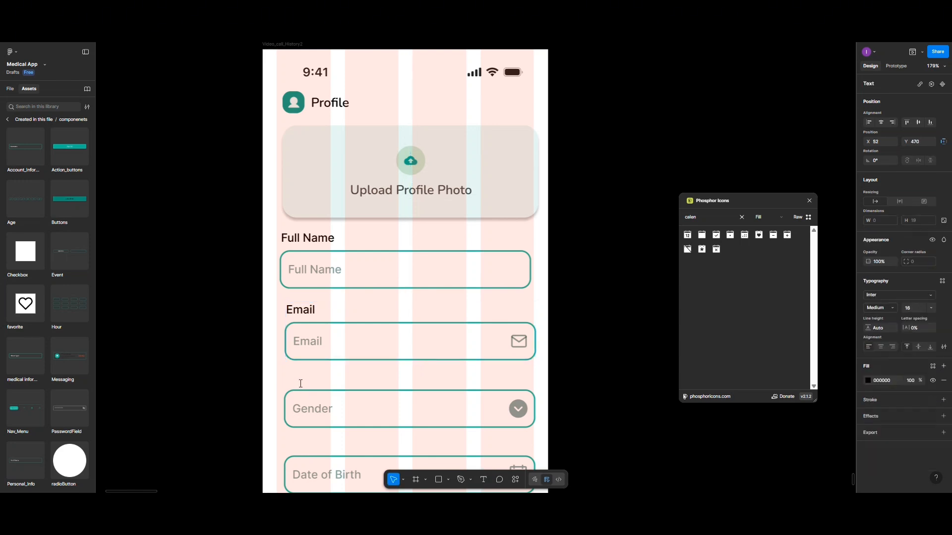
text(G)
key(BackSpace)
text(Select gender)
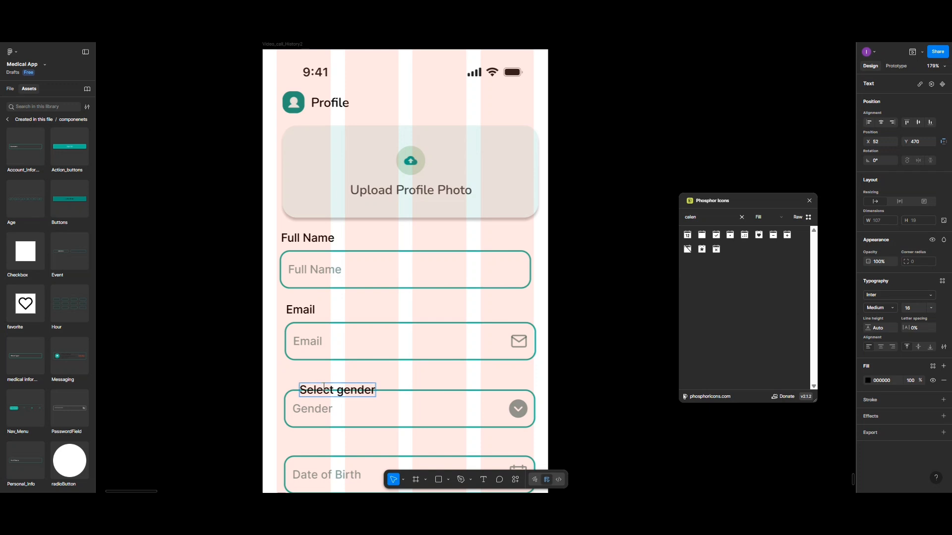
key(BackSpace)
text(G)
key(Escape)
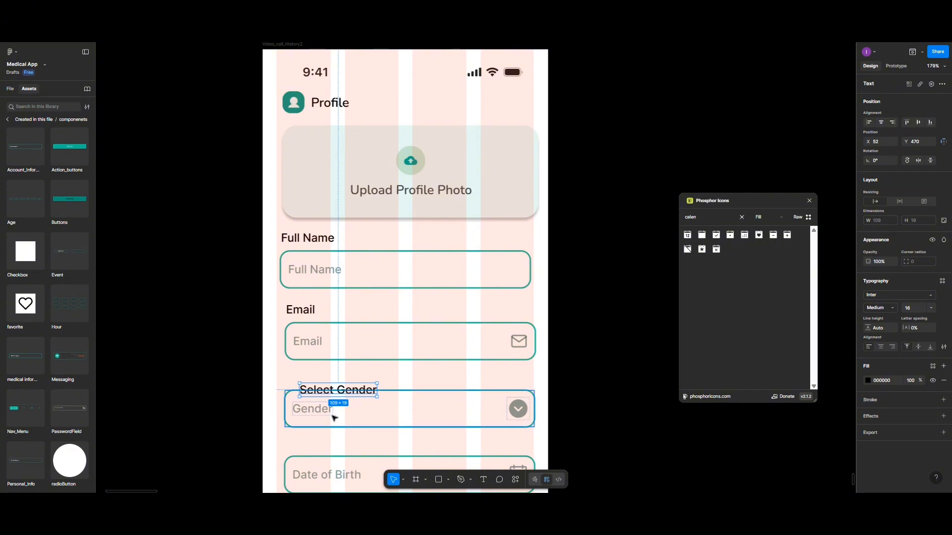
Space the Select Gender label 10 from its field, left-align them, and group them
shift+click(307, 421)
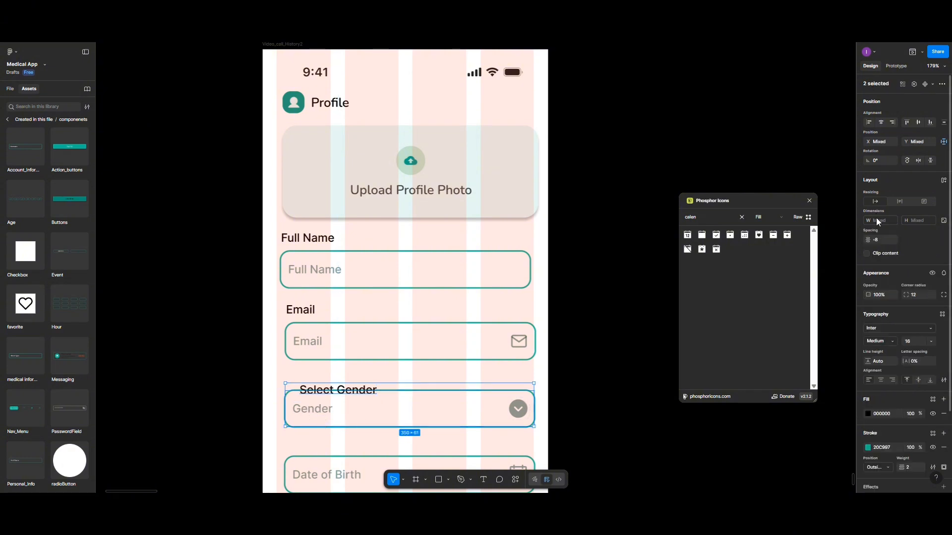
click(878, 241)
text(10)
key(Return)
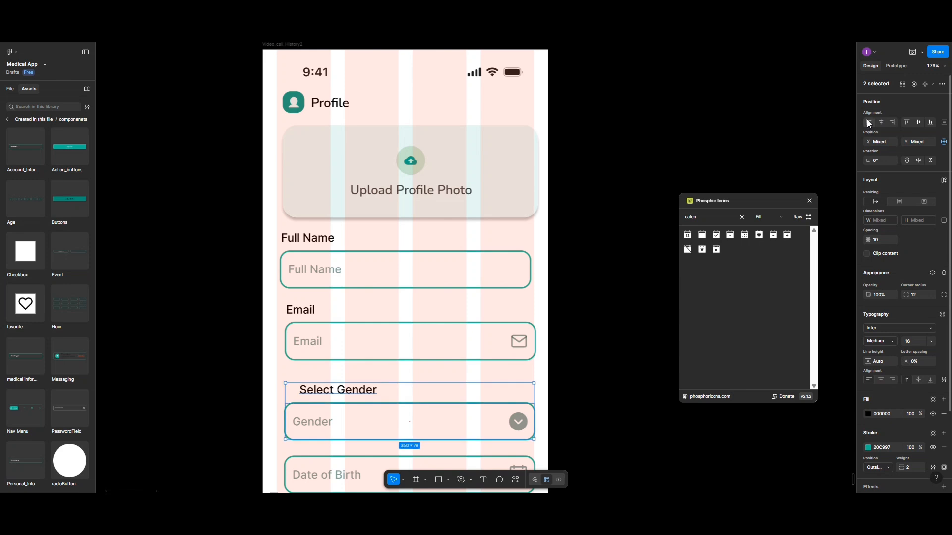
click(868, 123)
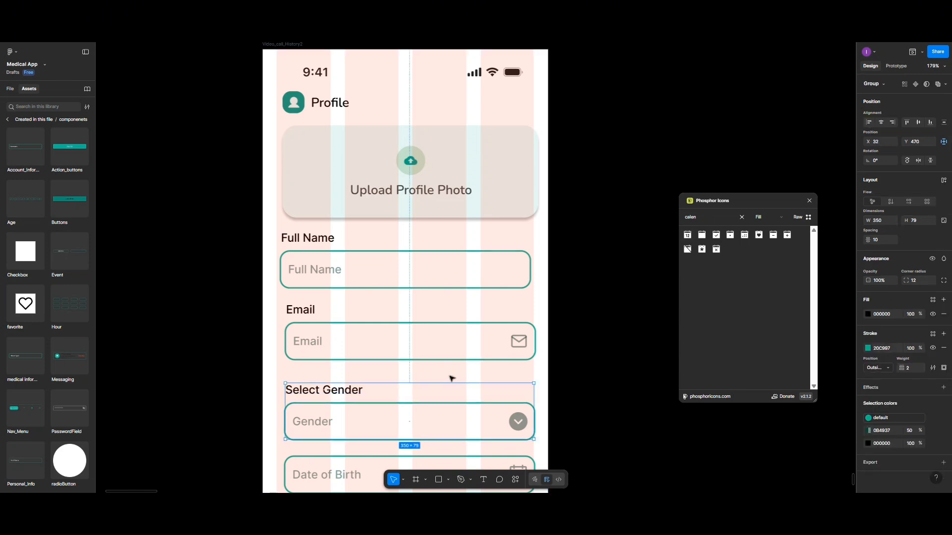
scroll(368, 393, down, 2)
key(ctrl+g)
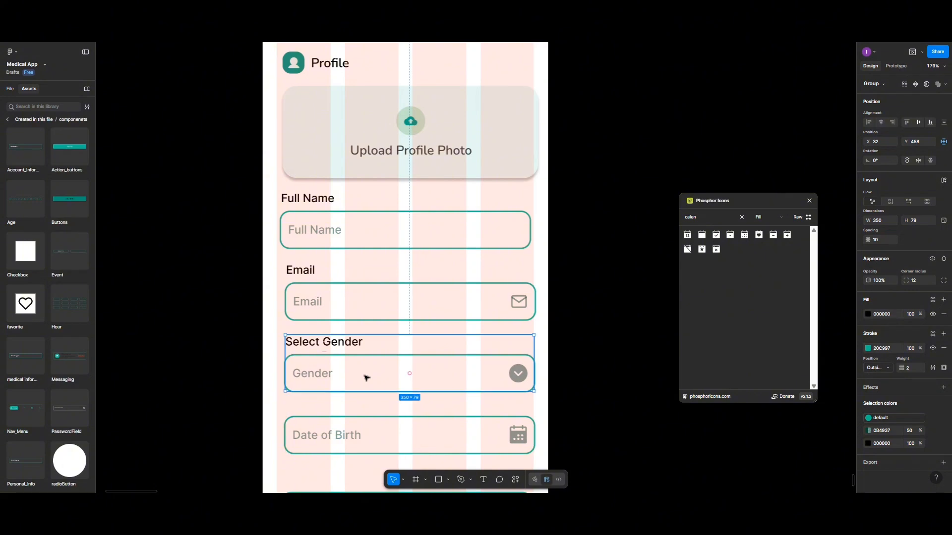
Add a 'Date of Birth' text label above the Date of Birth field
scroll(367, 379, down, 2)
click(378, 357)
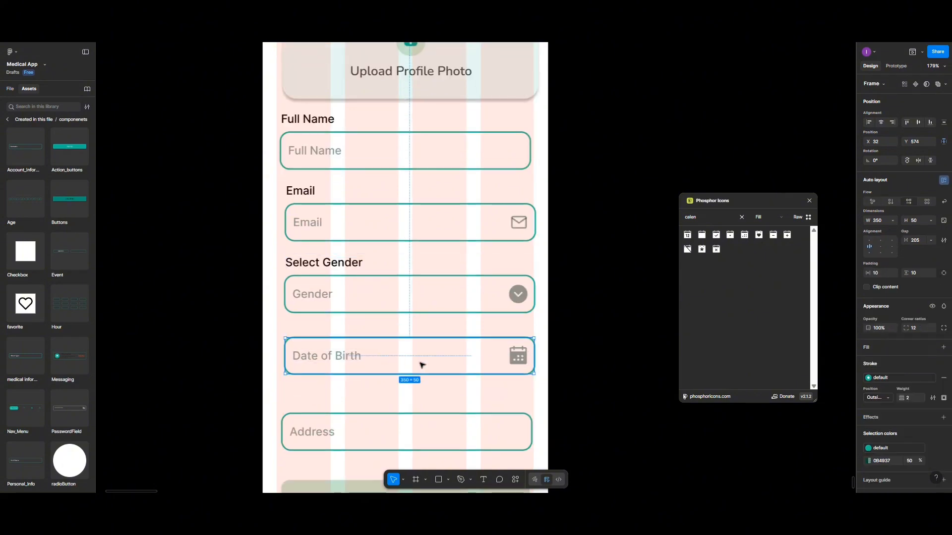
click(483, 479)
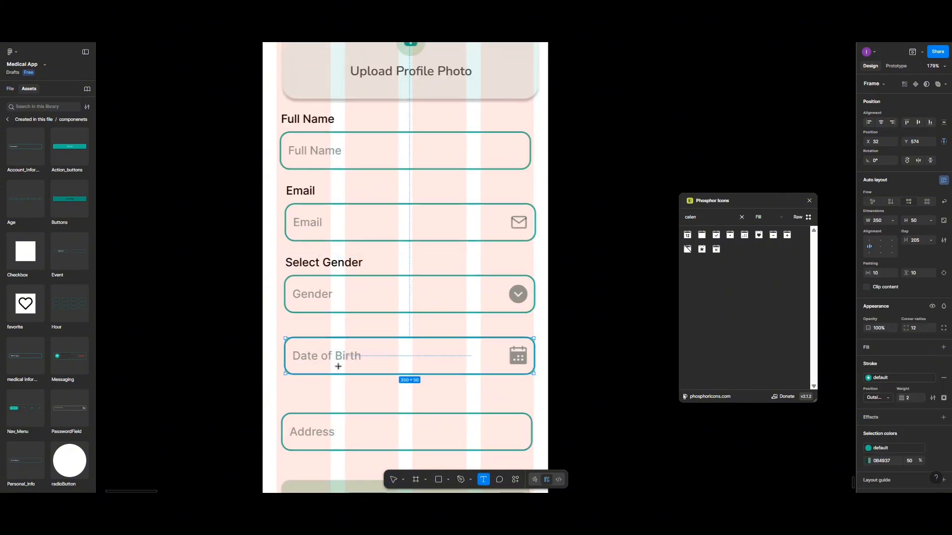
click(299, 331)
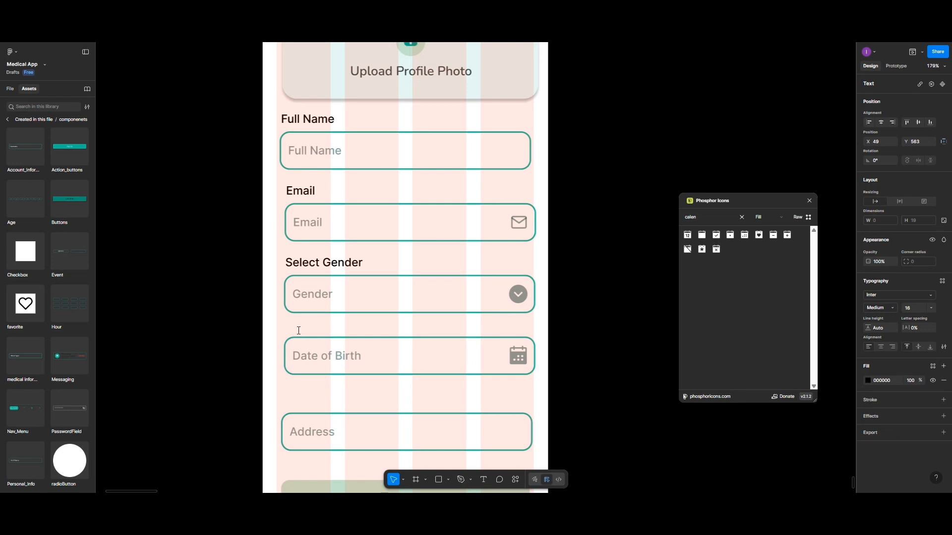
text(Date of Birth)
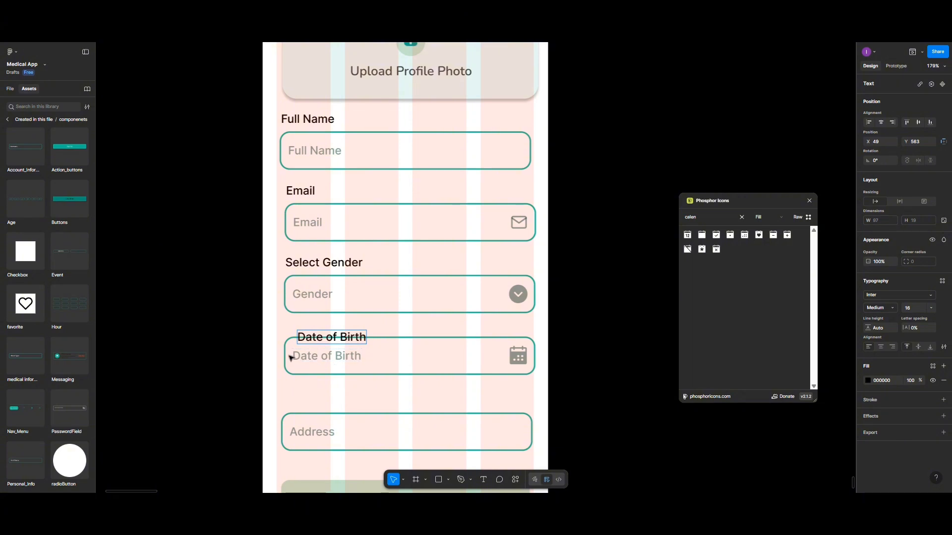
key(Escape)
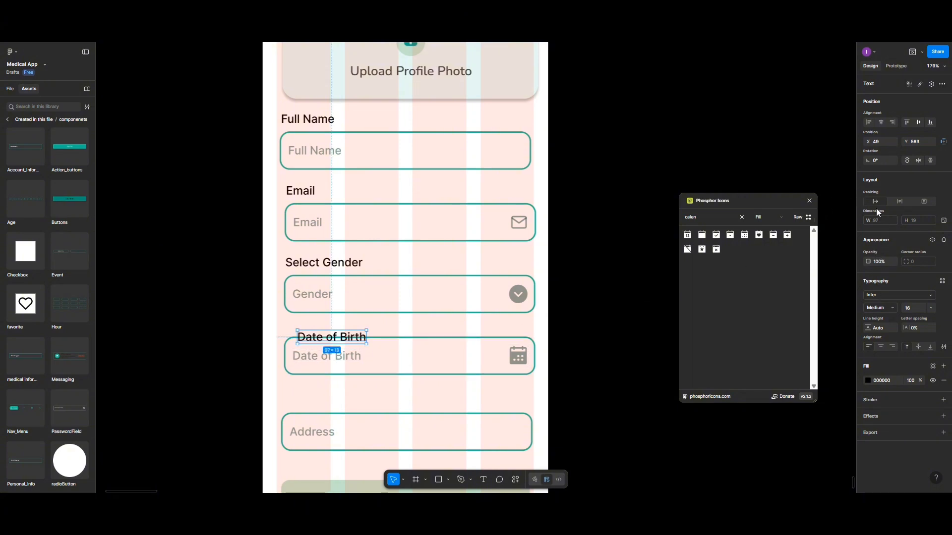
Left-align the Date of Birth label with its field and group them
shift+click(418, 360)
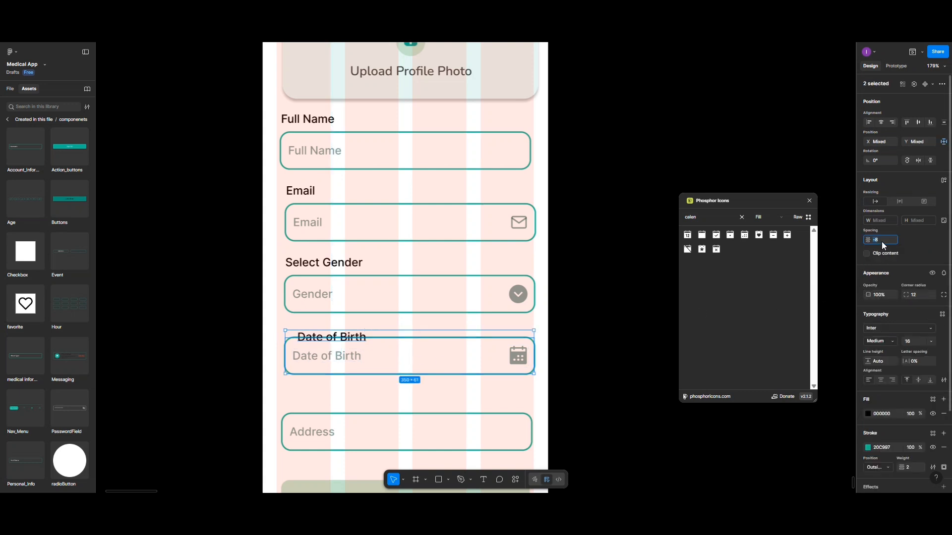
click(868, 122)
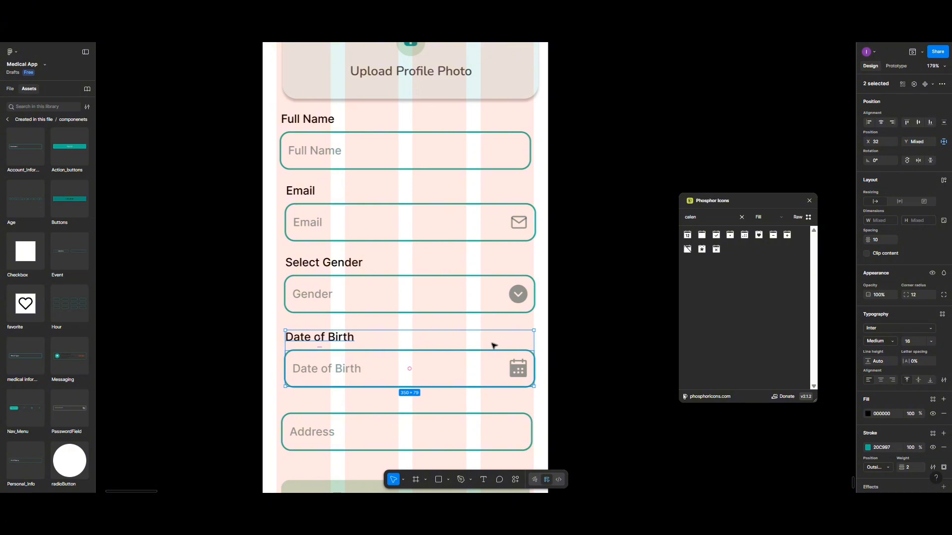
key(ctrl+g)
scroll(352, 367, down, 3)
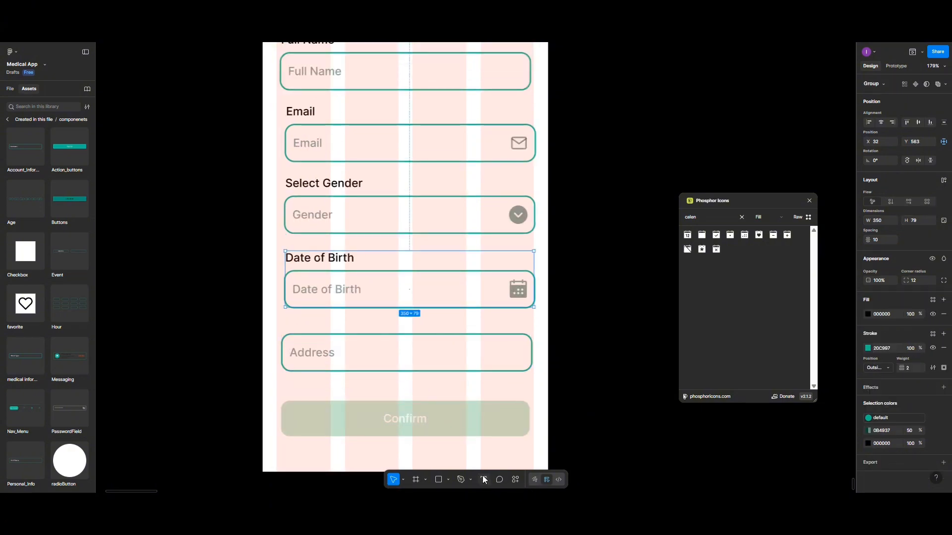
Add an 'Address' text label above the Address field
key(t)
click(300, 328)
text(Address)
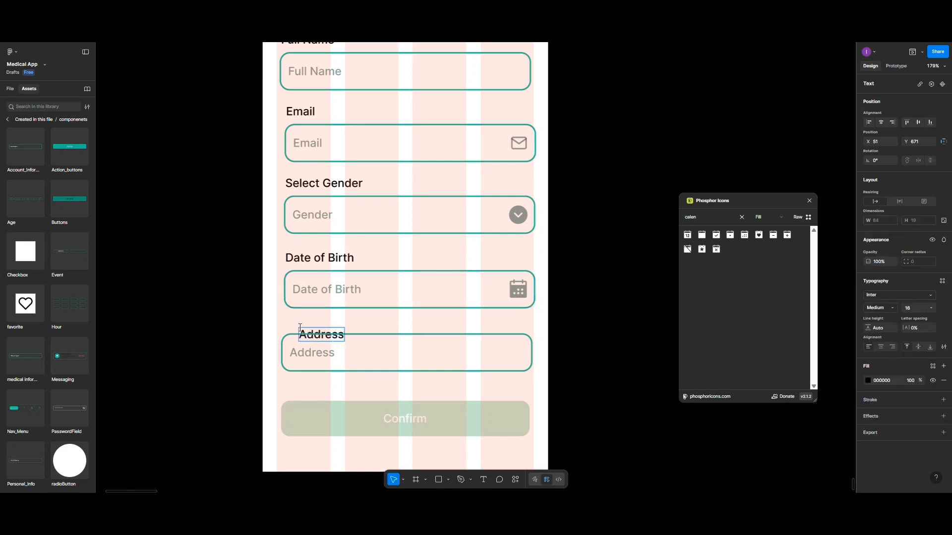
key(Escape)
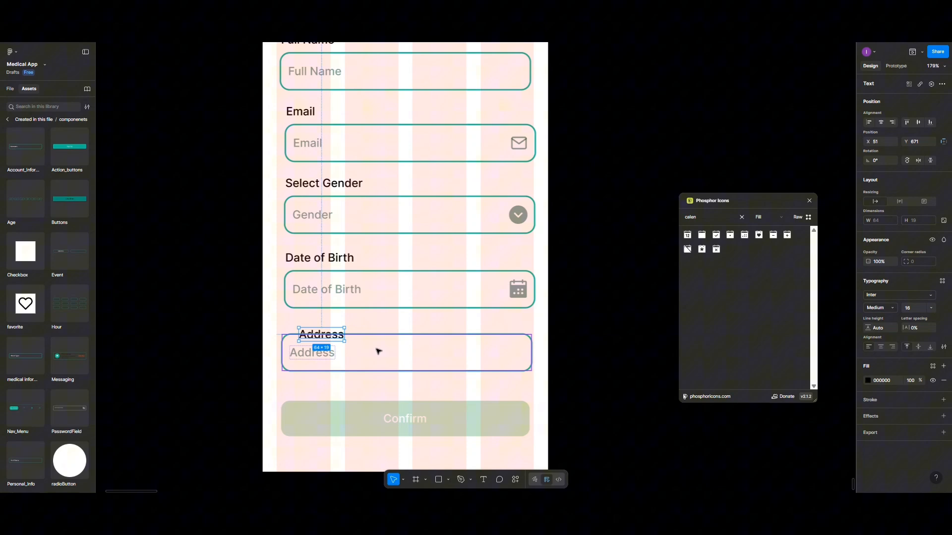
Space the Address label and field 10 apart at X 28 and group them
shift+click(282, 351)
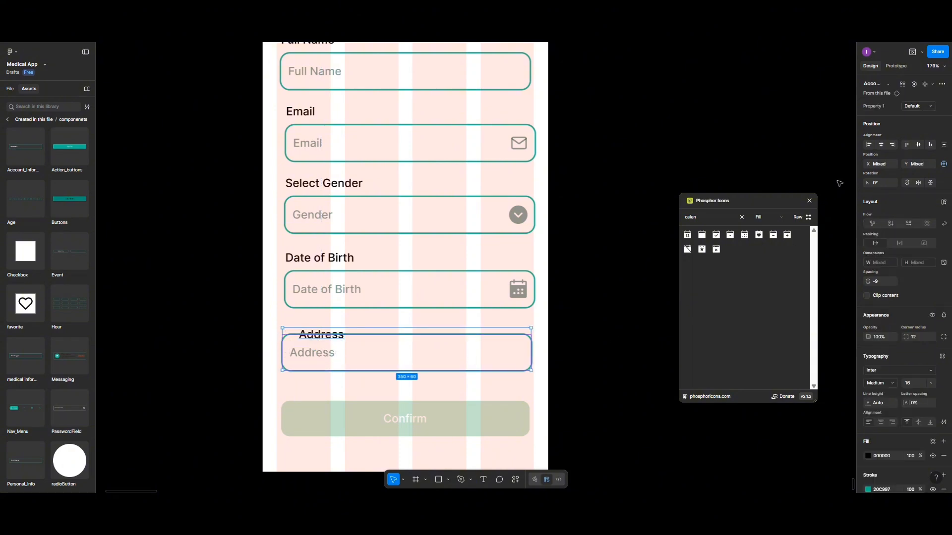
click(882, 279)
text(10)
key(Return)
click(880, 164)
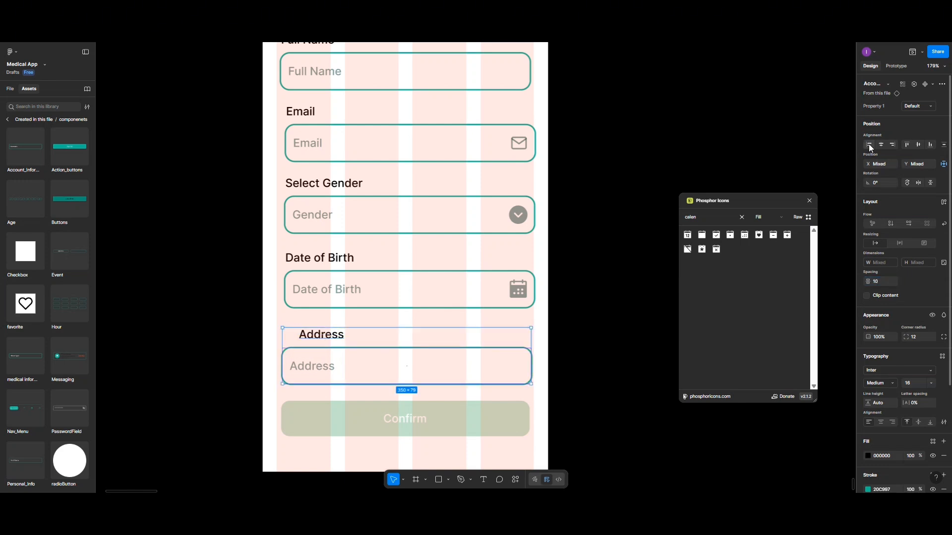
text(28)
key(Return)
key(ctrl+g)
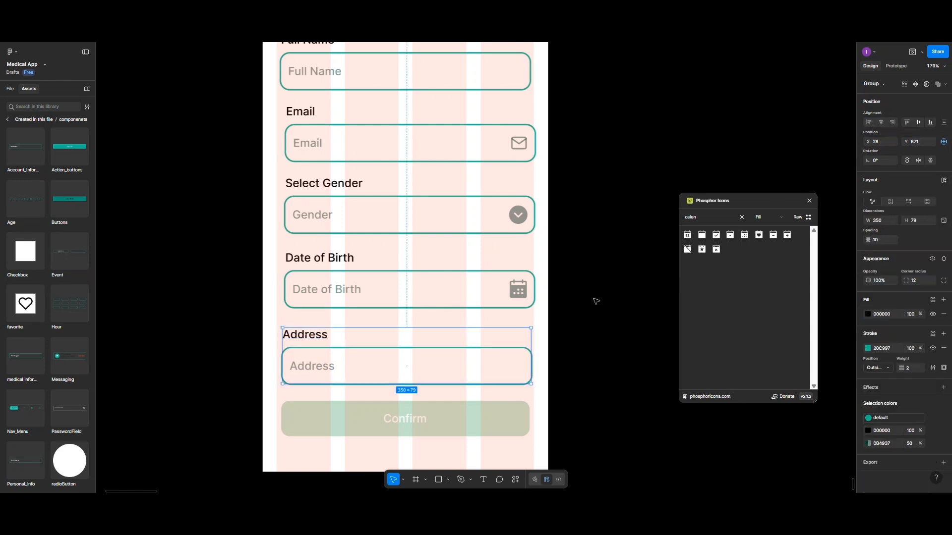
scroll(429, 274, down, 2)
Group the Profile heading with the Upload Profile Photo box and centre it horizontally
scroll(430, 273, down, 3)
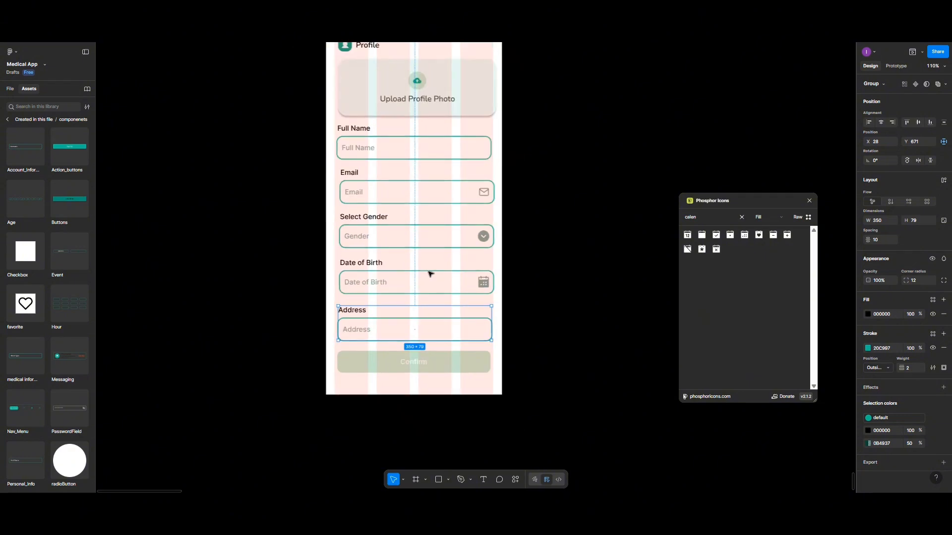
scroll(430, 274, up, 2)
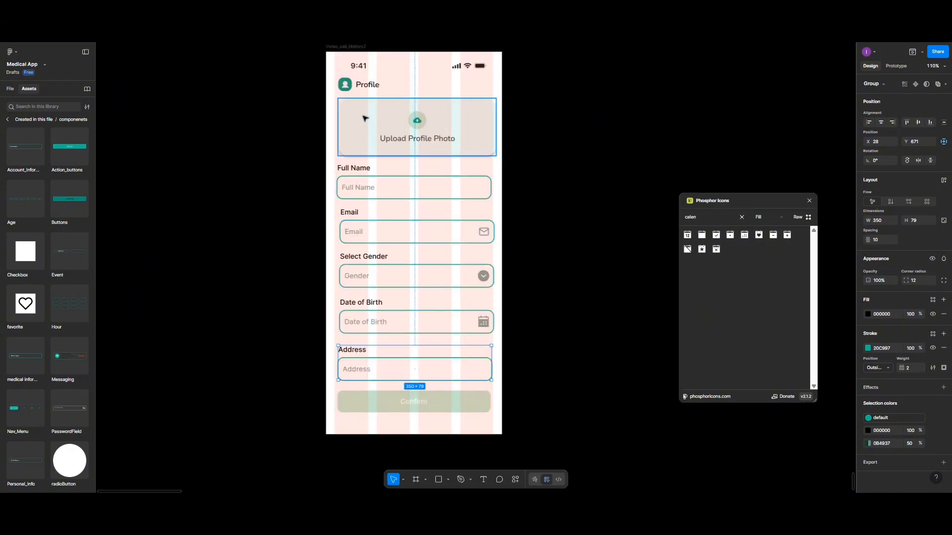
click(357, 85)
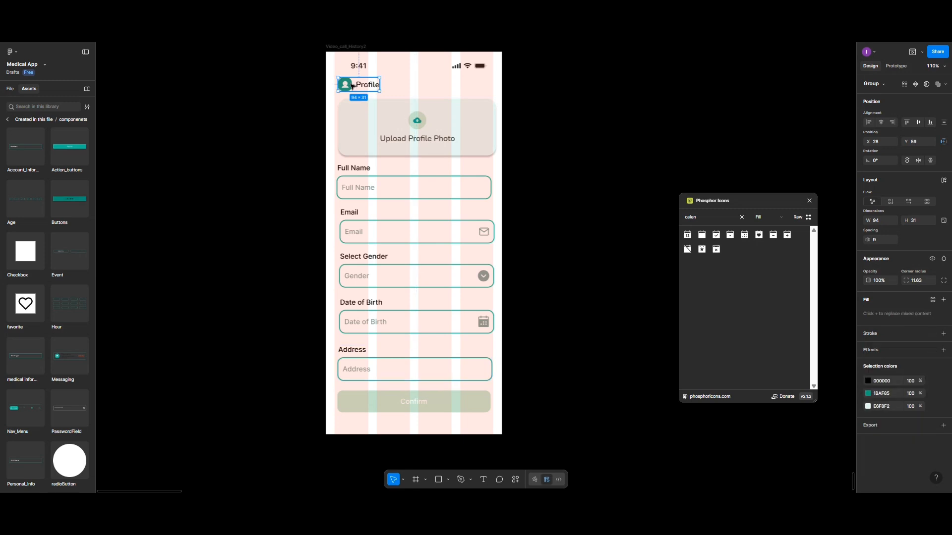
shift+click(397, 133)
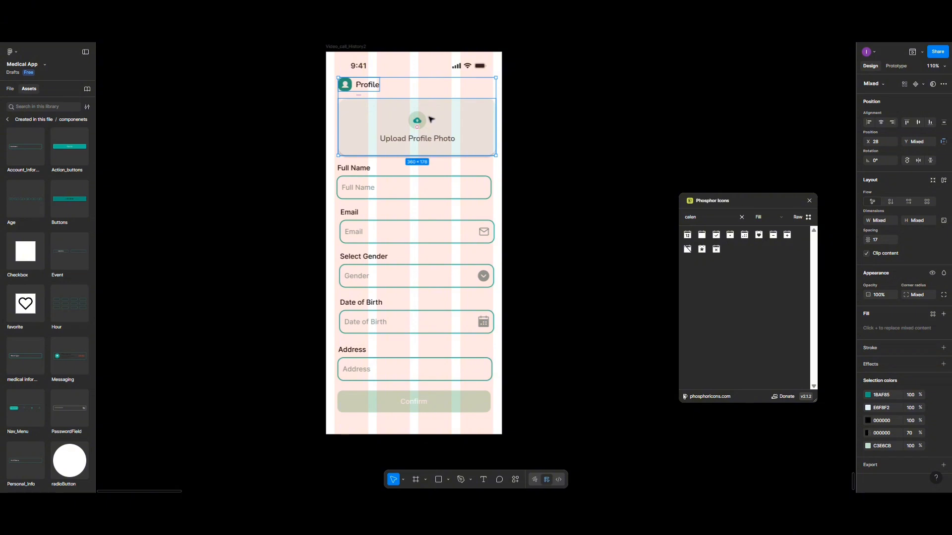
key(ctrl+g)
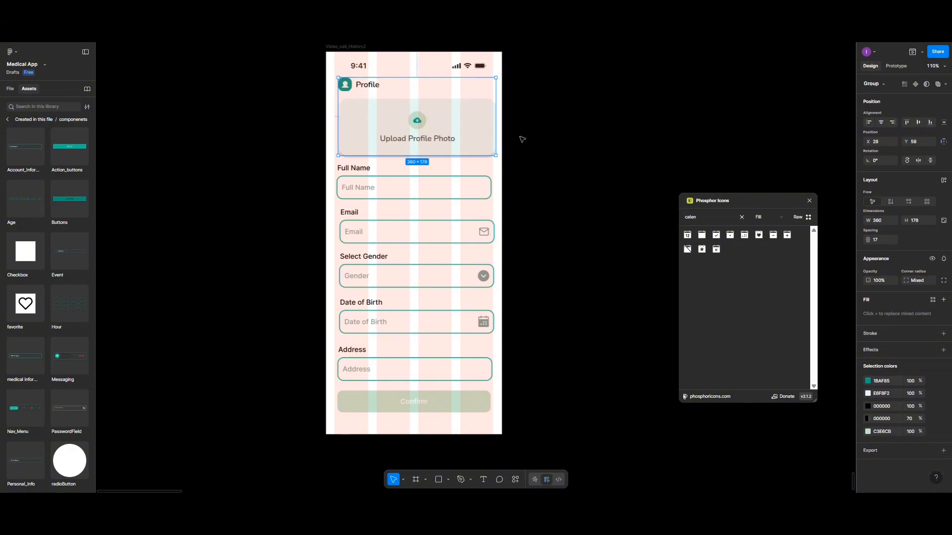
click(880, 124)
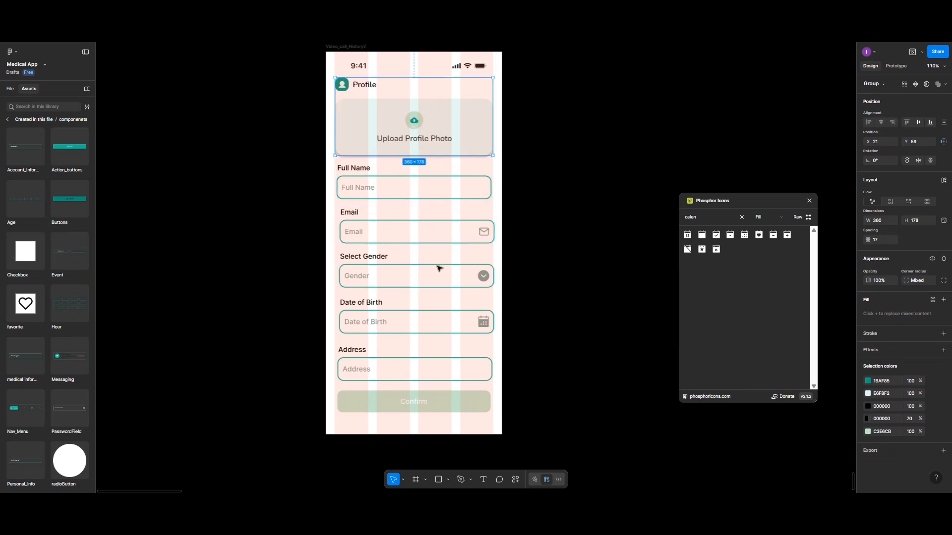
scroll(441, 269, up, 1)
scroll(440, 269, down, 1)
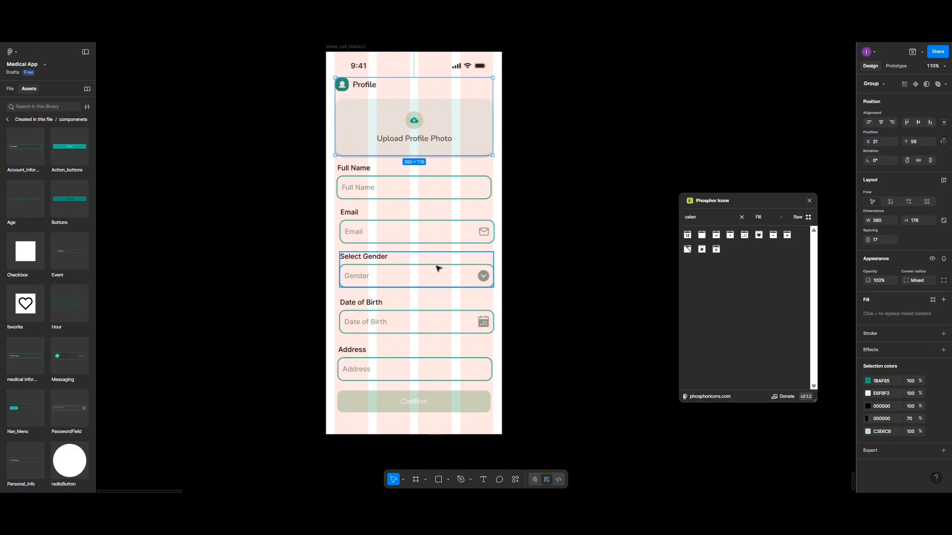
scroll(439, 268, up, 2)
Rename the phone screen frame to 'User_Profile'
click(343, 126)
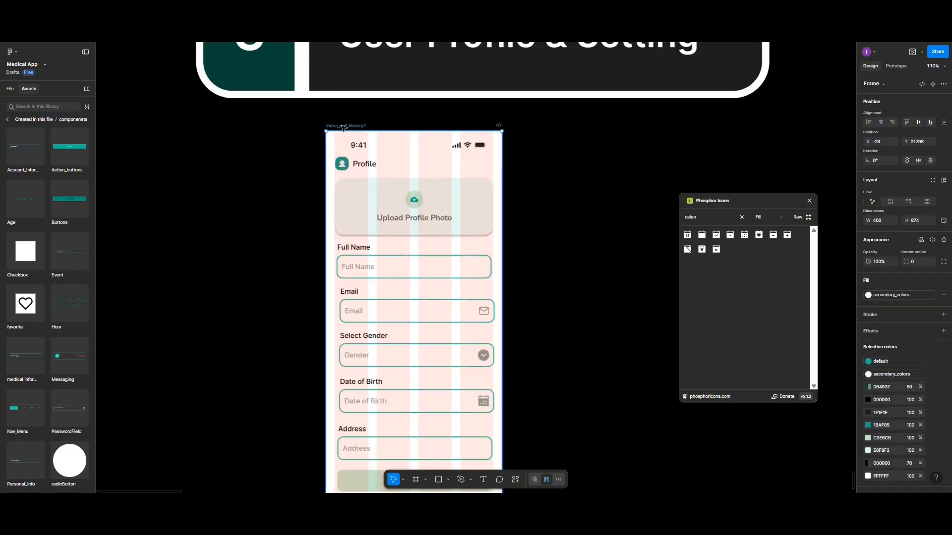
double_click(345, 126)
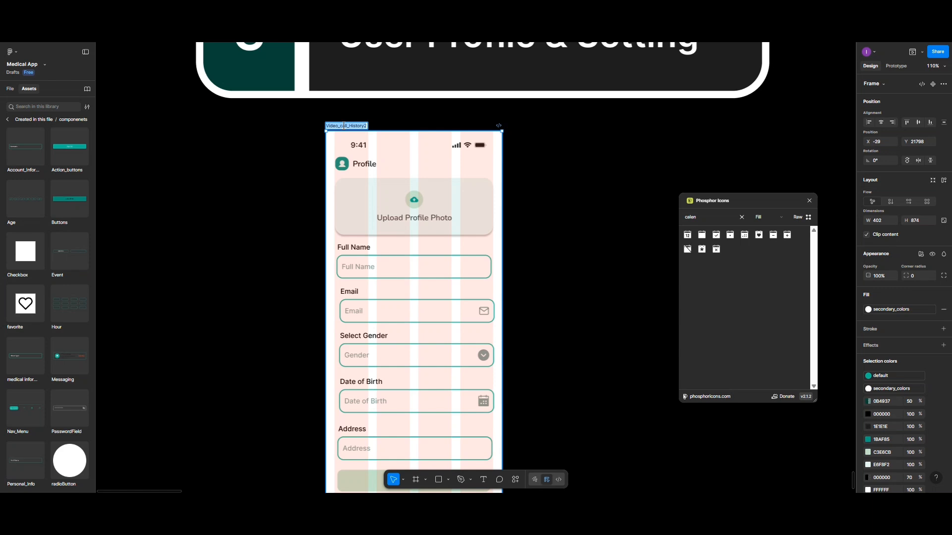
text(Profil)
key(BackSpace)
key(BackSpace)
key(BackSpace)
text(User_Profile)
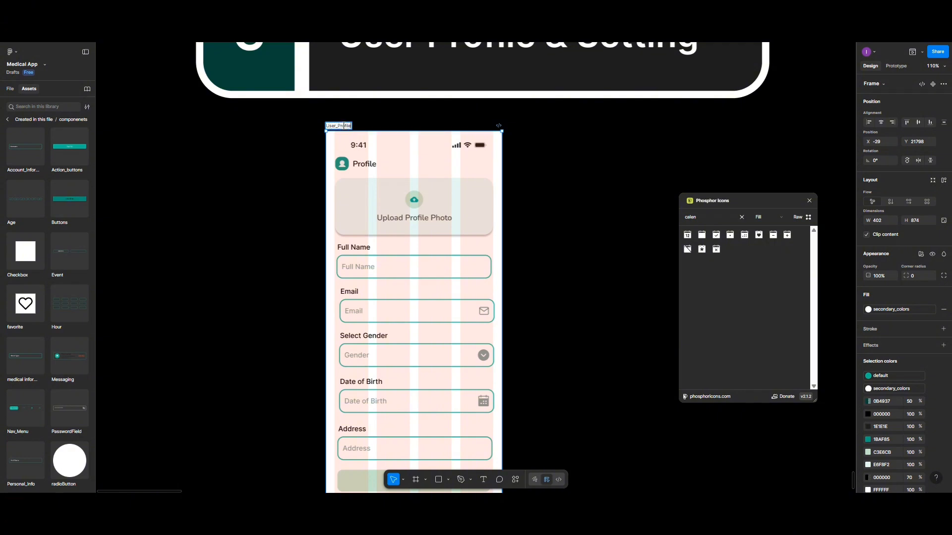
key(Return)
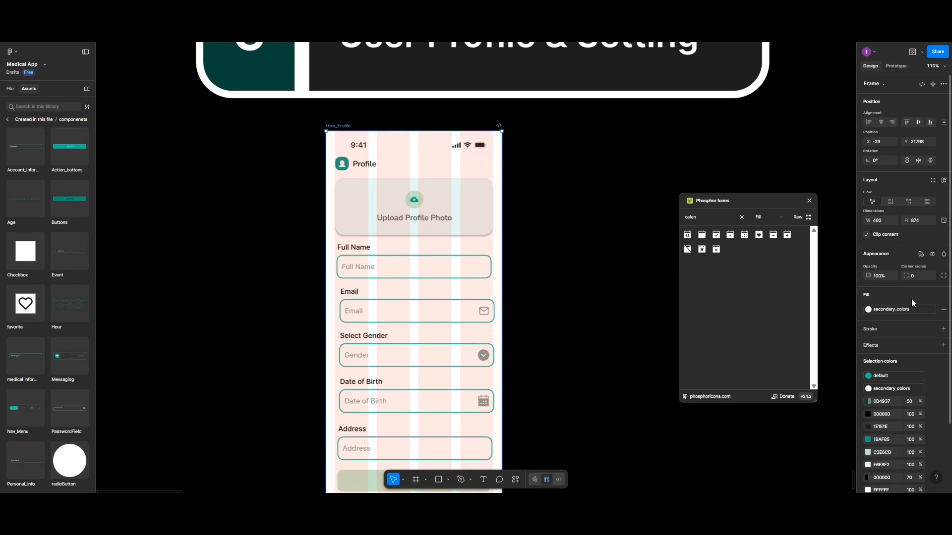
Set the User_Profile frame height to 950
scroll(911, 300, down, 2)
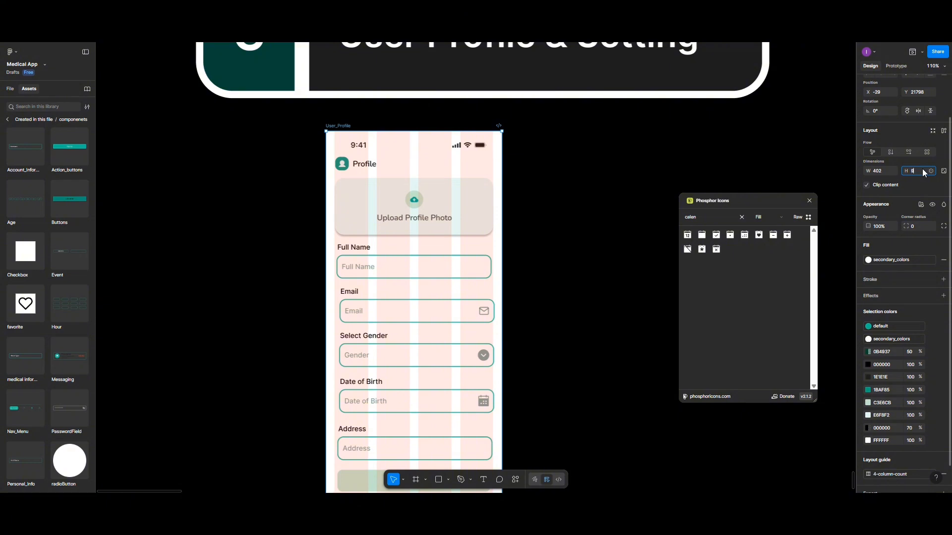
key(Return)
scroll(431, 229, down, 3)
scroll(451, 312, up, 1)
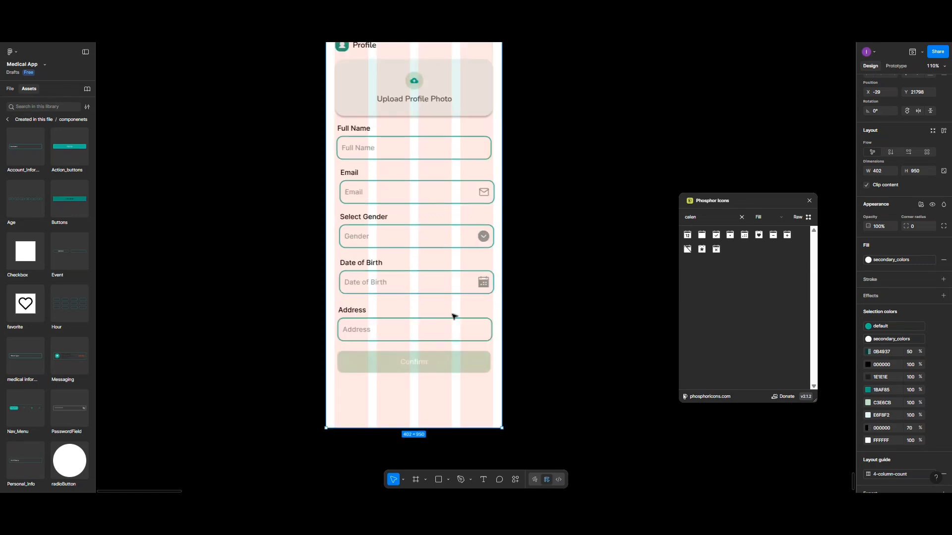
scroll(405, 283, up, 1)
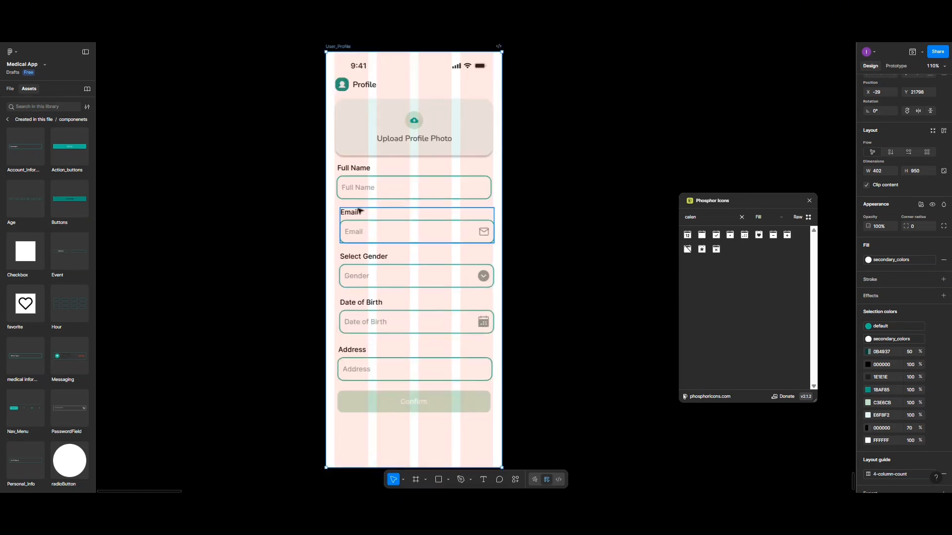
Select the Full Name, Email, Select Gender, Date of Birth and Address field groups
click(355, 195)
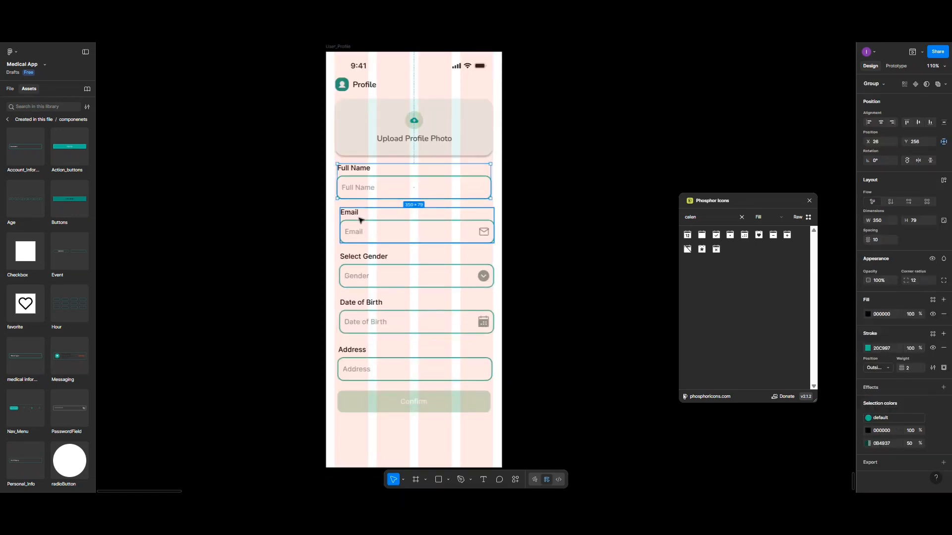
shift+click(361, 233)
shift+click(374, 271)
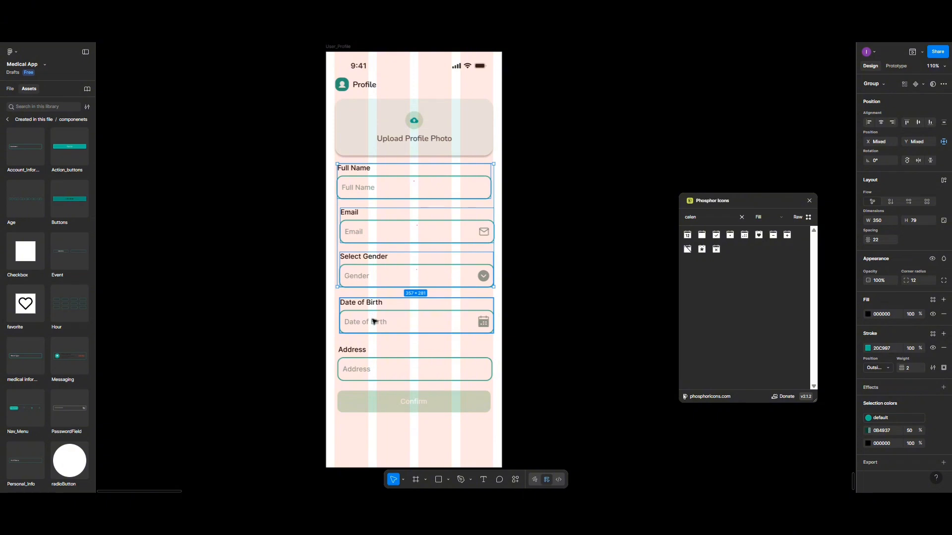
shift+click(375, 322)
shift+click(373, 375)
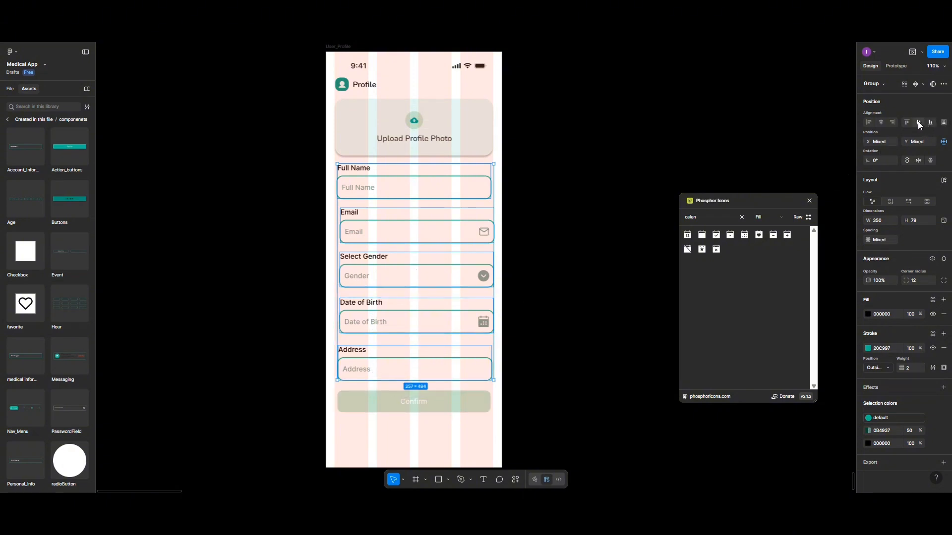
Centre-align the five fields, distribute them 30 apart, and centre the form group horizontally
click(882, 121)
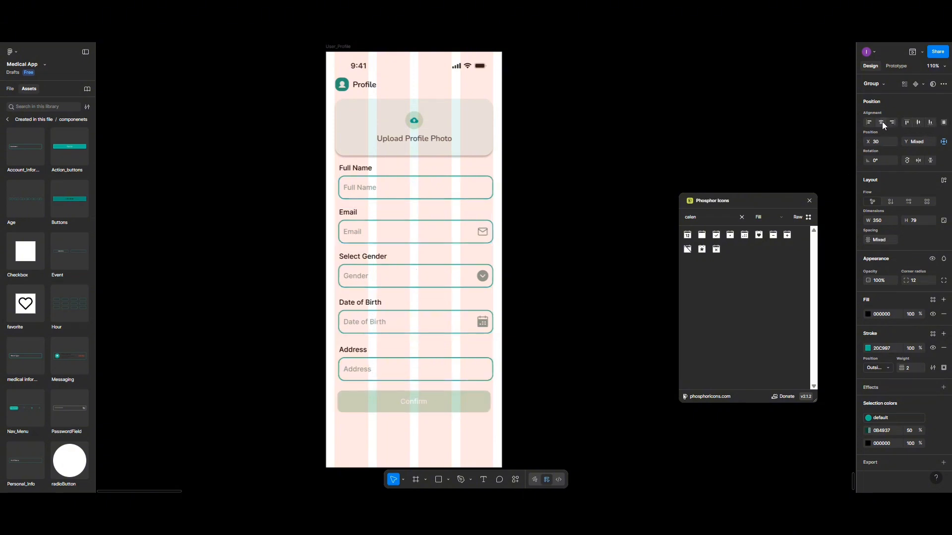
click(944, 122)
click(883, 146)
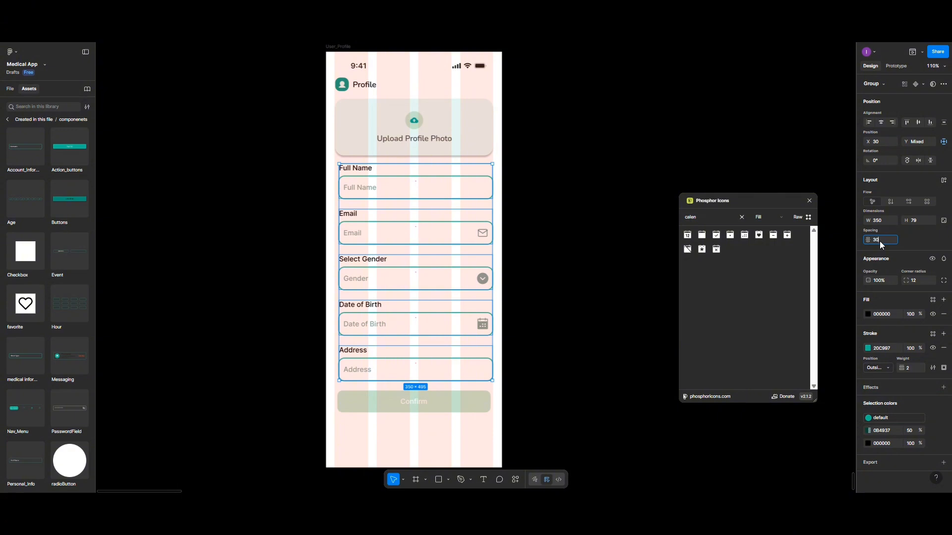
key(Return)
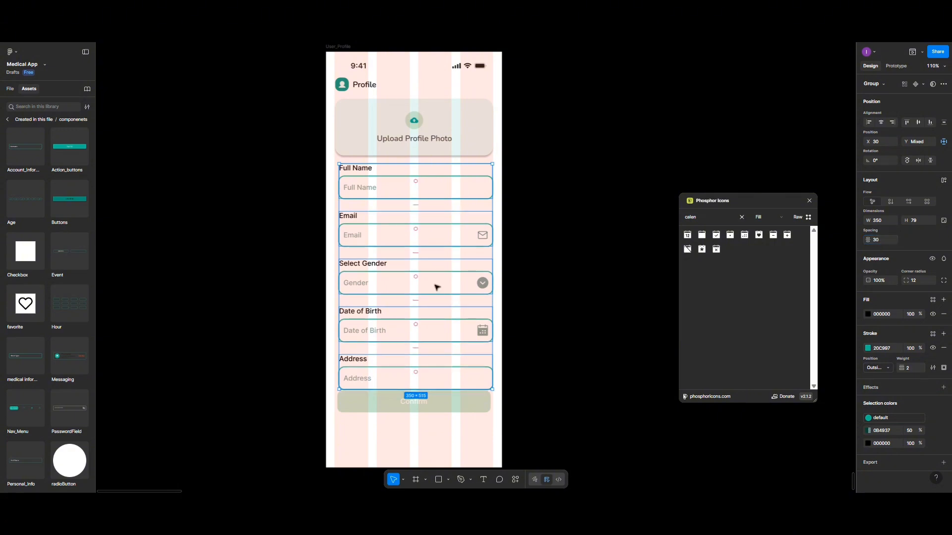
key(Escape)
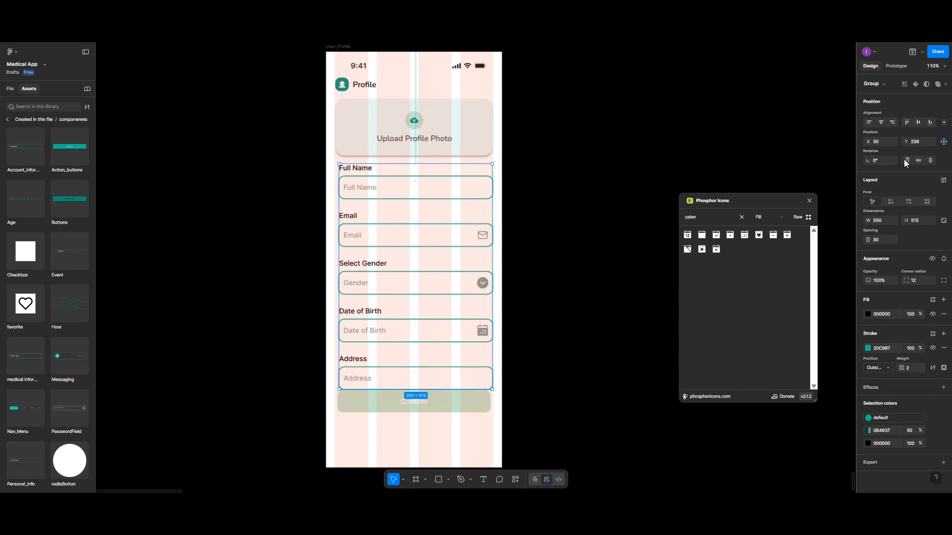
click(880, 123)
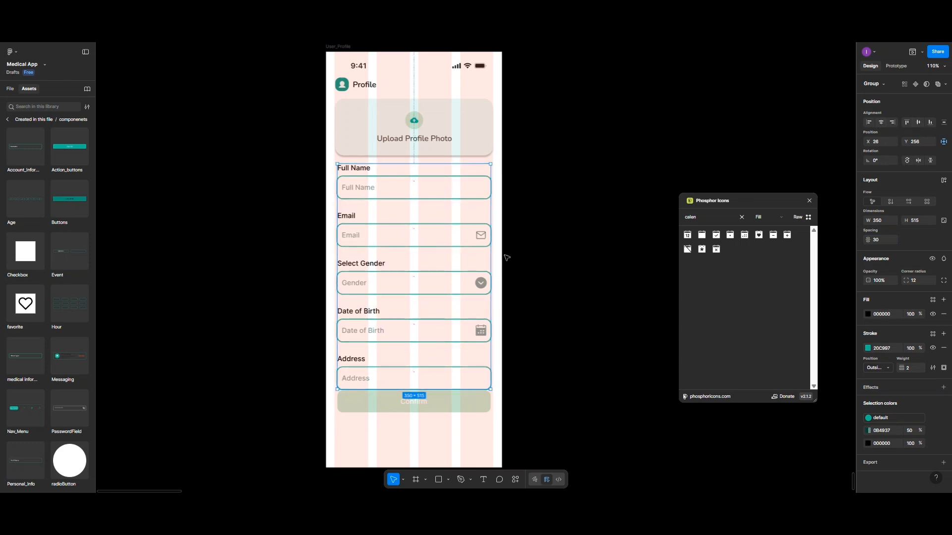
Move the Confirm button below the form, centre-aligned with a 35 gap above it
scroll(475, 273, down, 2)
click(438, 361)
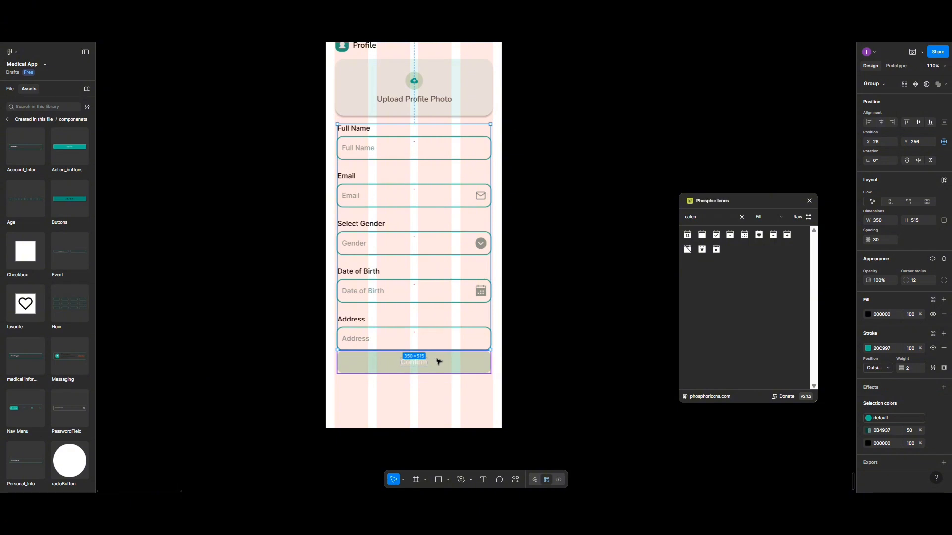
drag(438, 362, 436, 378)
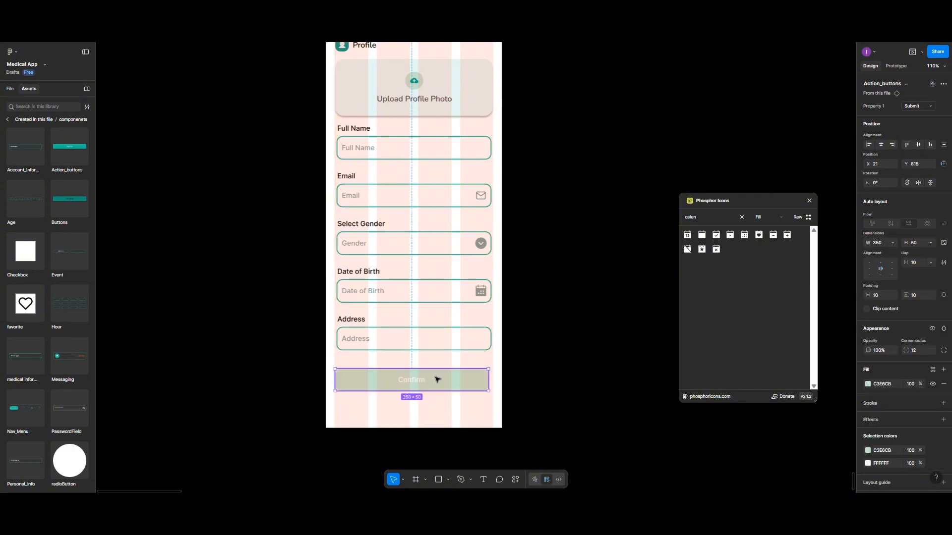
shift+click(418, 346)
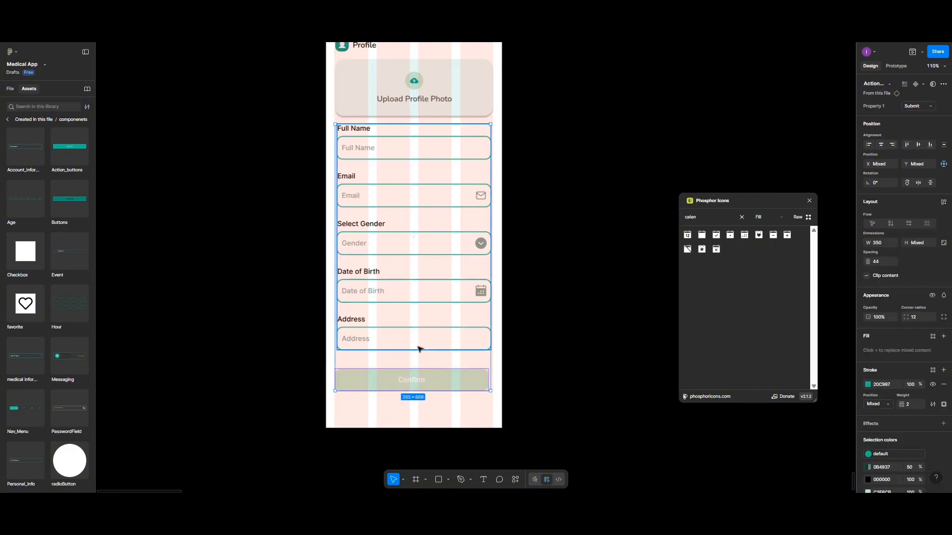
click(881, 145)
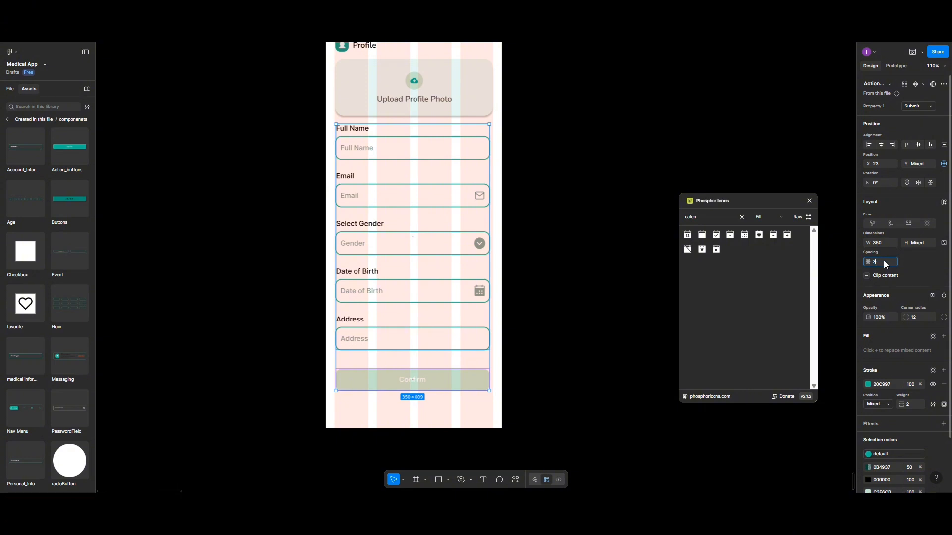
key(Return)
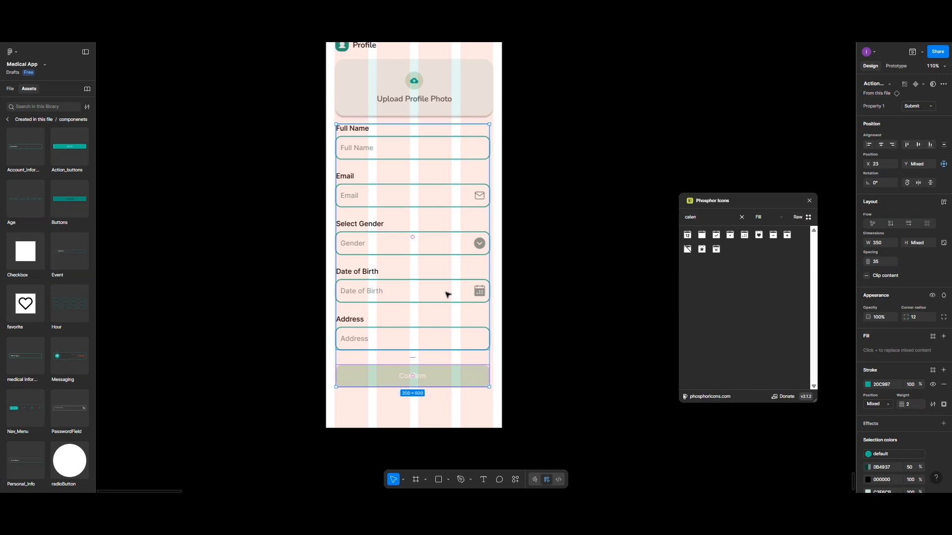
Group the form fields with Confirm and centre the group horizontally in the frame
key(ctrl+g)
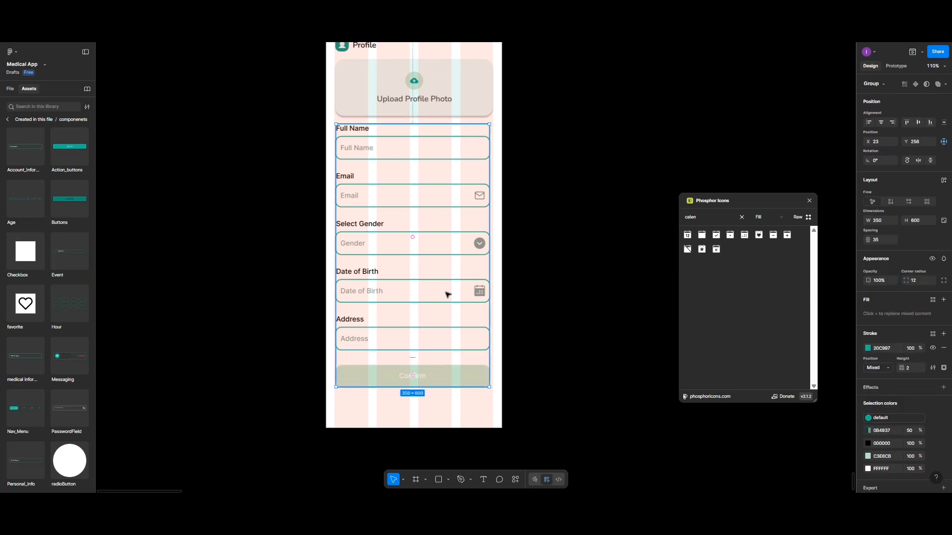
click(881, 123)
click(522, 172)
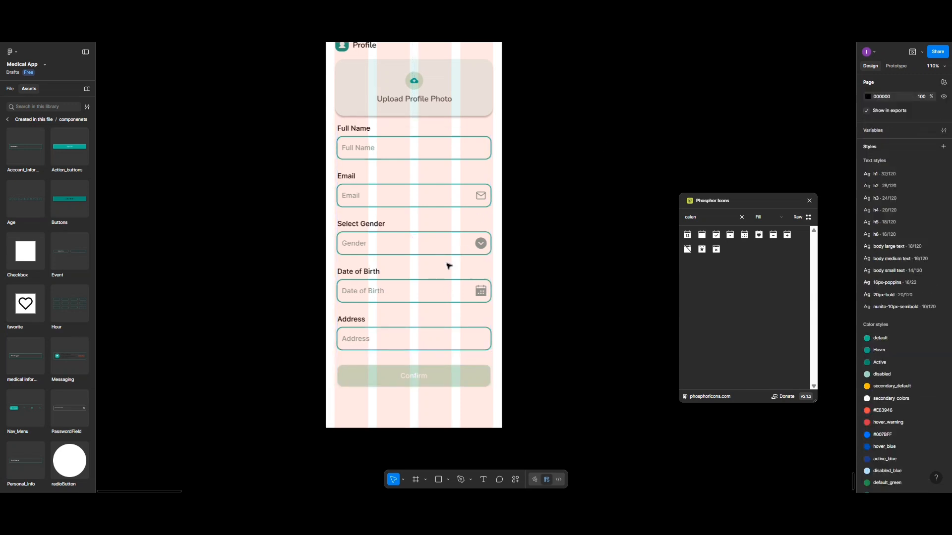
scroll(448, 266, up, 3)
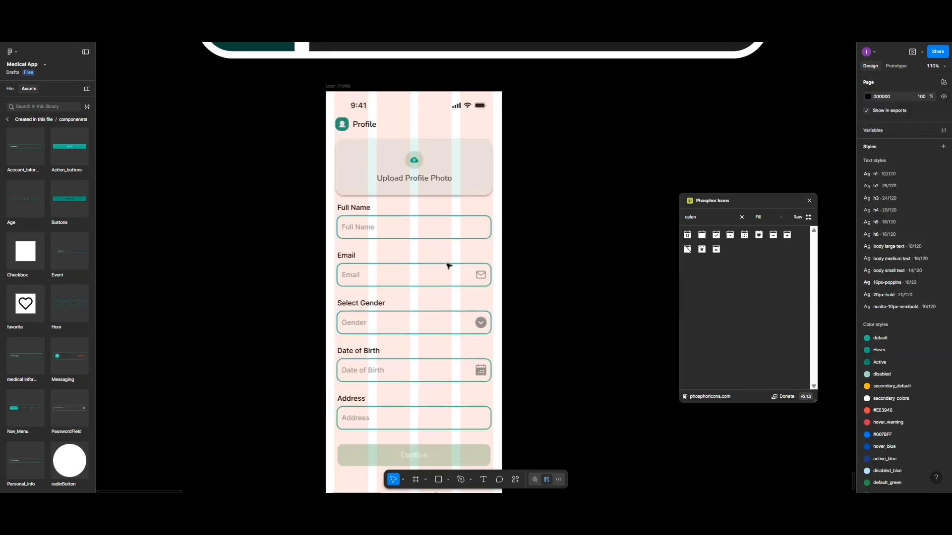
Preview User_Profile as a prototype, scroll through it, then close it and the Phosphor Icons panel
click(340, 87)
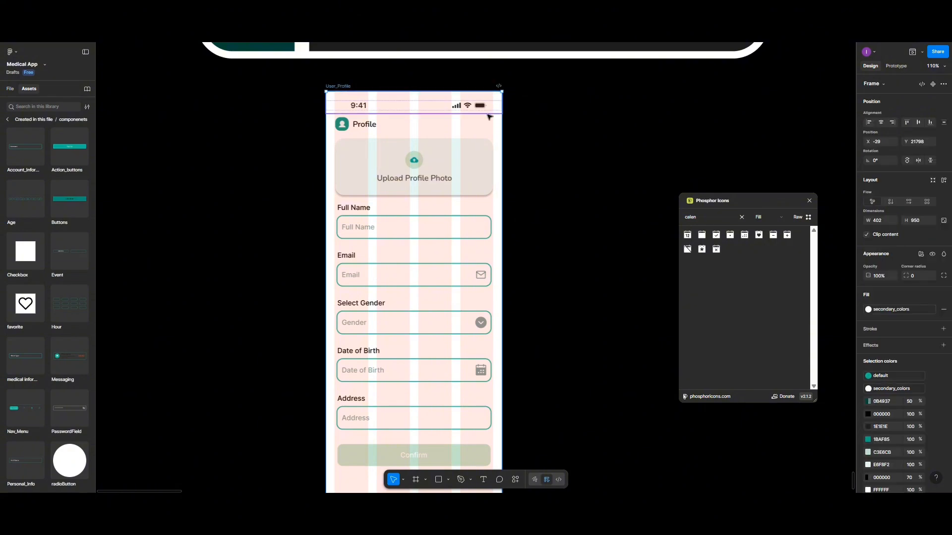
click(913, 51)
scroll(495, 263, down, 2)
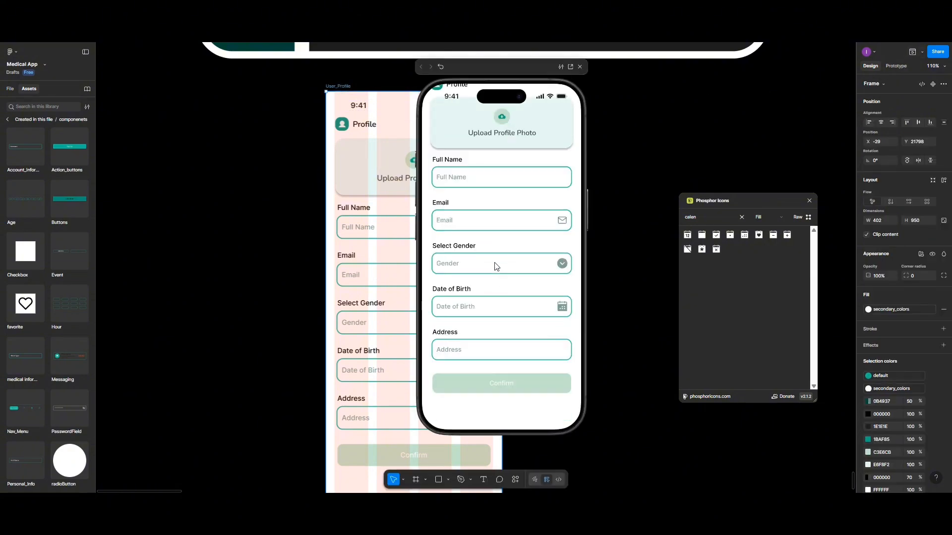
scroll(496, 267, down, 2)
scroll(496, 267, down, 2)
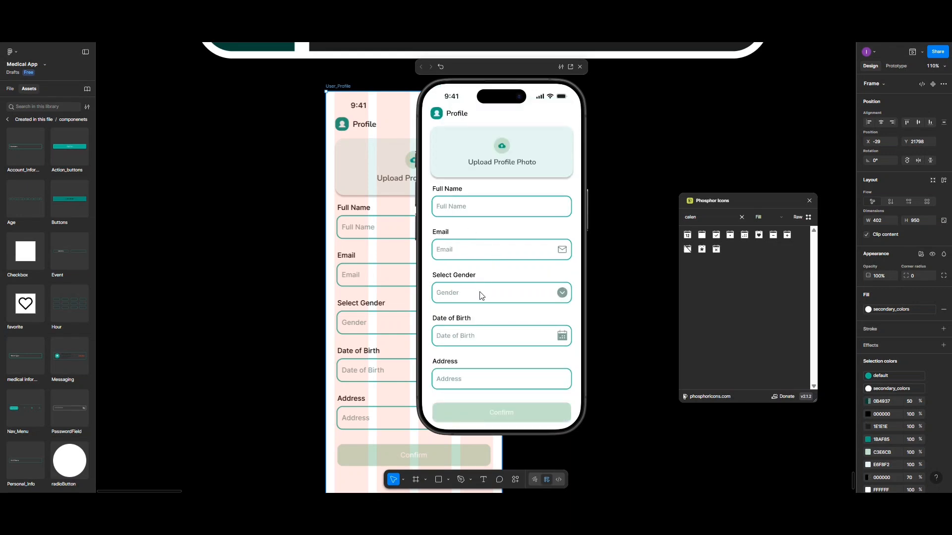
scroll(506, 279, down, 2)
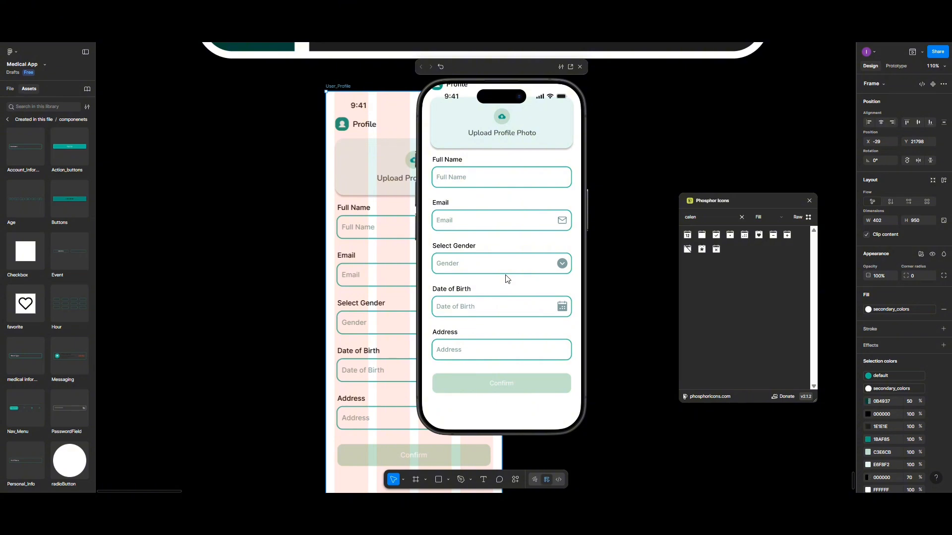
scroll(505, 276, up, 2)
scroll(506, 276, down, 2)
scroll(529, 160, up, 2)
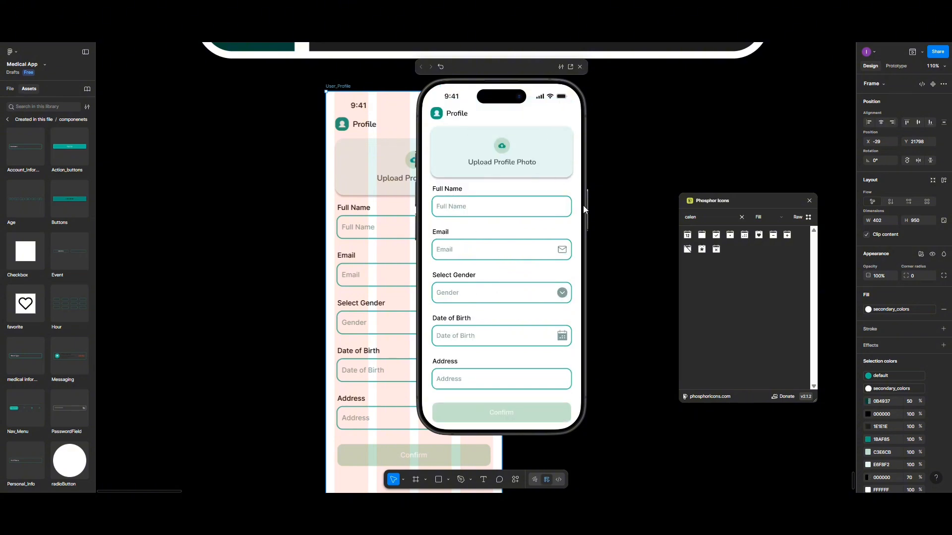
click(579, 66)
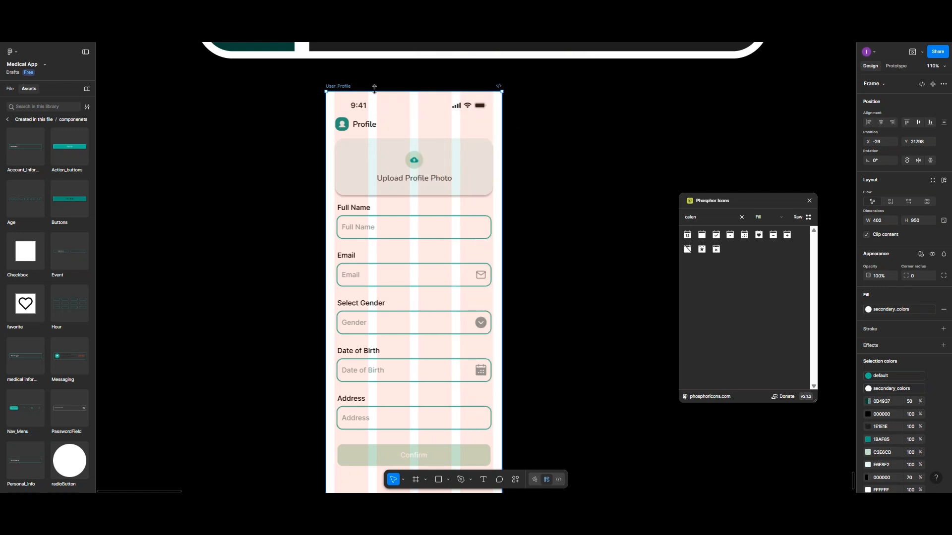
click(809, 201)
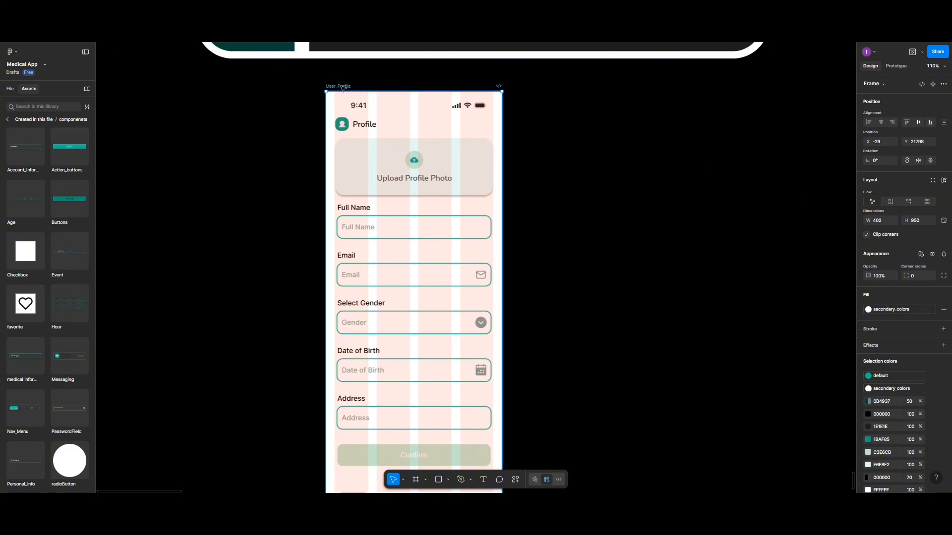
Alt-drag a 402×950 copy of the User_Profile frame to the right of the original
drag(341, 87, 561, 86)
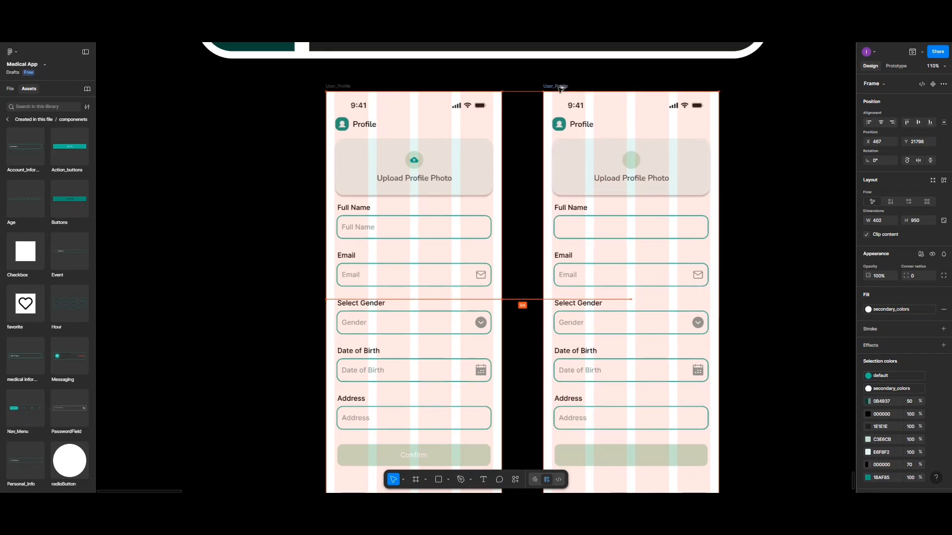
scroll(541, 163, down, 2)
scroll(544, 164, left, 2)
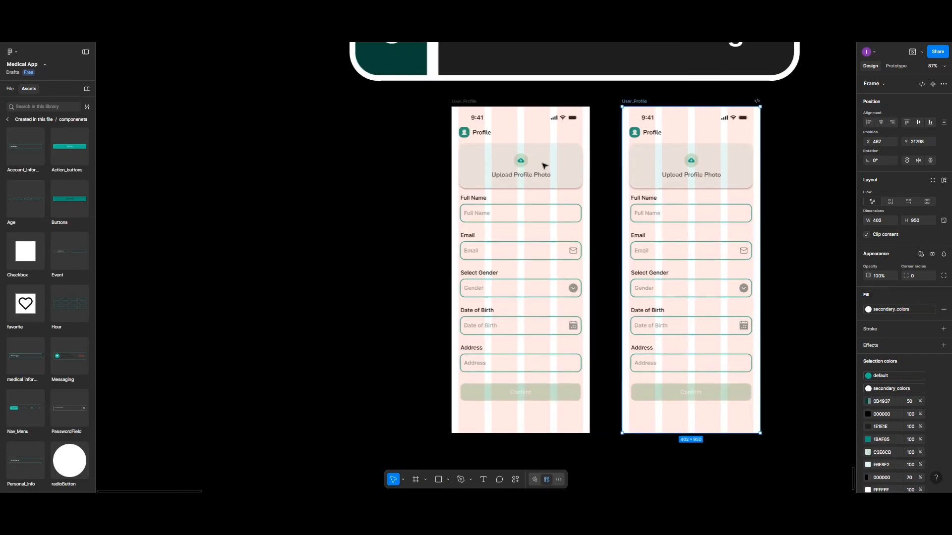
scroll(544, 164, right, 5)
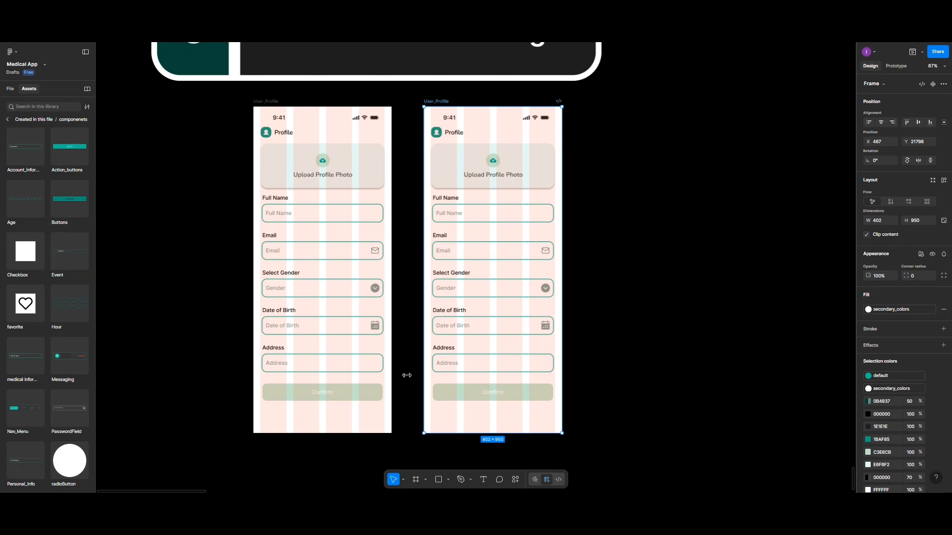
scroll(504, 365, up, 2)
scroll(504, 364, up, 5)
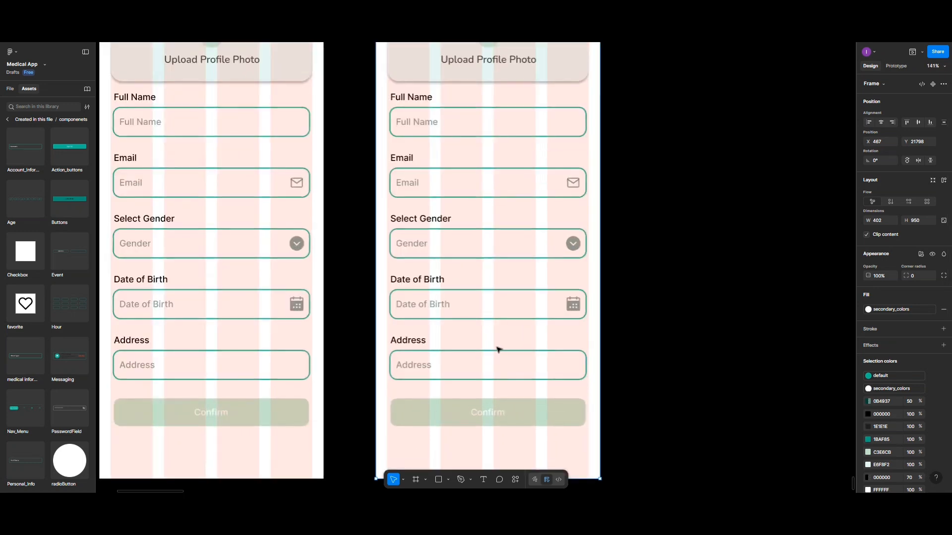
scroll(498, 350, down, 5)
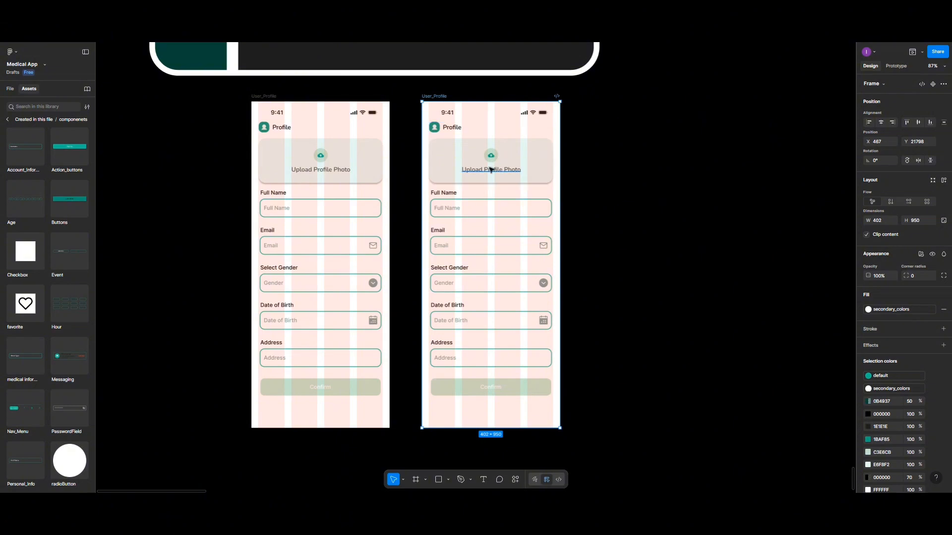
scroll(490, 169, up, 5)
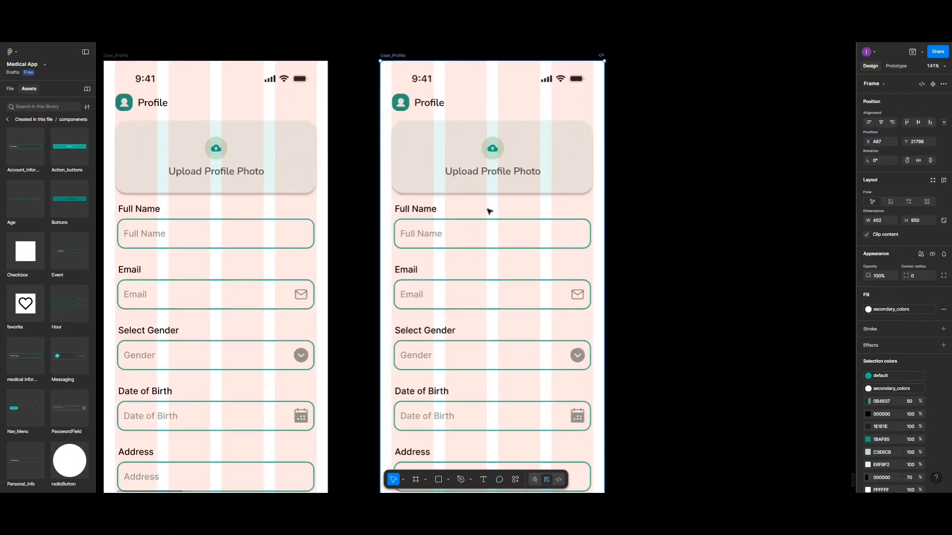
Ungroup the Profile heading and upload card in the copied screen
click(490, 155)
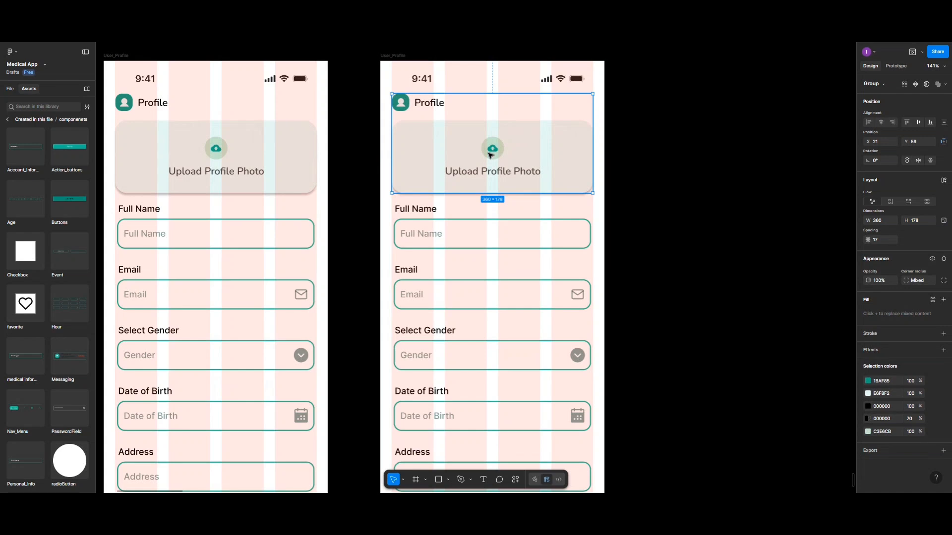
right_click(490, 155)
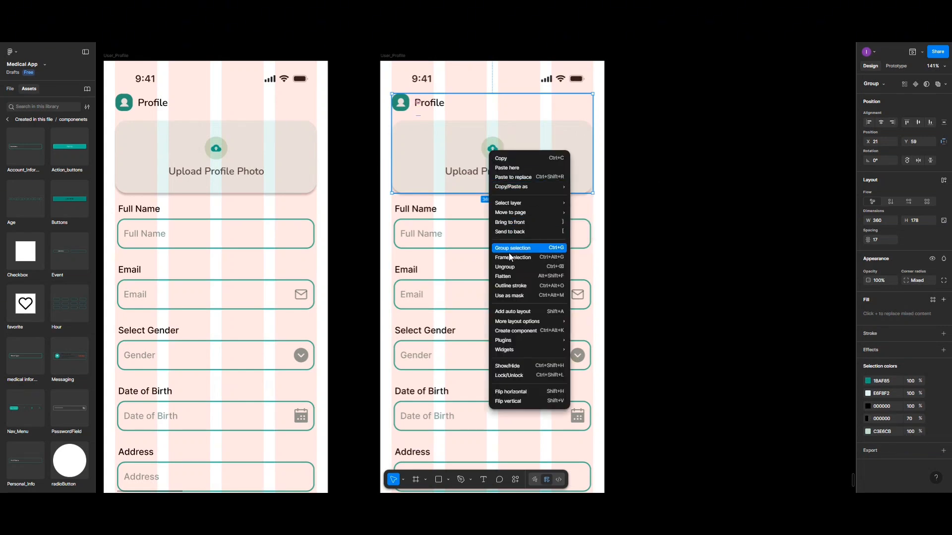
click(506, 267)
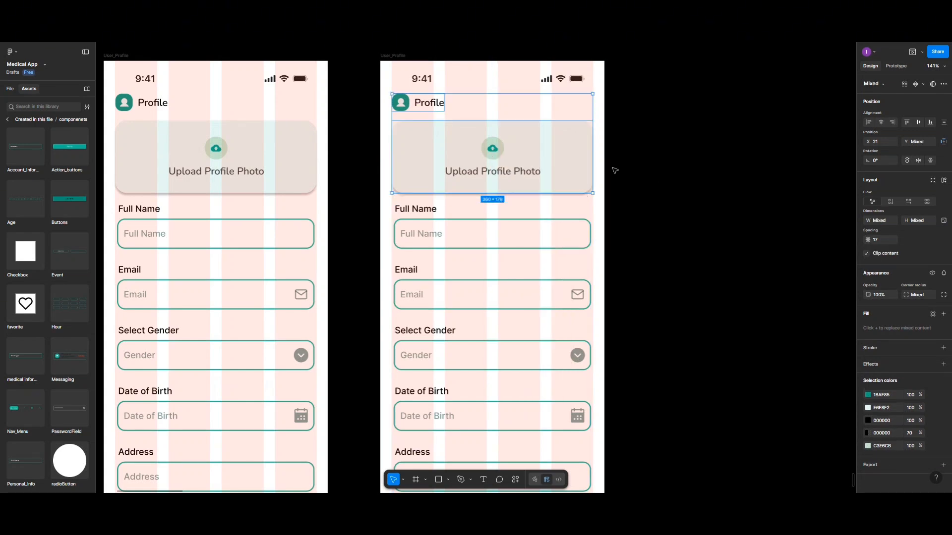
click(628, 157)
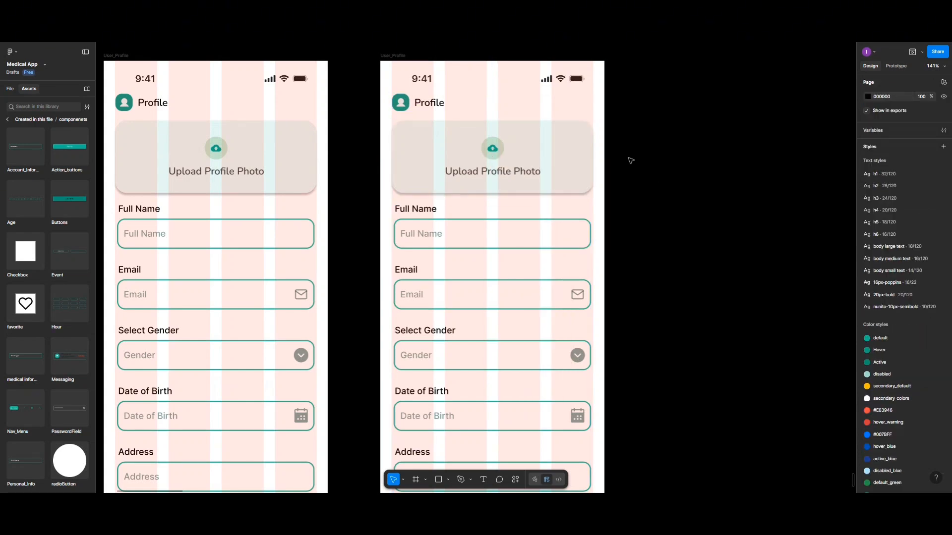
Delete the cloud upload icon, leaving the empty circle selected
double_click(492, 151)
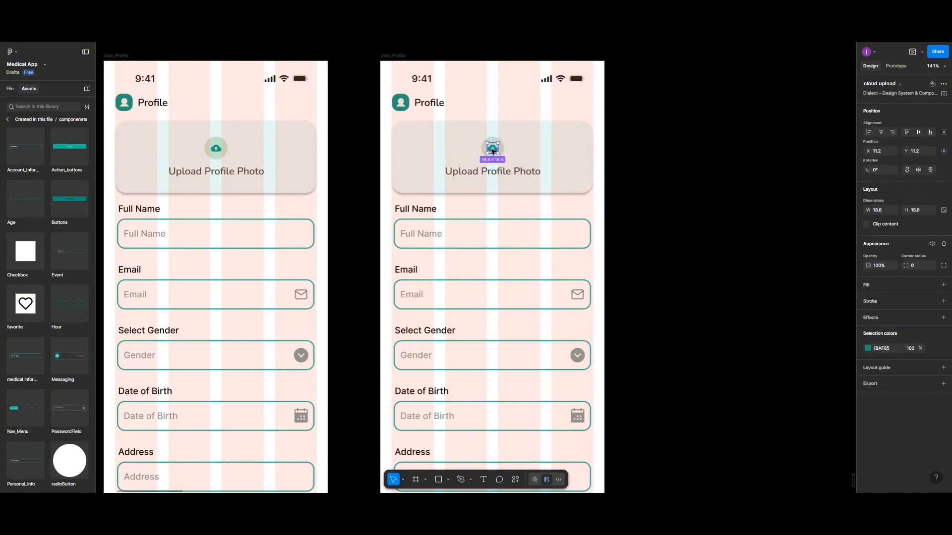
key(Delete)
double_click(493, 152)
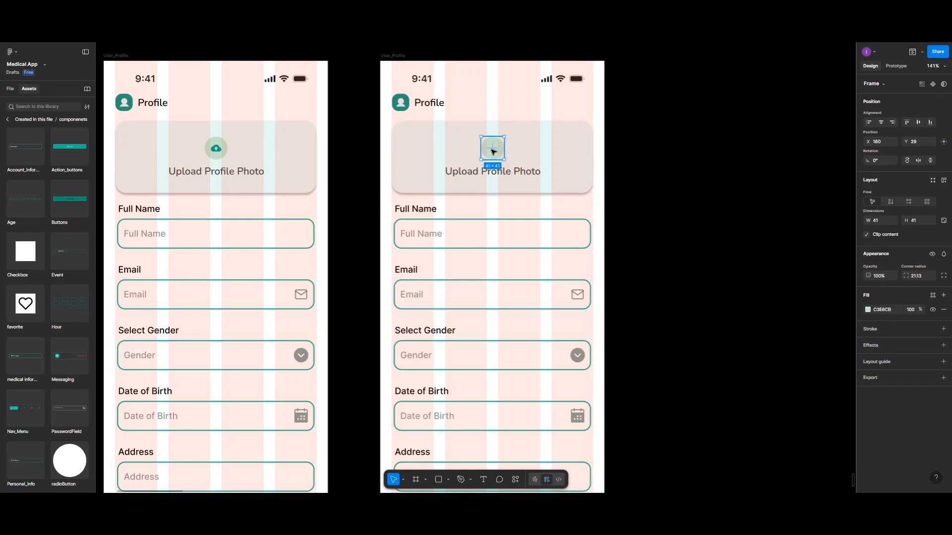
Run the Image Palette plugin from Saved plugins on the empty upload circle
right_click(494, 152)
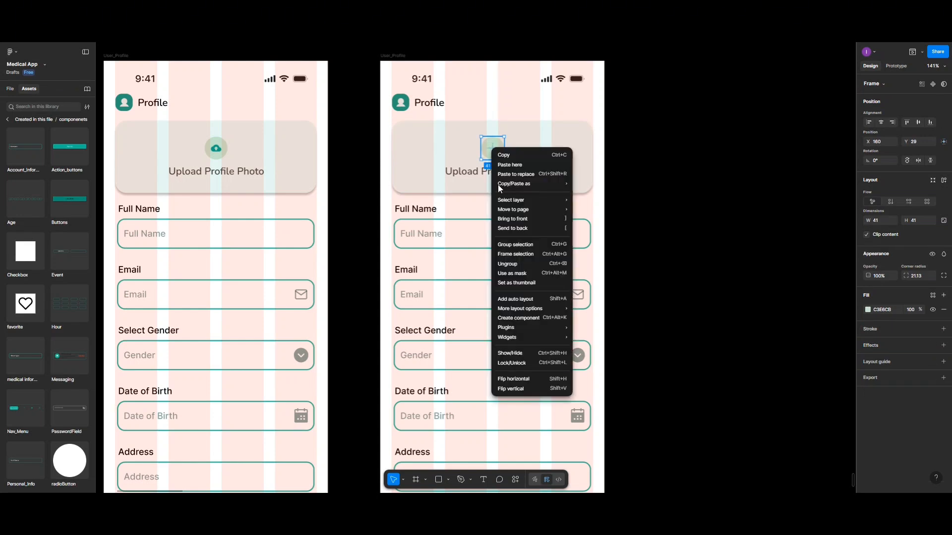
mouse_move(508, 328)
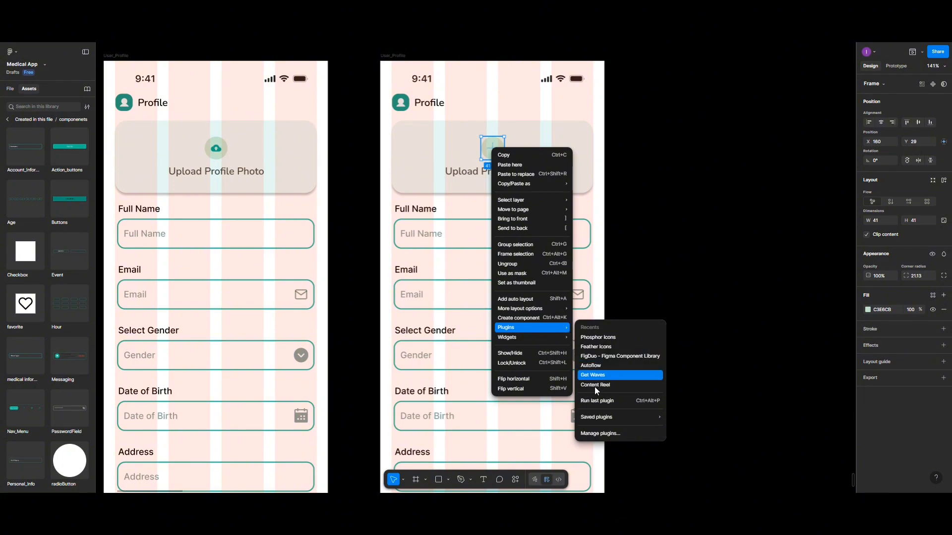
mouse_move(598, 420)
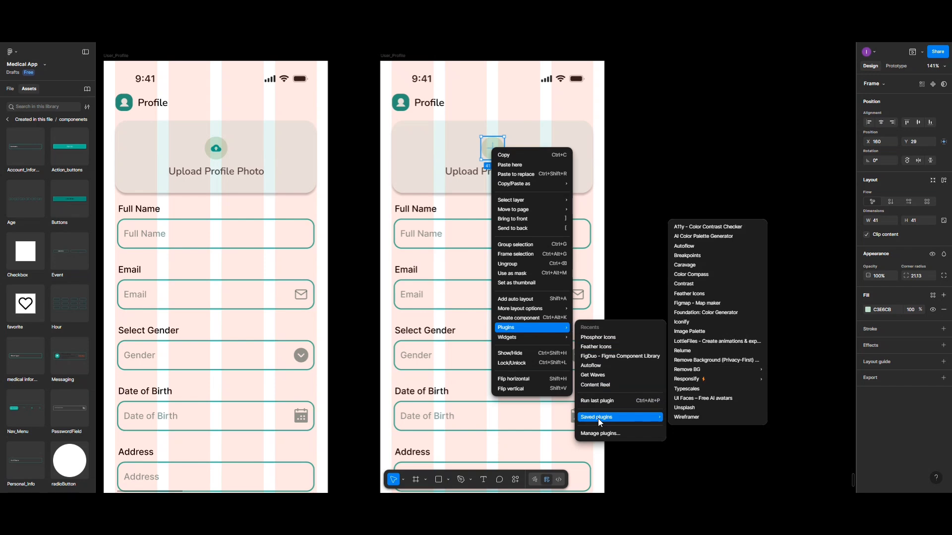
click(686, 331)
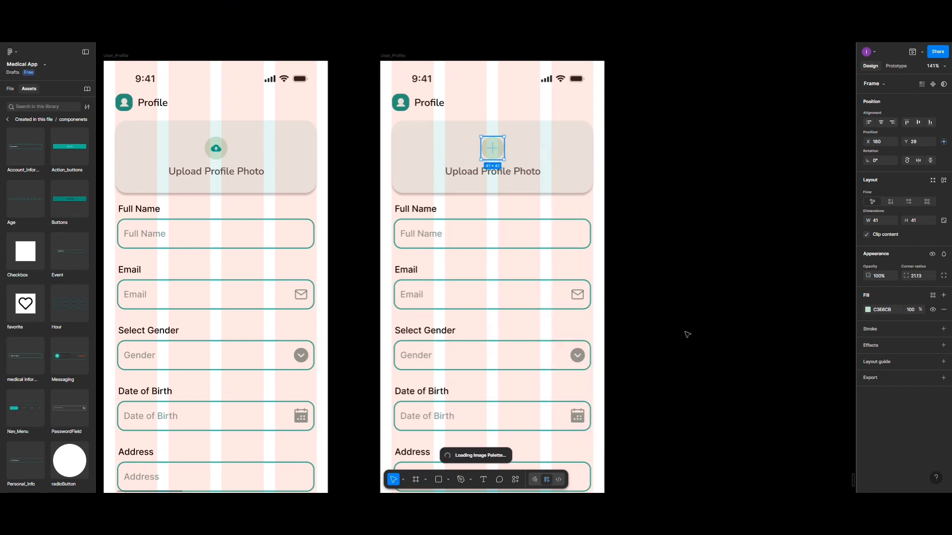
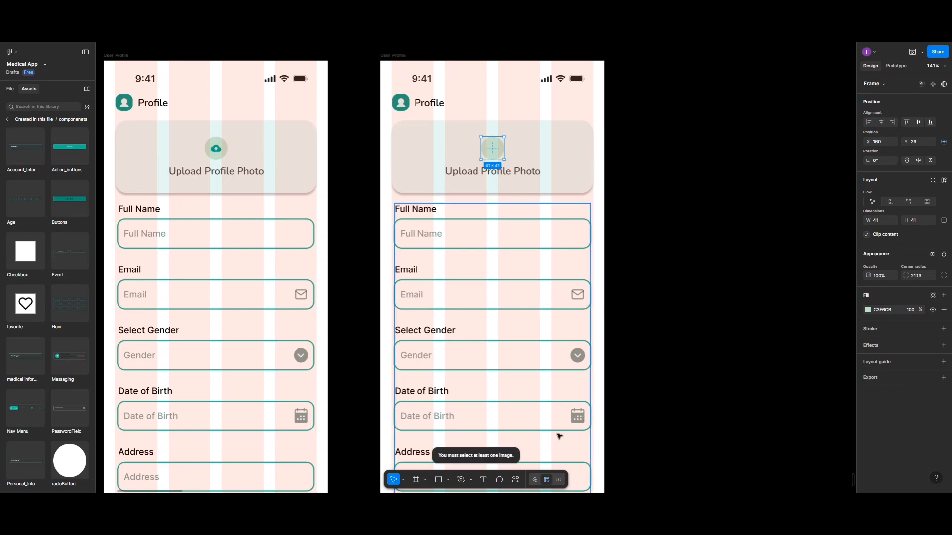
Launch the UI Faces – Free AI avatars plugin from Saved plugins via the canvas context menu
right_click(645, 326)
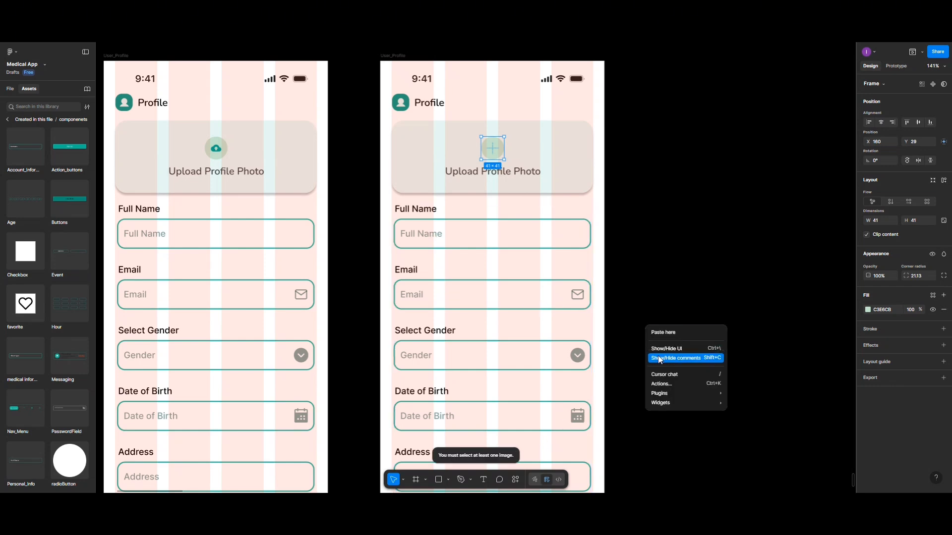
mouse_move(663, 391)
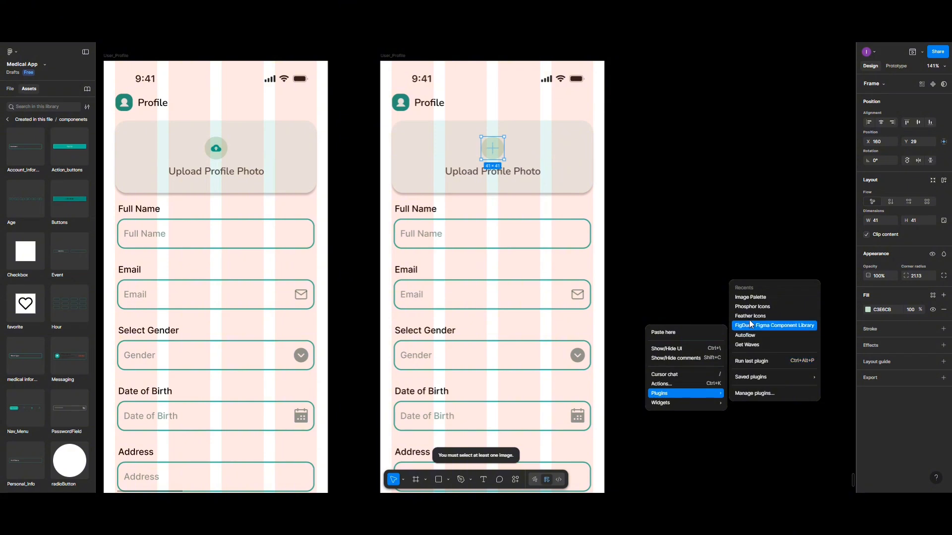
mouse_move(749, 378)
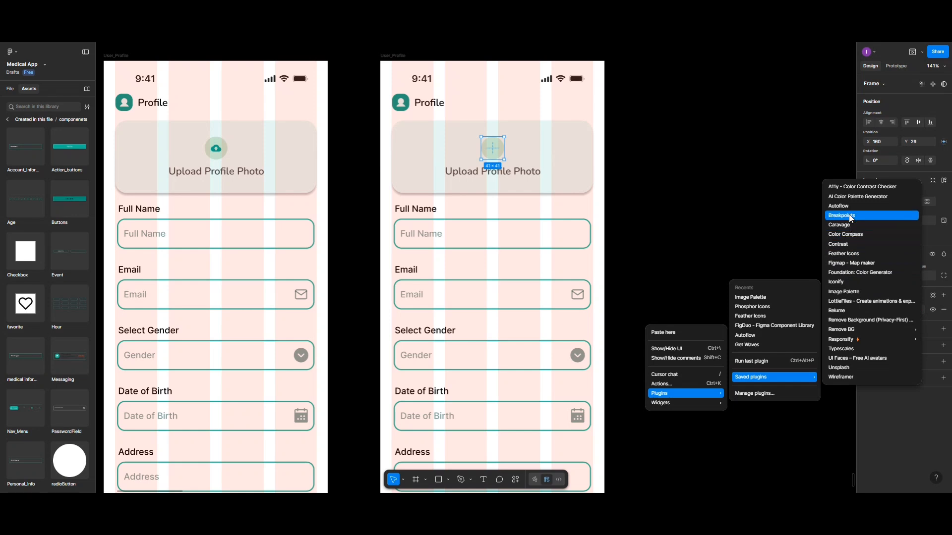
mouse_move(848, 341)
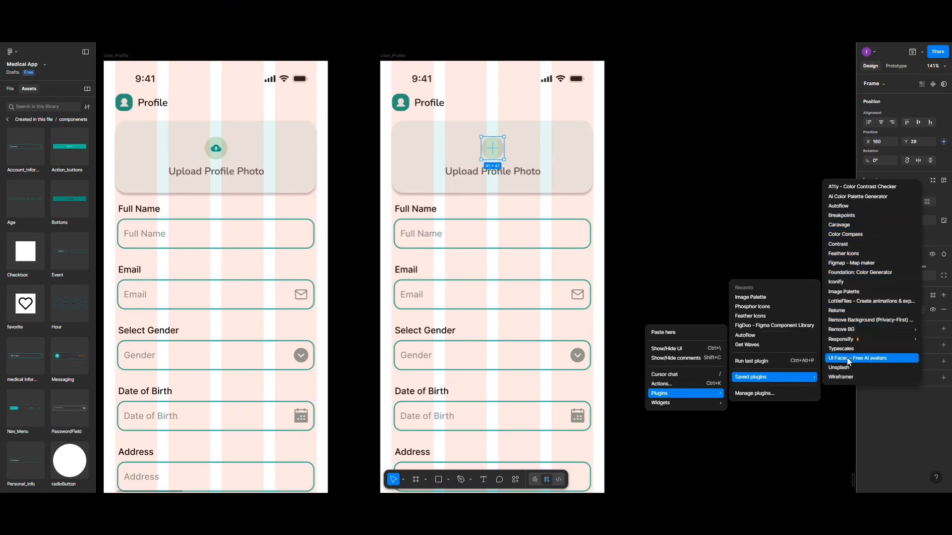
click(849, 359)
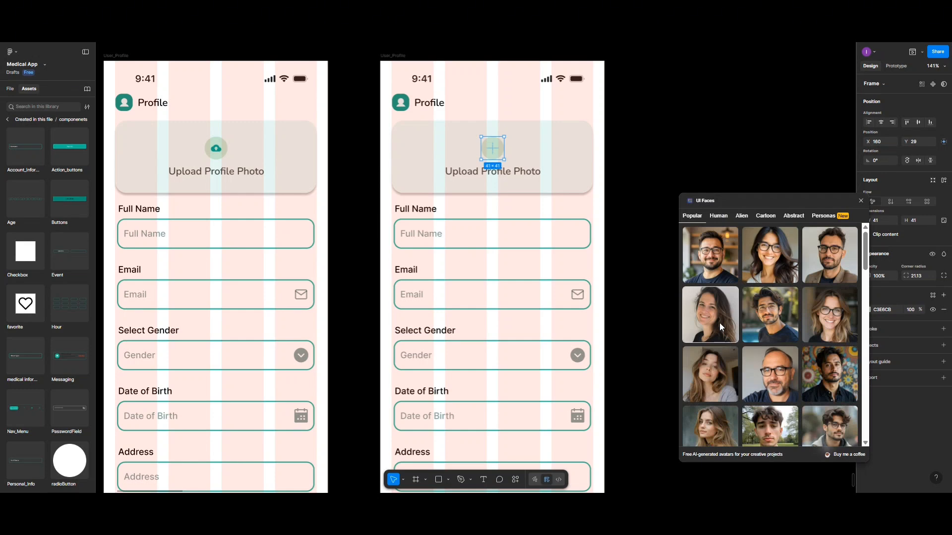
Apply a smiling man's UI Faces avatar as the upload circle's image fill
scroll(719, 323, down, 2)
scroll(720, 326, down, 1)
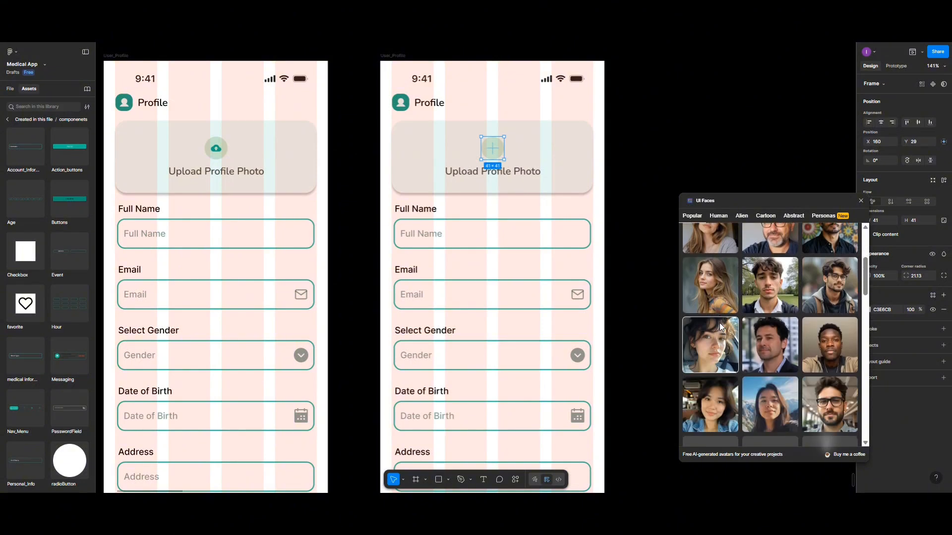
scroll(720, 326, down, 2)
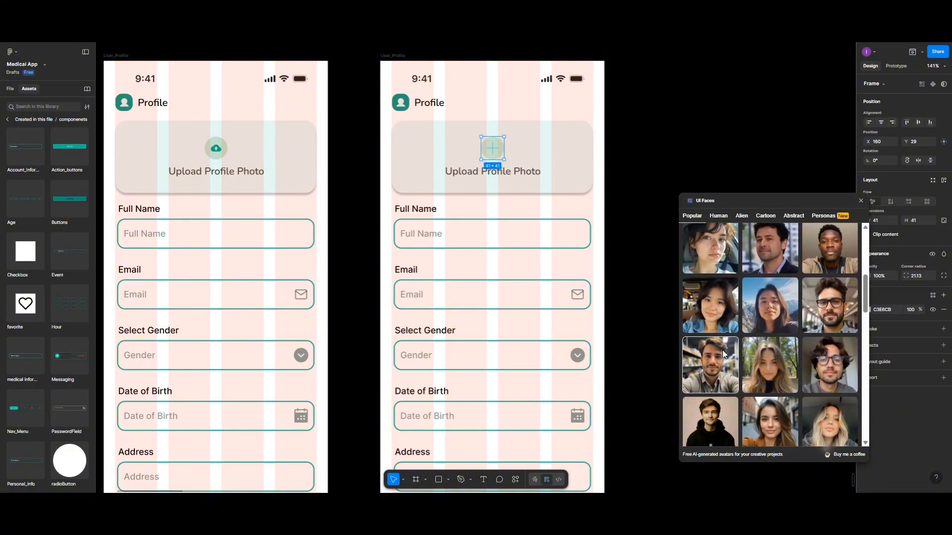
click(722, 359)
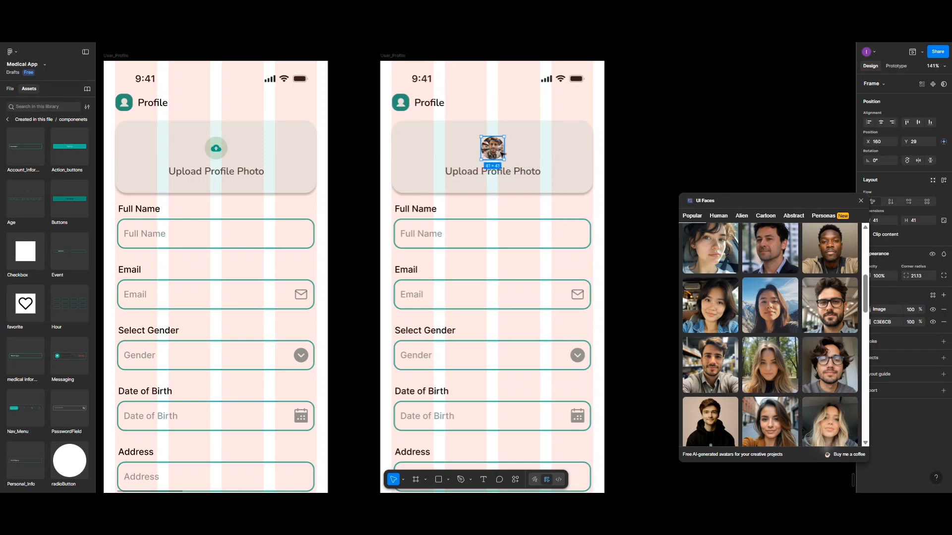
click(818, 250)
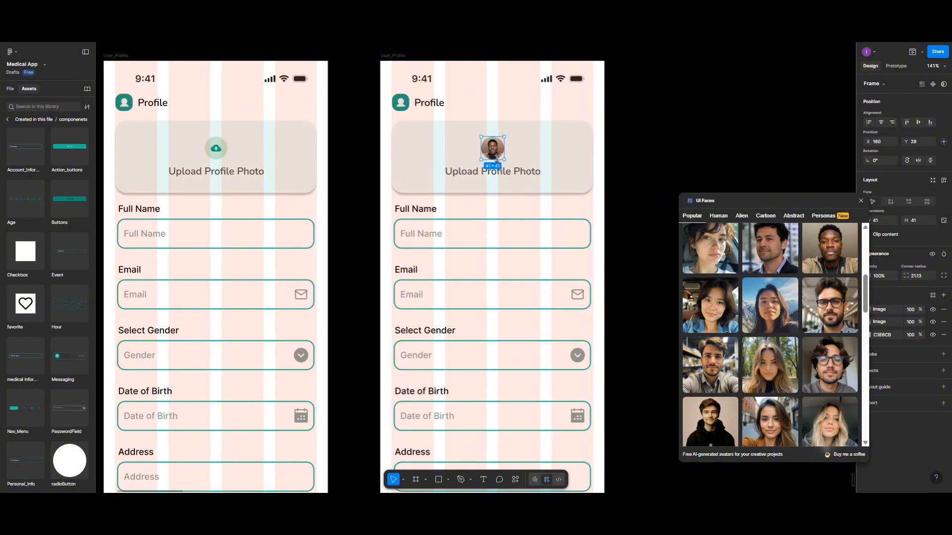
click(518, 177)
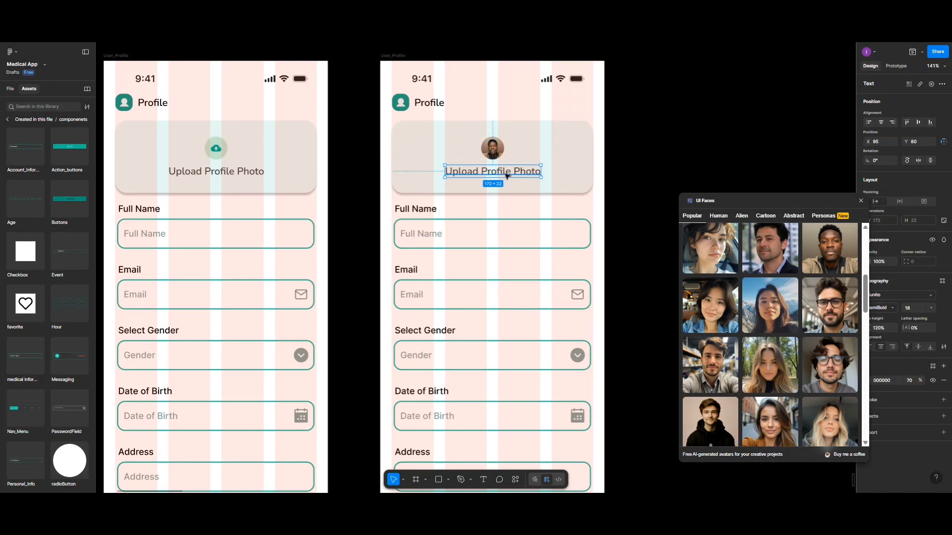
Rename the label to 'Replace Profile Photo' and set the avatar height to 50
double_click(507, 174)
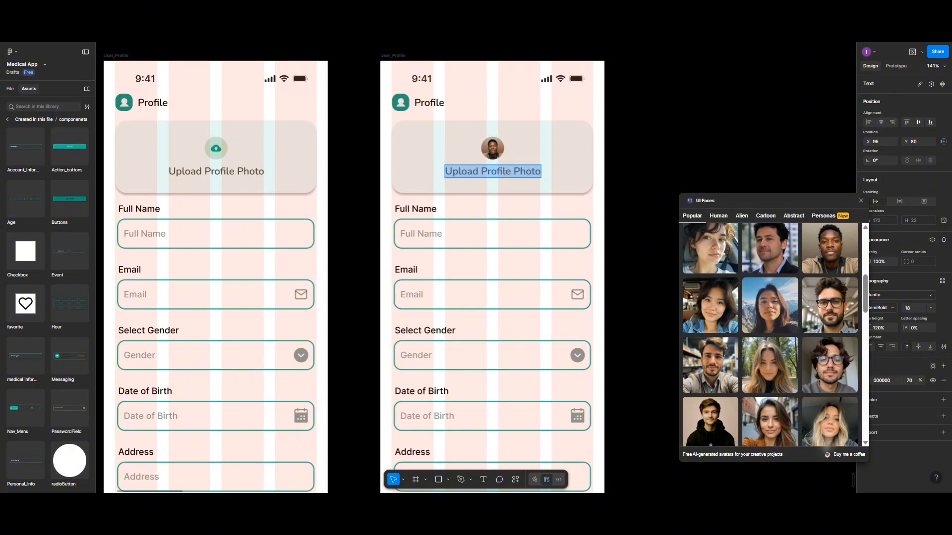
text(Re)
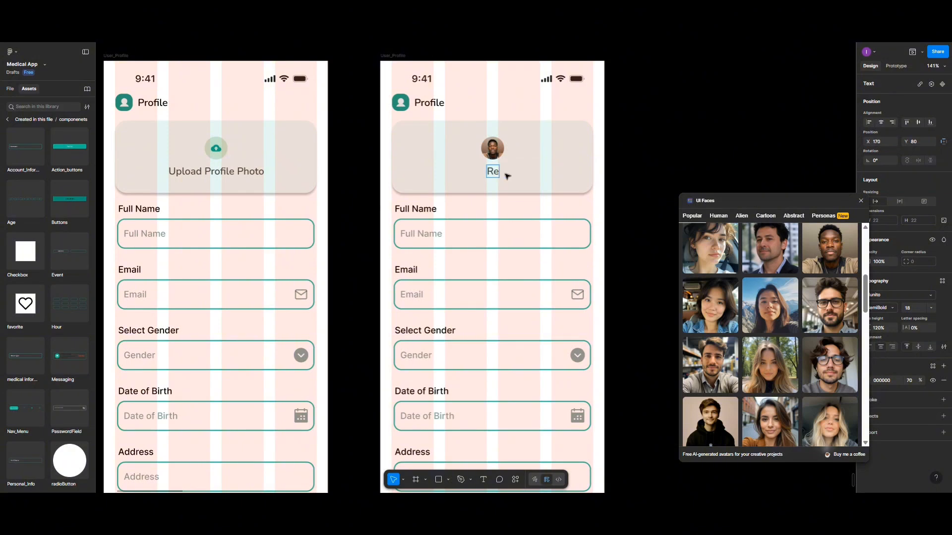
text(place P)
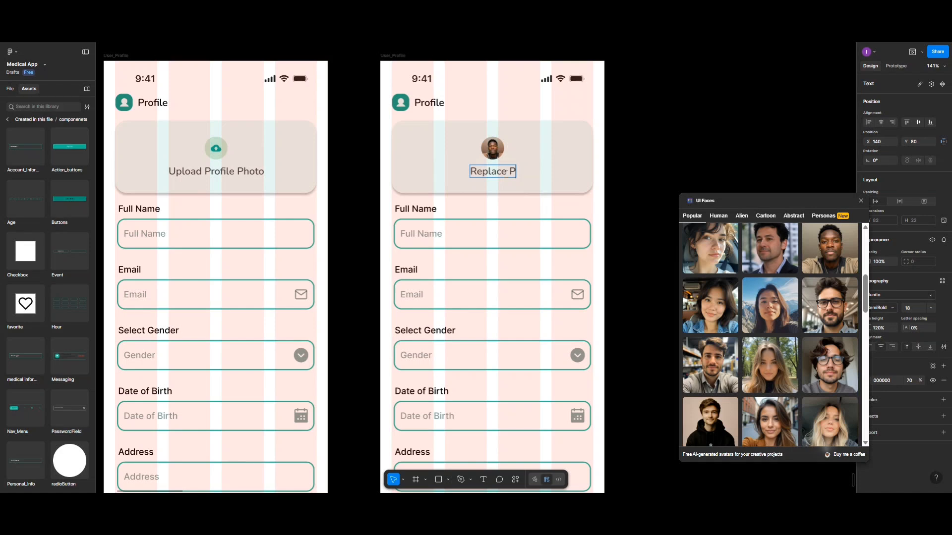
text(rofi)
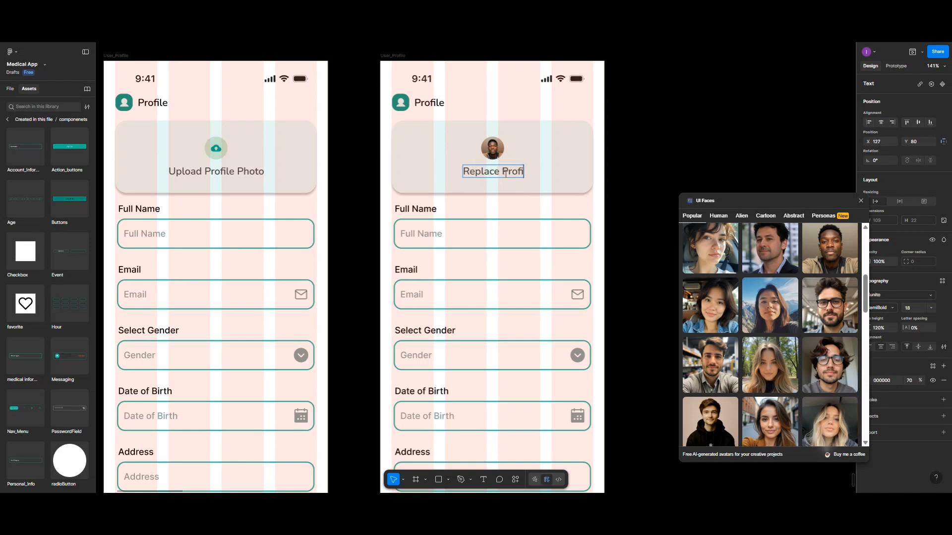
text(le Phot)
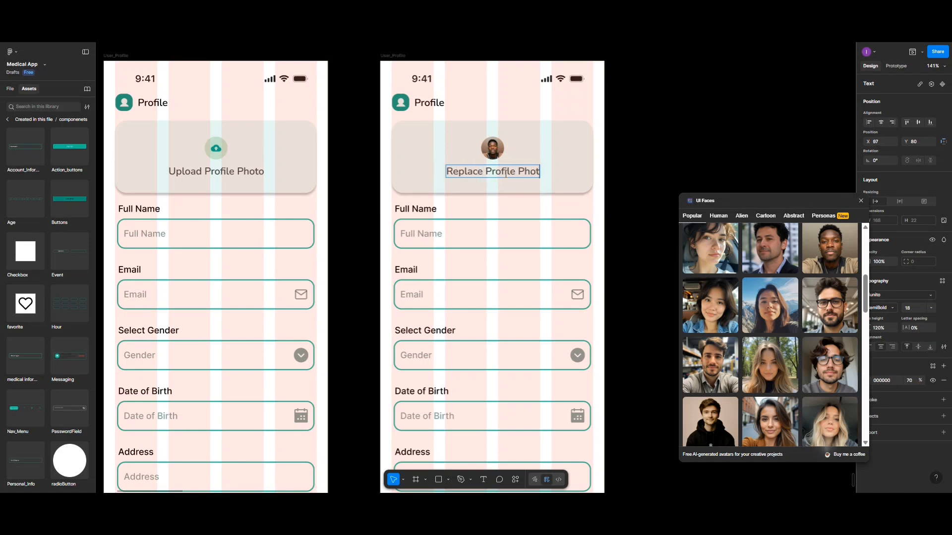
text(o)
key(Escape)
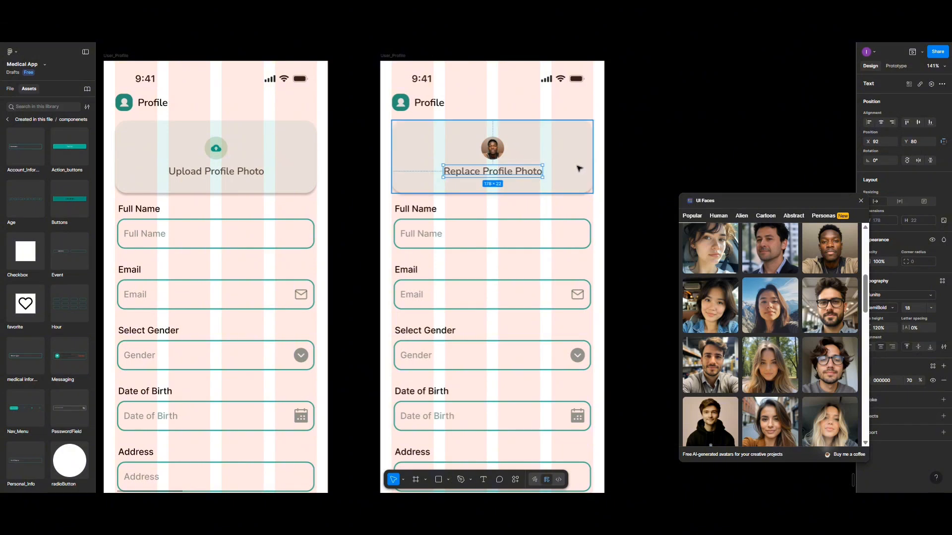
click(492, 153)
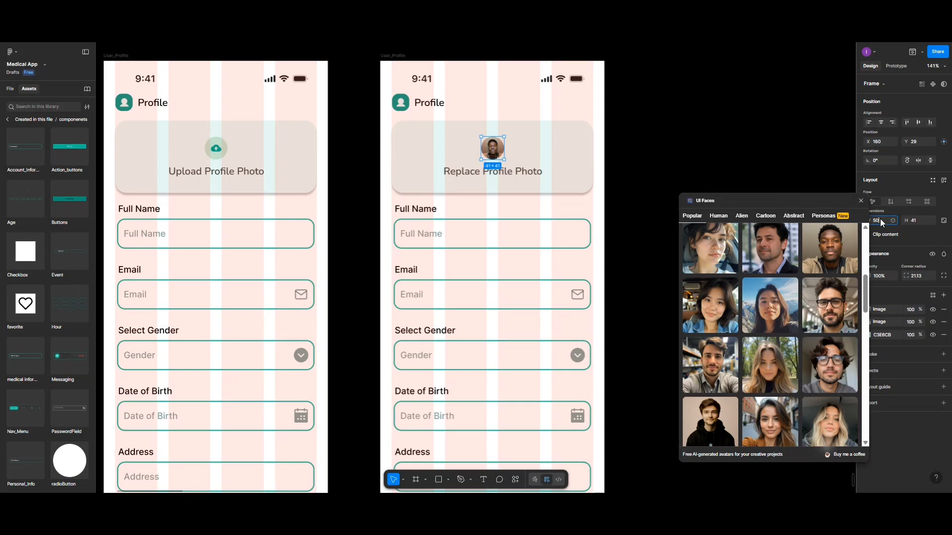
click(920, 218)
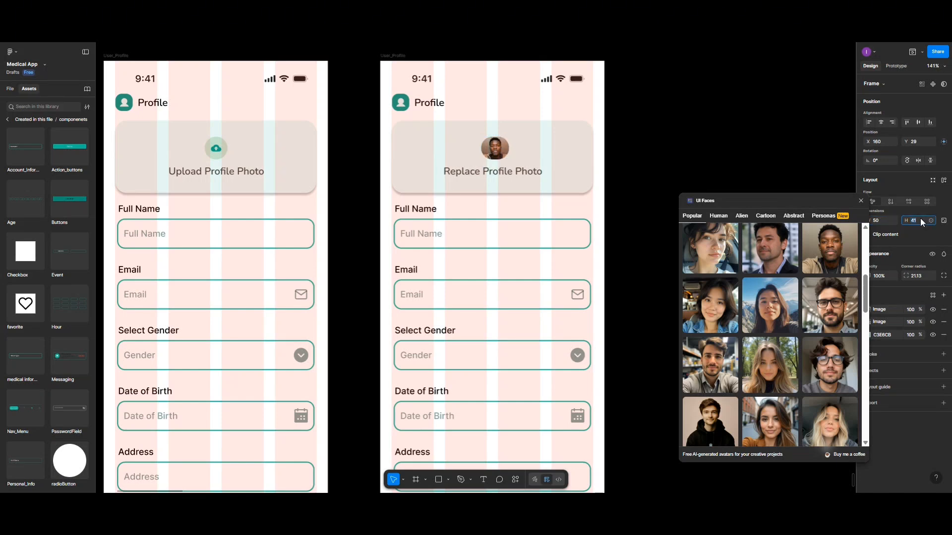
text(50)
key(Return)
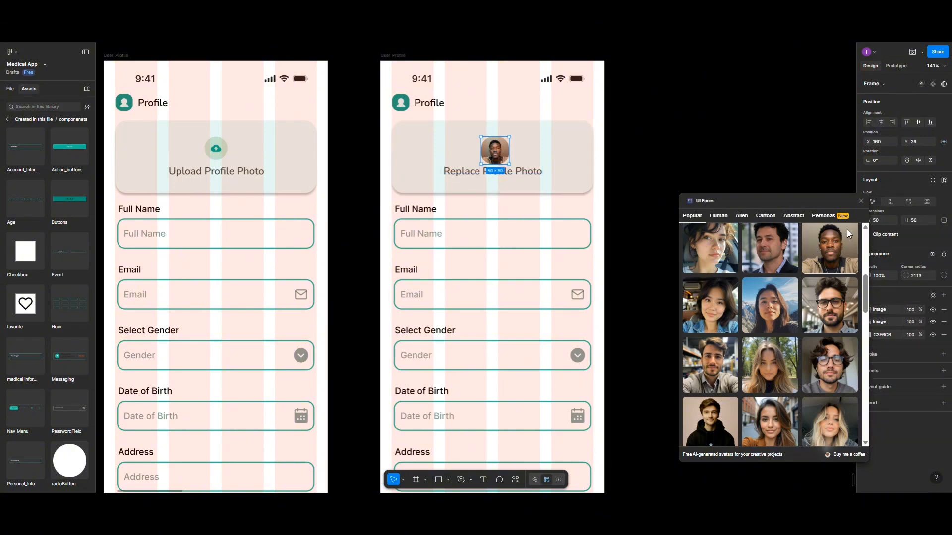
Close UI Faces and set 10 spacing between the avatar and its label
click(859, 200)
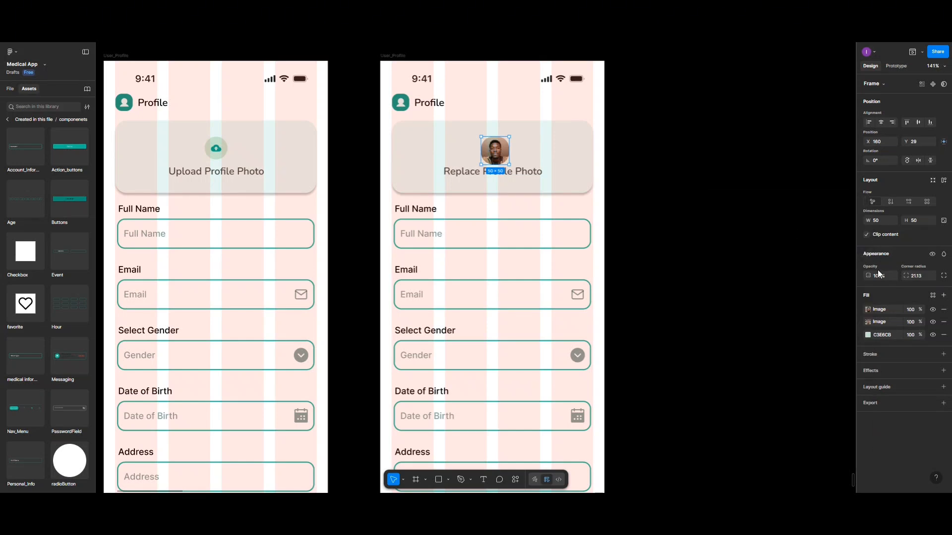
shift+click(525, 177)
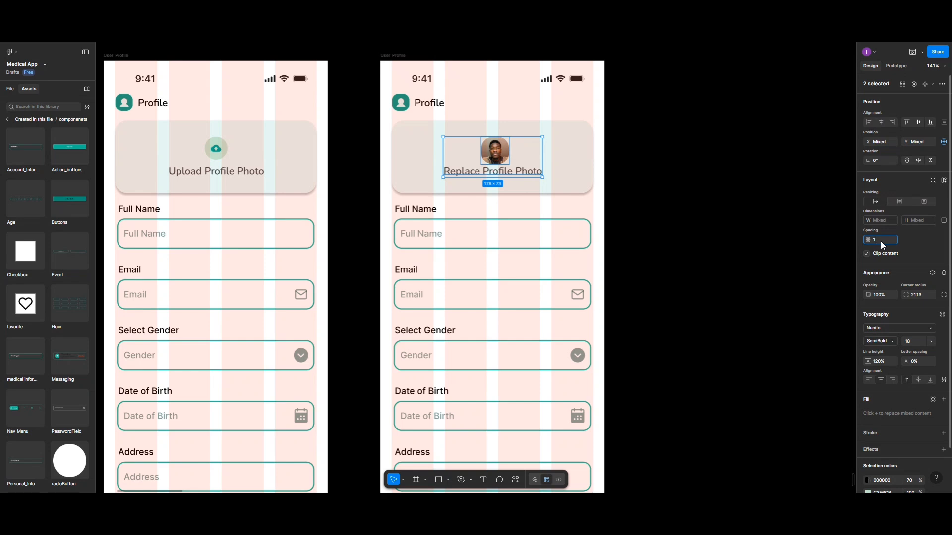
key(Return)
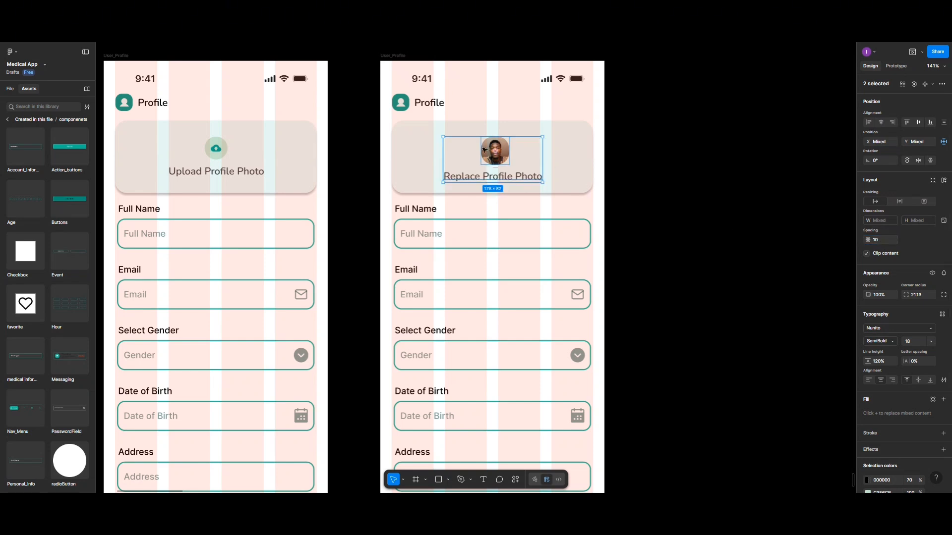
click(487, 151)
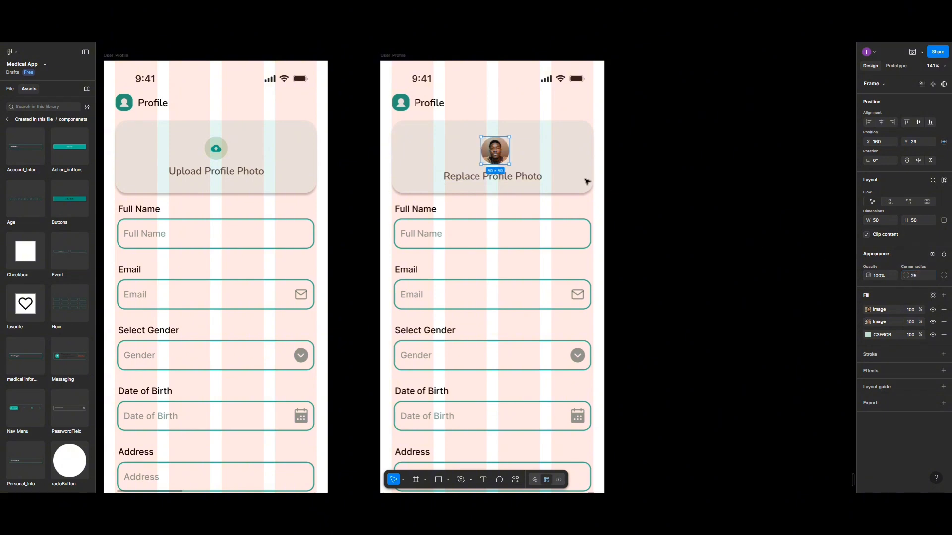
click(548, 161)
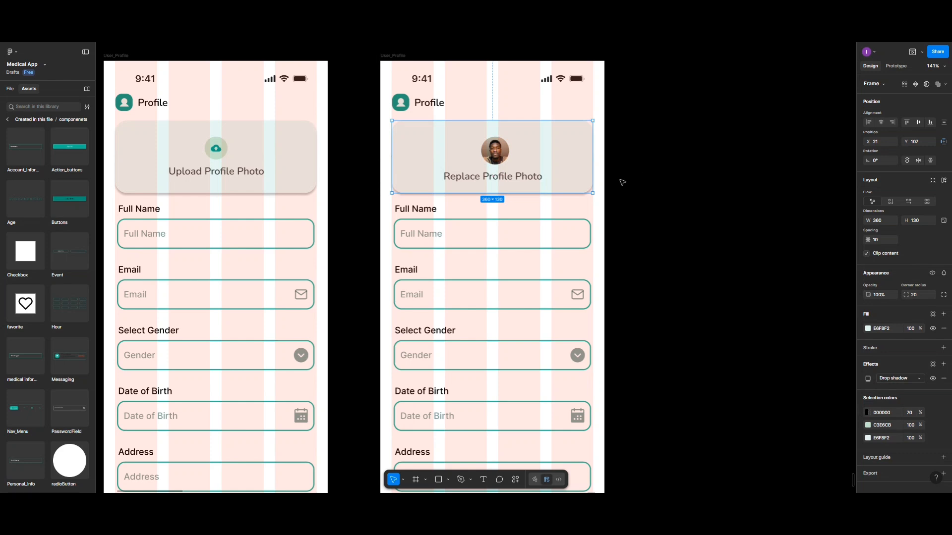
Replace the Full Name and Email placeholders with a sample full name and e-mail address
click(438, 235)
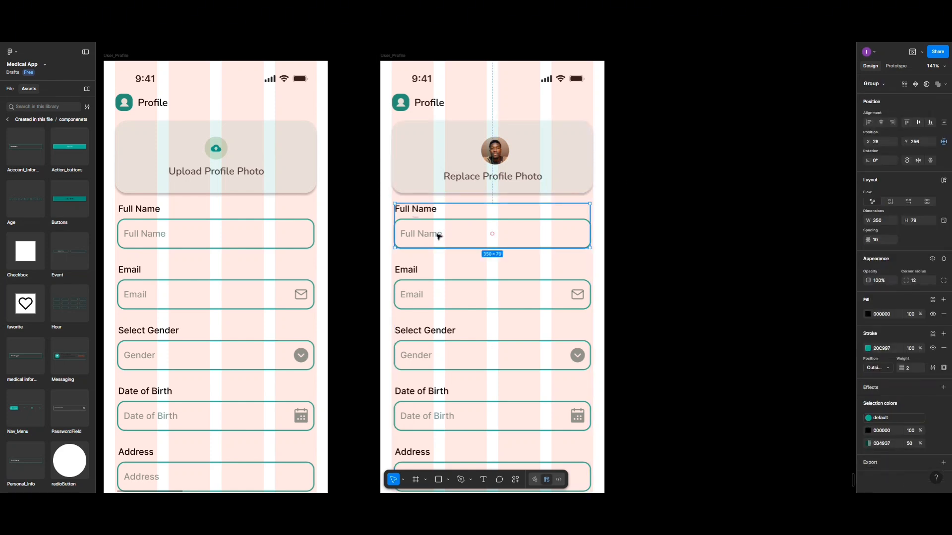
double_click(438, 235)
double_click(439, 236)
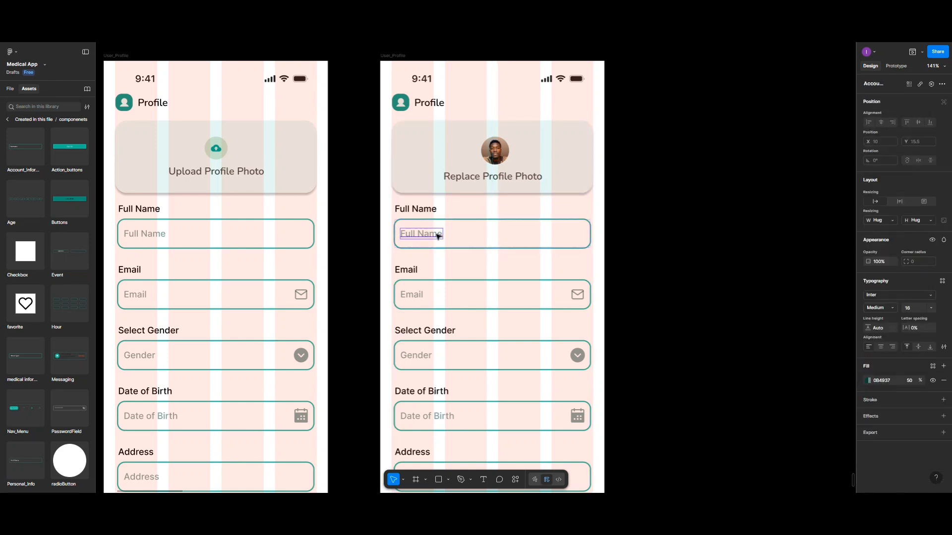
double_click(437, 235)
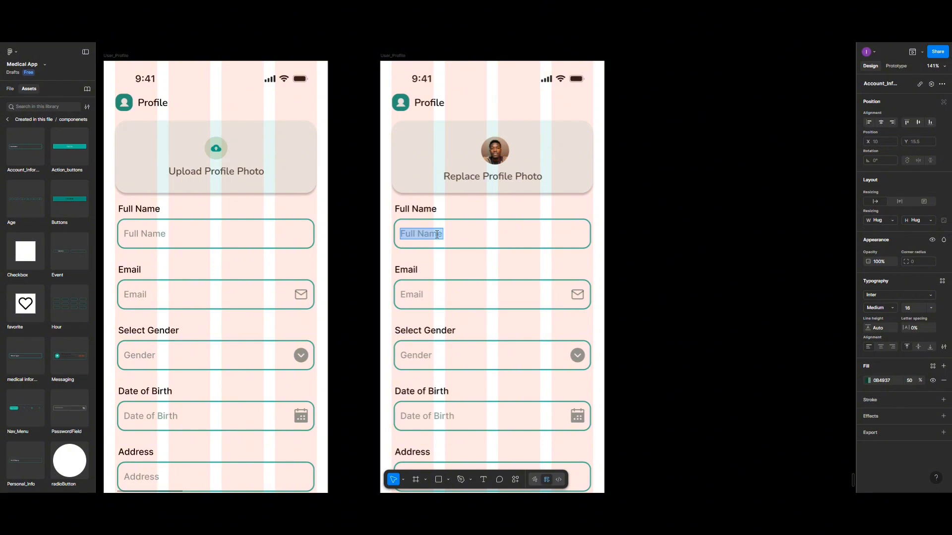
key(BackSpace)
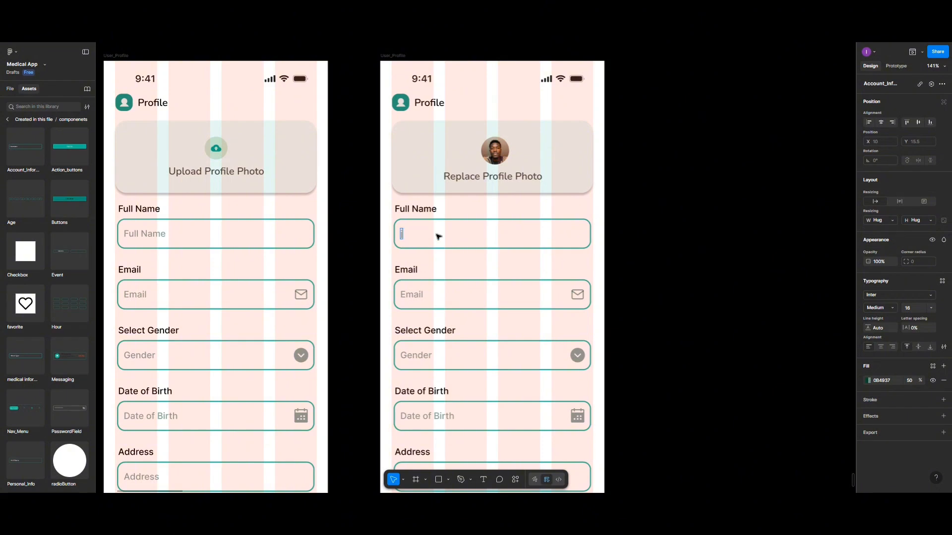
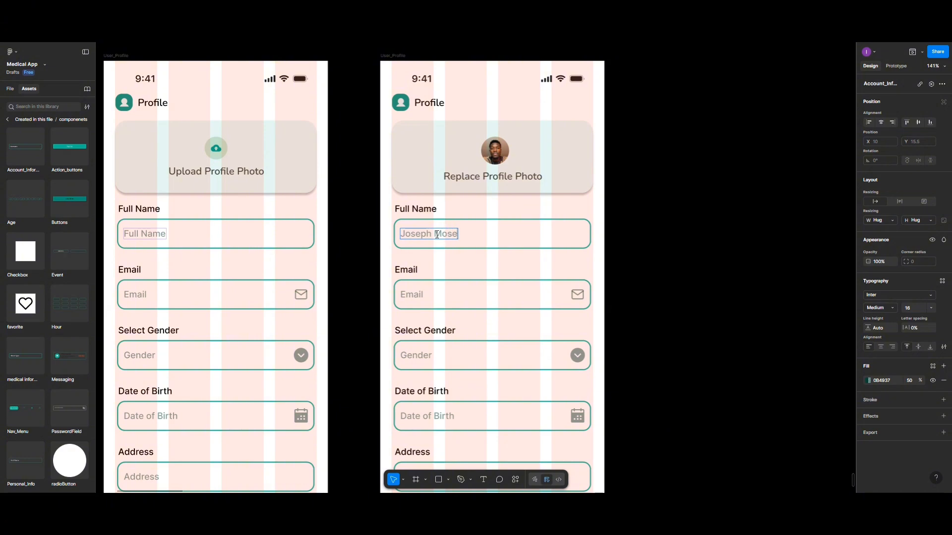
double_click(412, 294)
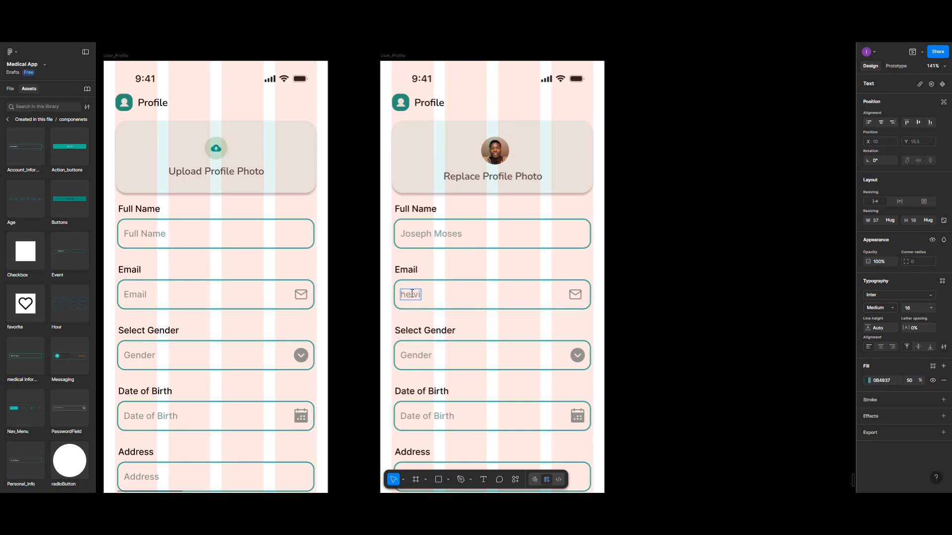
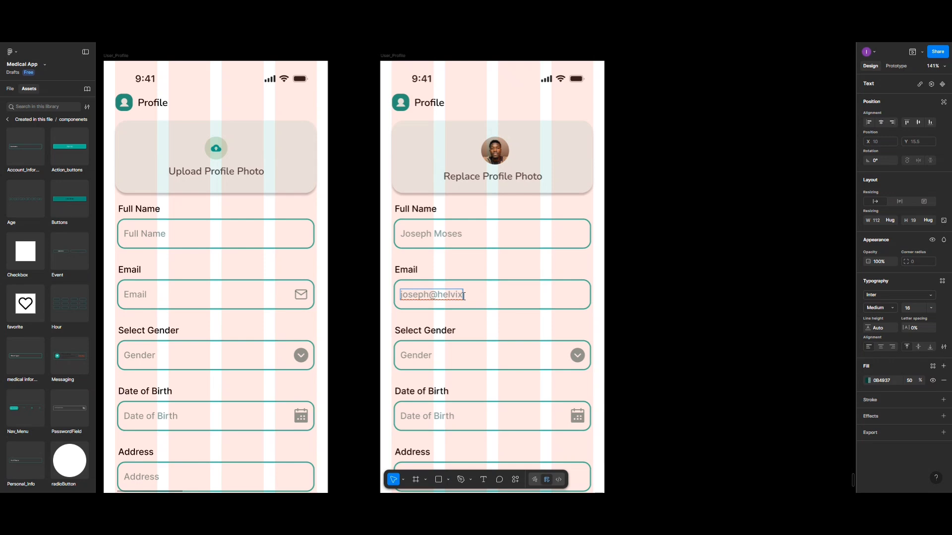
Set the Gender field to 'Male' and Date of Birth to '12-10-1990'
click(428, 355)
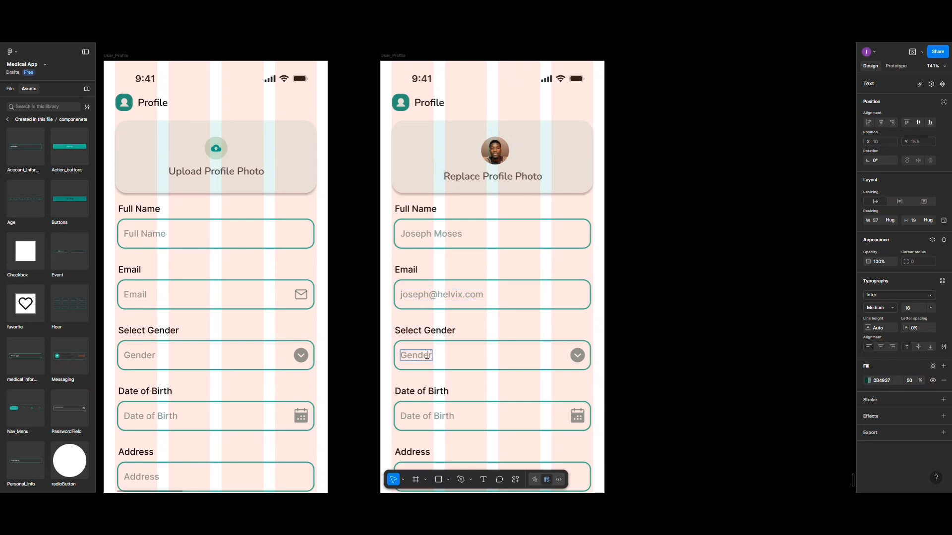
double_click(427, 355)
text(male)
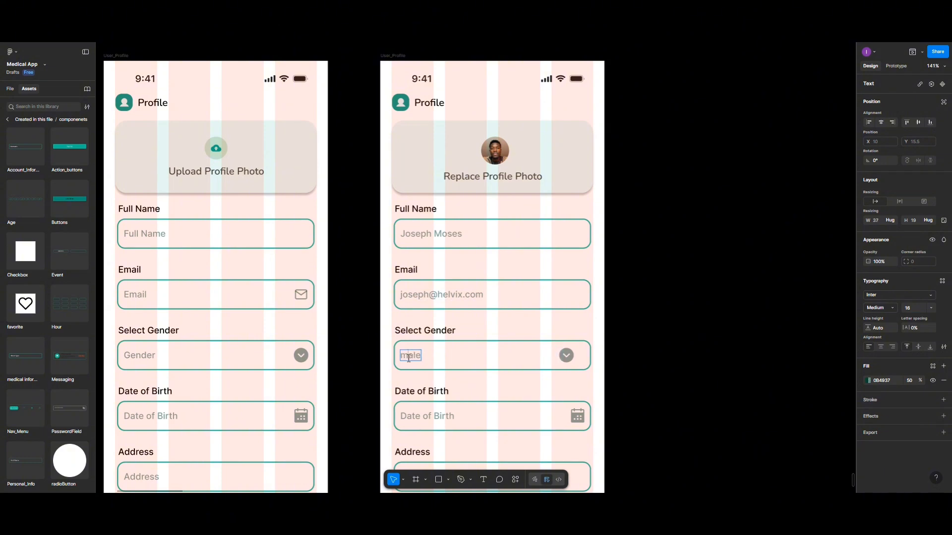
click(409, 358)
key(BackSpace)
text(M)
scroll(409, 359, down, 3)
double_click(419, 340)
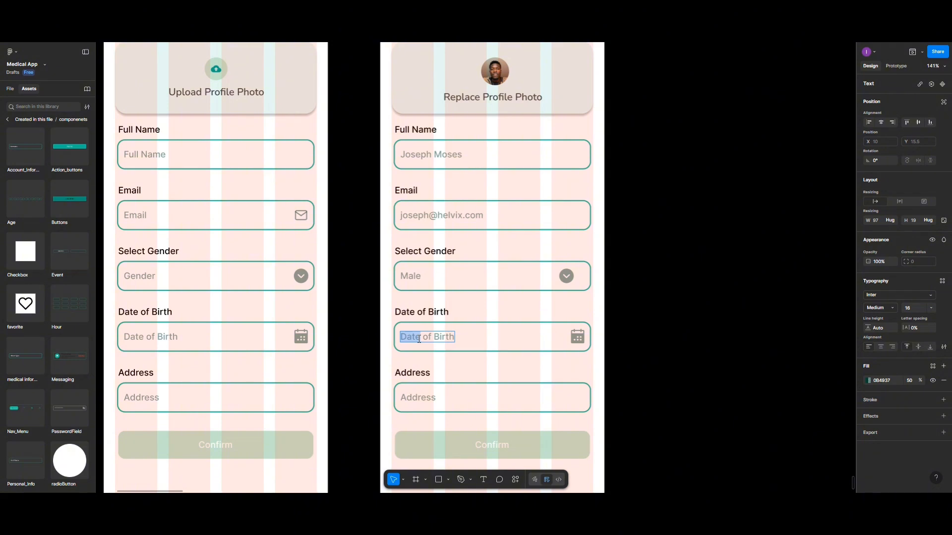
text(12-)
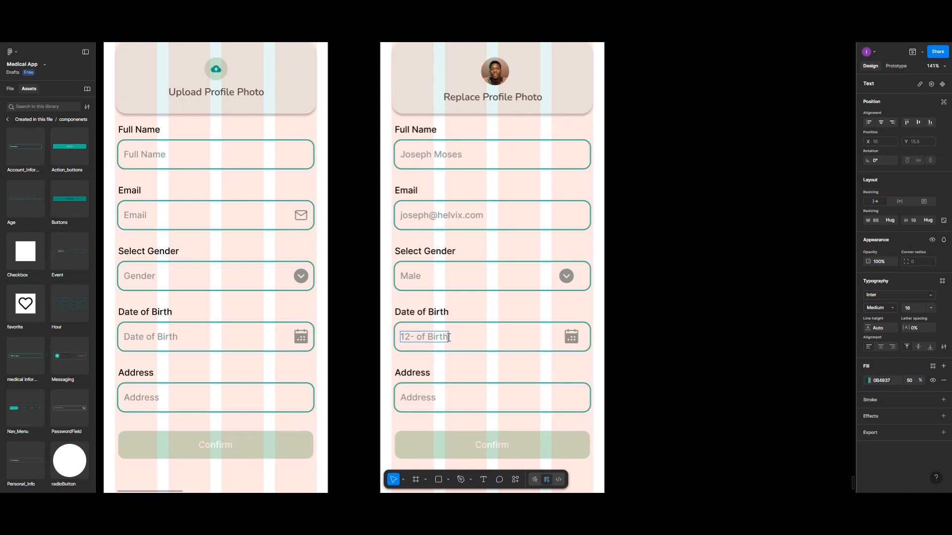
key(BackSpace)
key(BackSpace)
key(BackSpace)
key(BackSpace)
key(BackSpace)
key(BackSpace)
key(BackSpace)
key(BackSpace)
key(BackSpace)
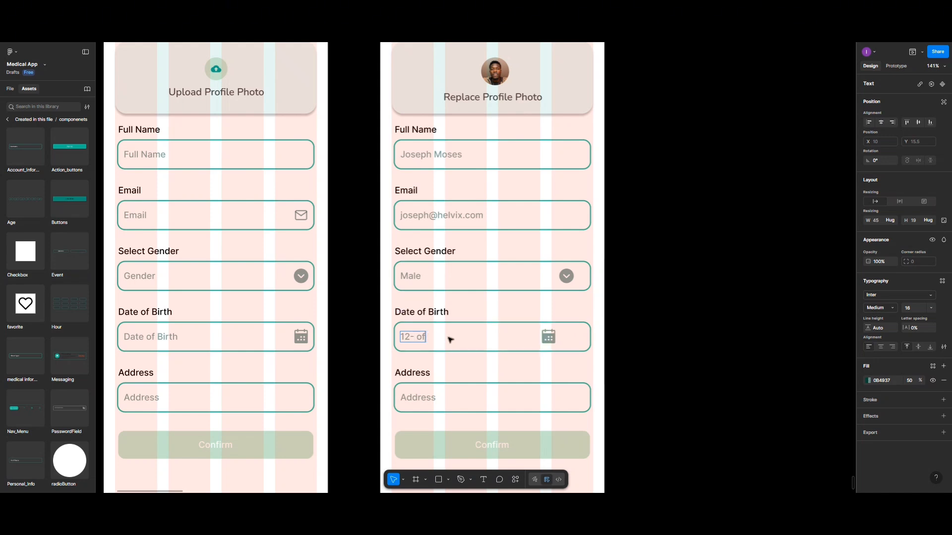
text(10-1990)
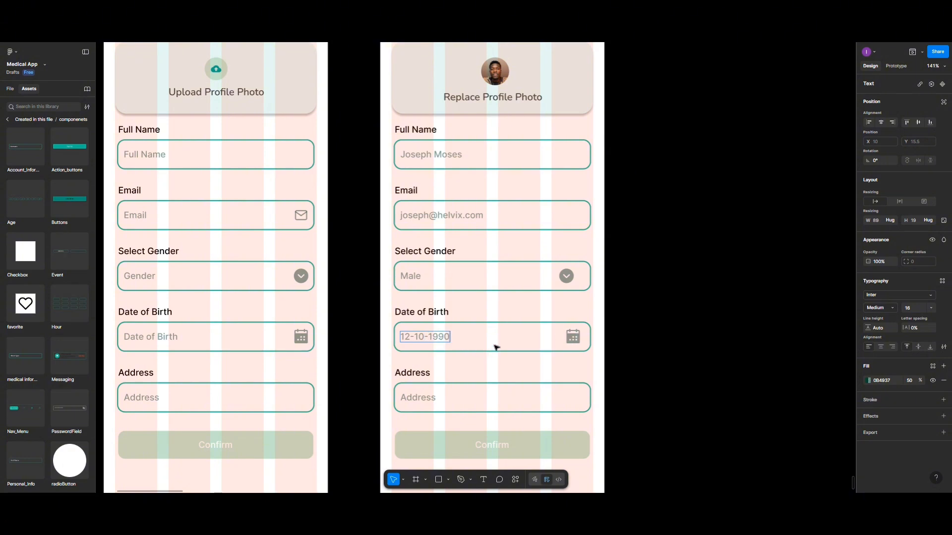
click(434, 278)
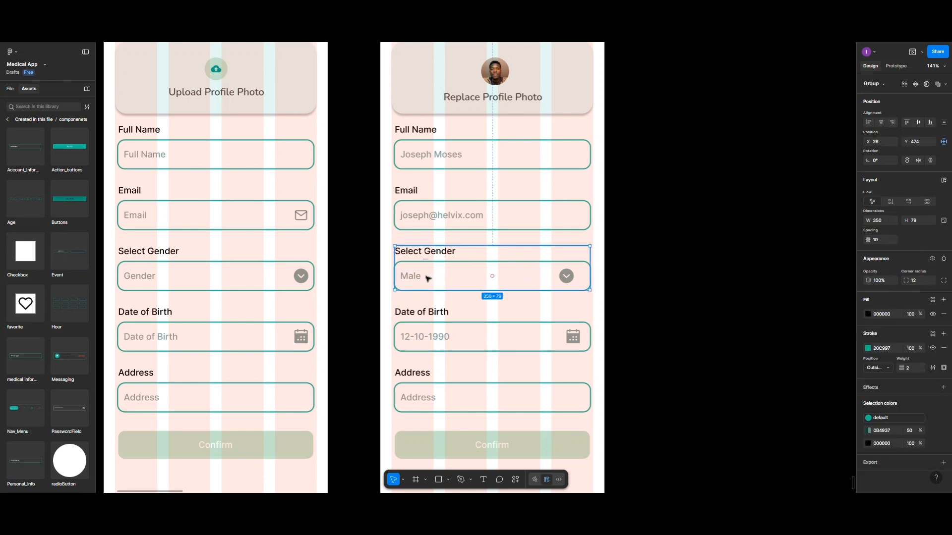
Move the Gender and Date of Birth input boxes to X 32
click(428, 279)
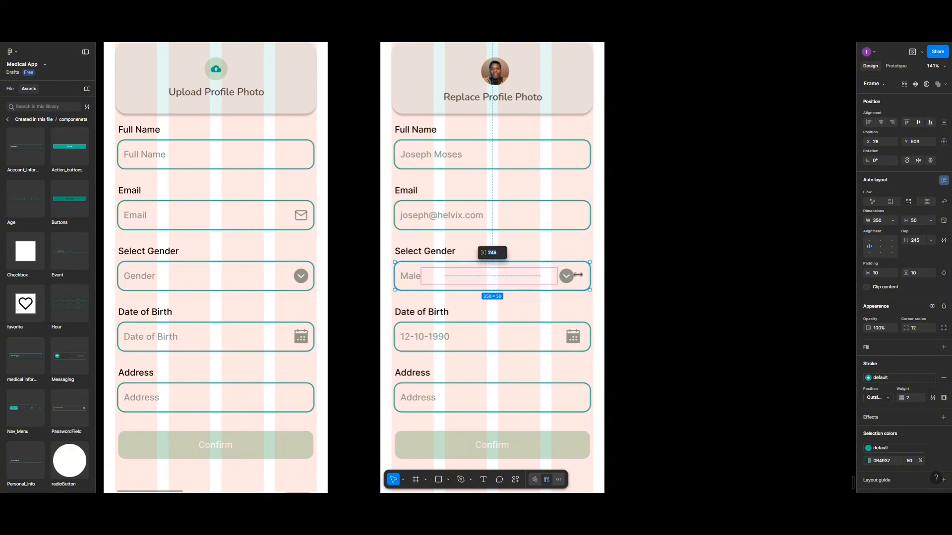
click(879, 145)
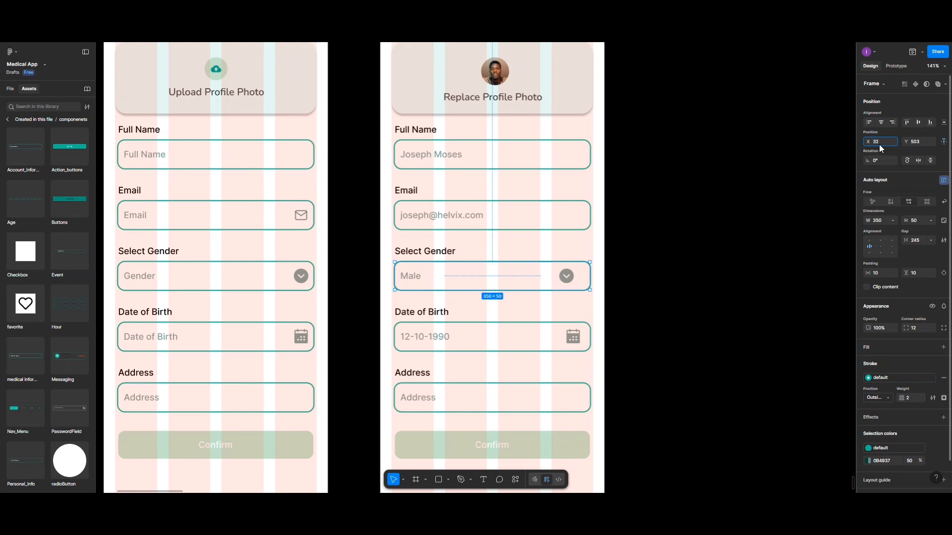
text(32)
key(Return)
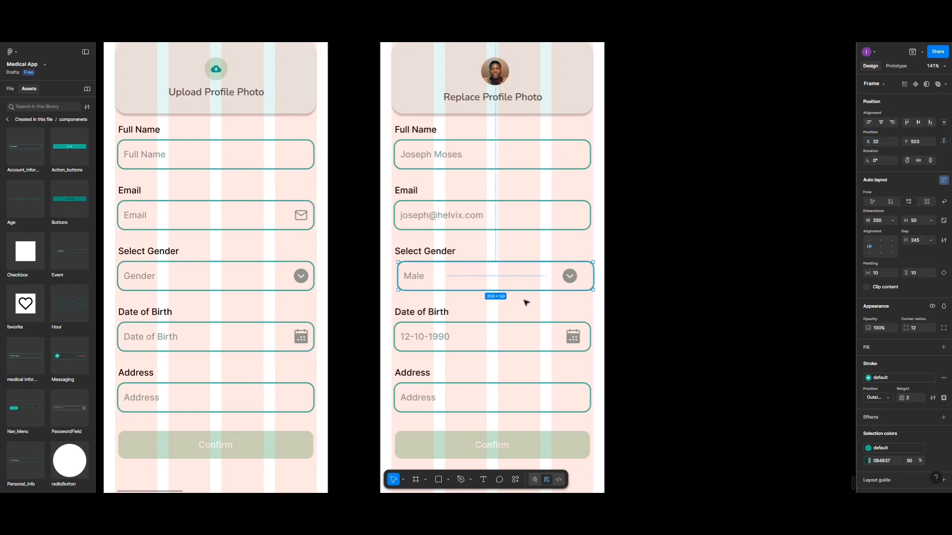
click(552, 340)
double_click(551, 341)
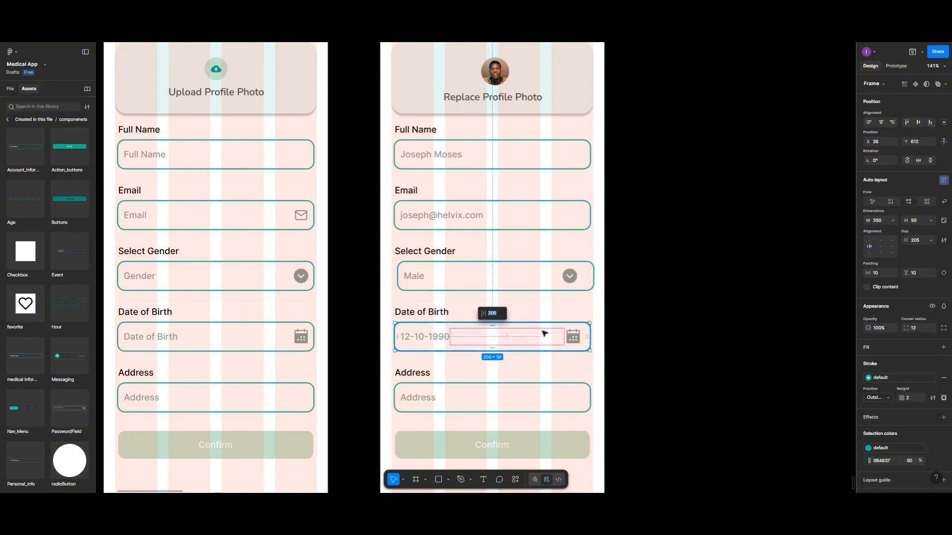
click(883, 143)
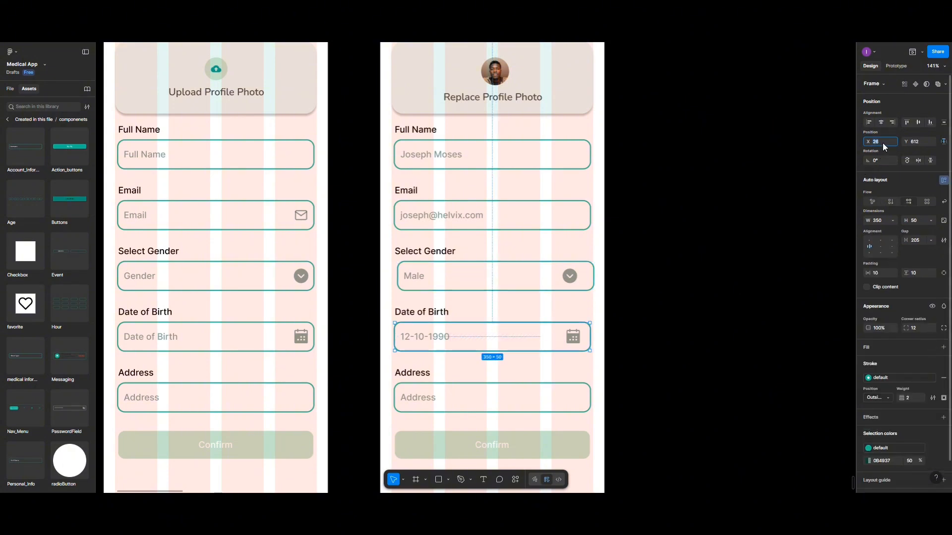
text(32)
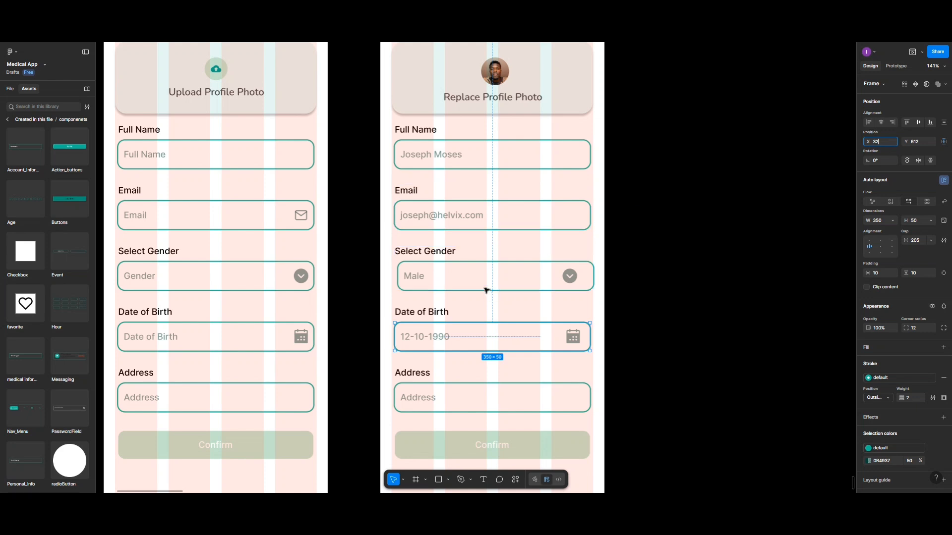
key(Return)
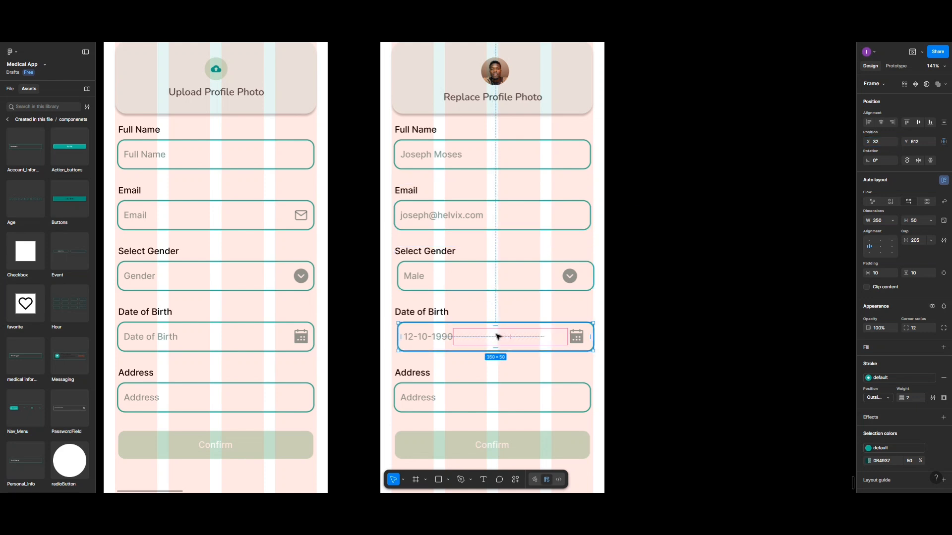
Widen the Gender box's auto-layout gap so its chevron sits at the right end
click(510, 275)
double_click(507, 276)
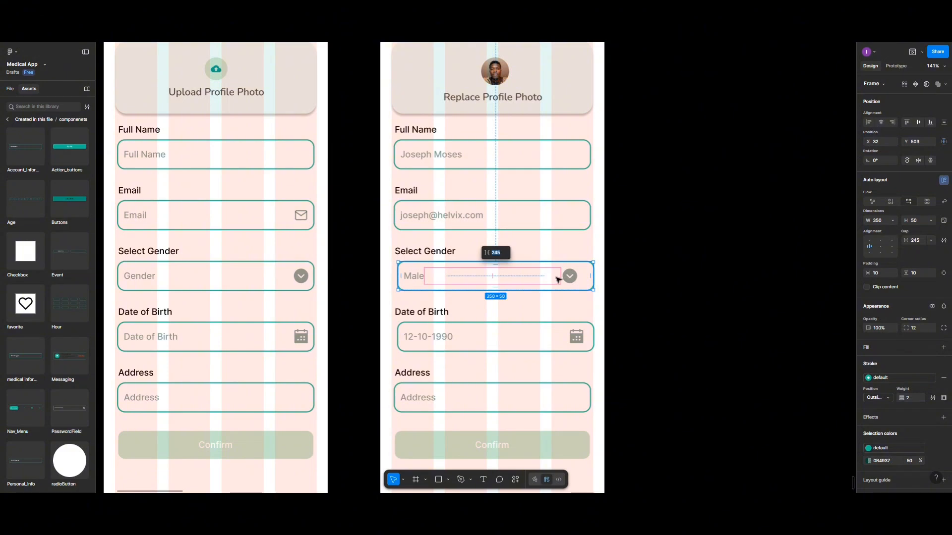
drag(488, 279, 494, 278)
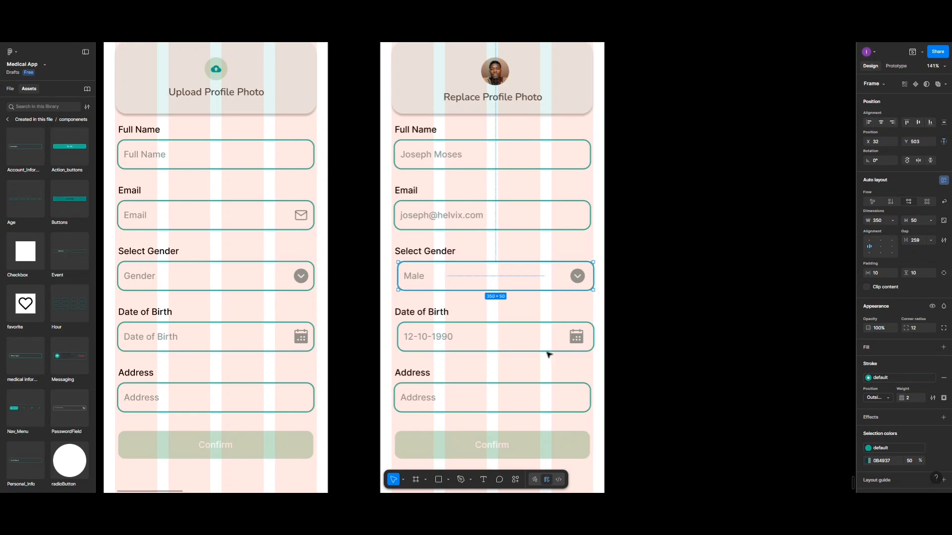
click(452, 336)
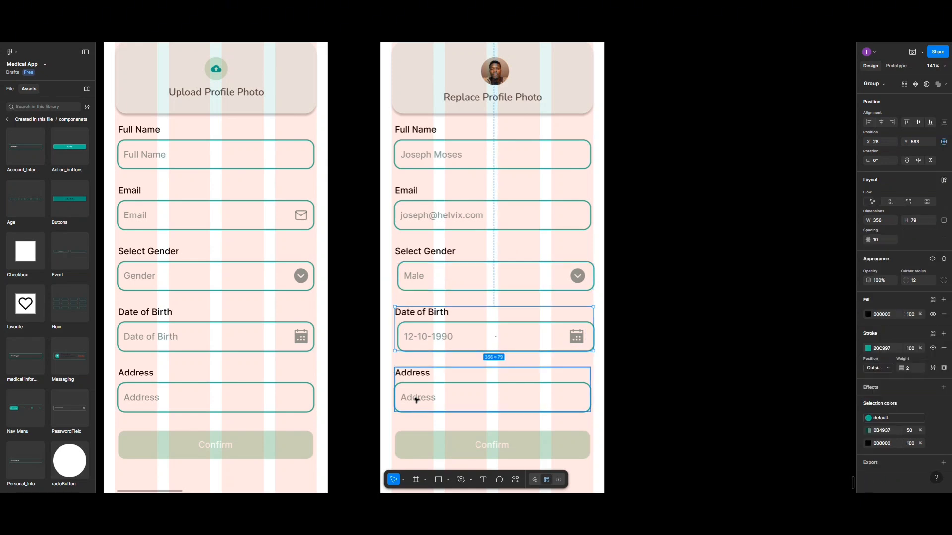
Type a sample street address into the Address field, capitalising the city name
click(416, 399)
double_click(415, 399)
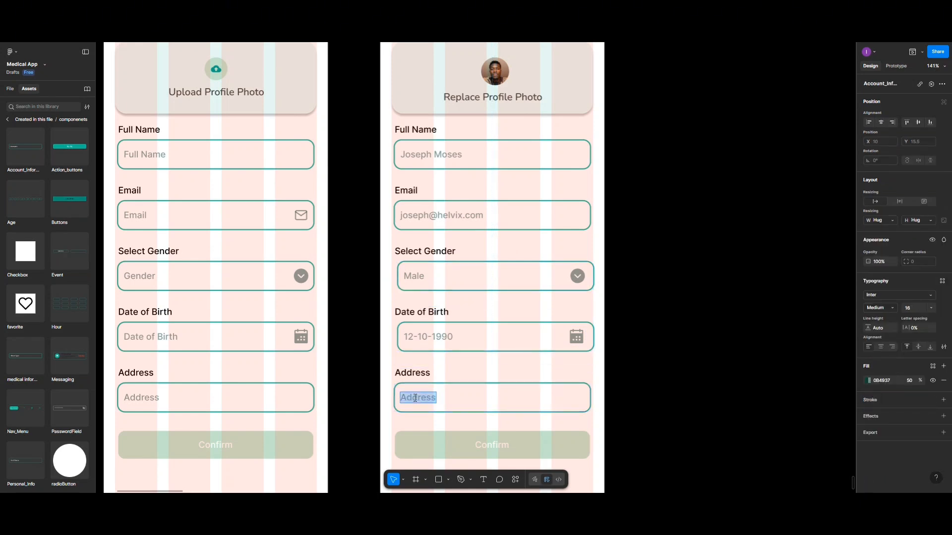
text(No.34 new york)
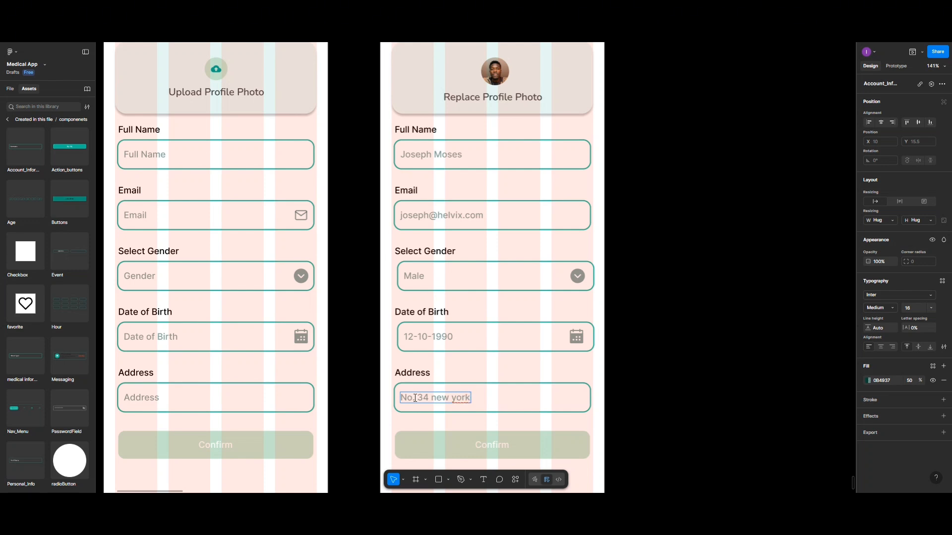
text( City)
click(415, 399)
click(438, 397)
key(BackSpace)
text(N)
click(457, 398)
key(BackSpace)
text(Y)
scroll(456, 397, down, 3)
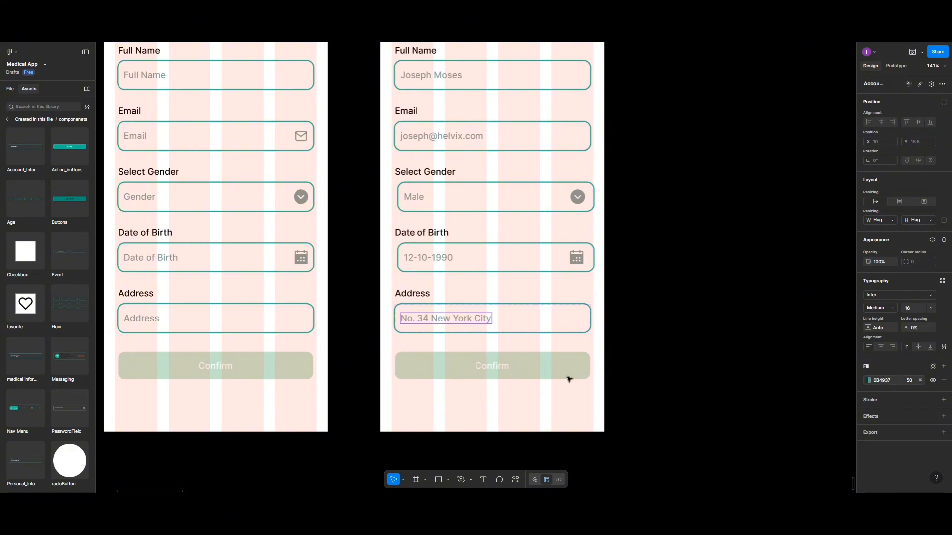
Fill the right screen's Confirm button with the dark teal document colour 0B4937
click(540, 369)
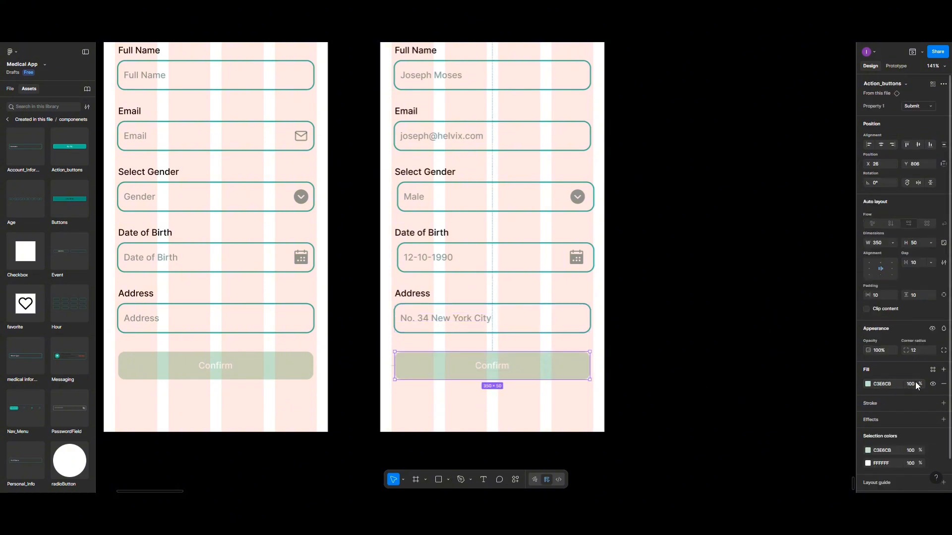
click(868, 383)
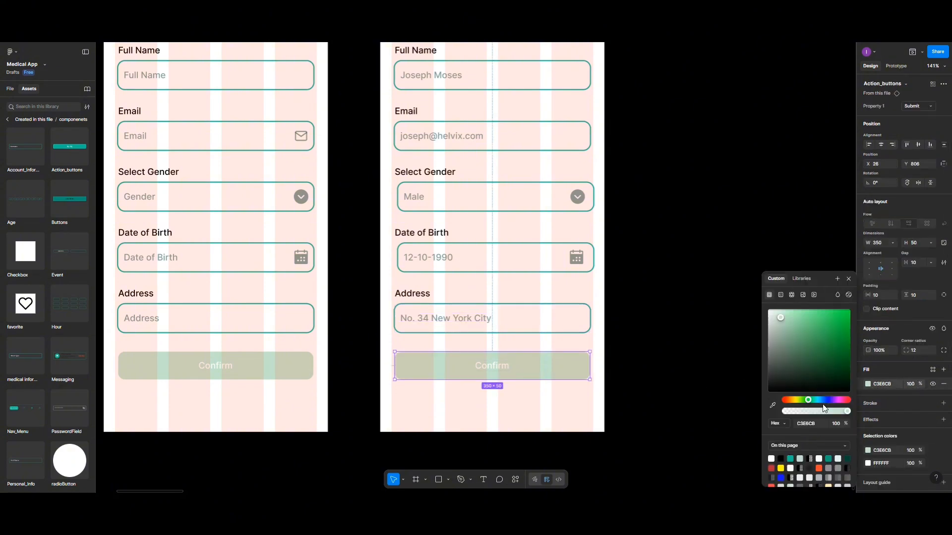
click(847, 459)
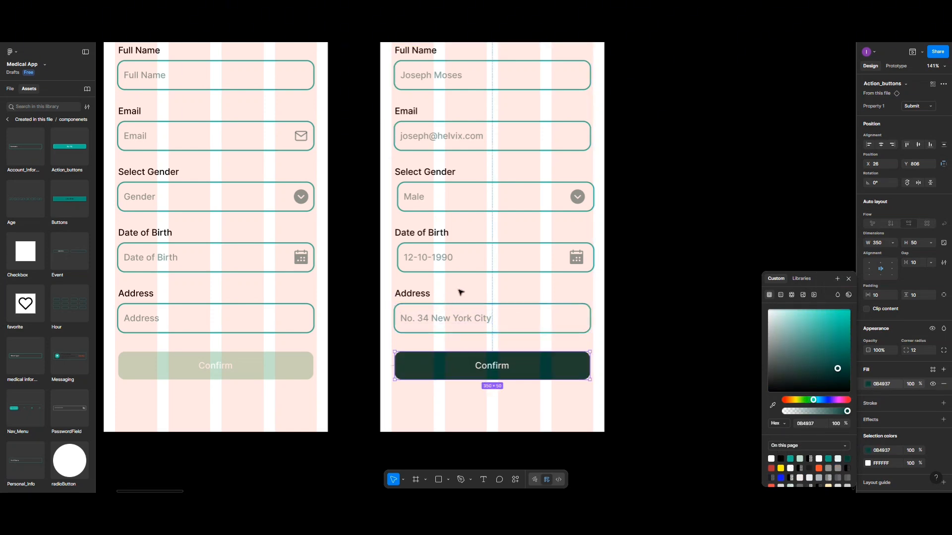
scroll(458, 291, down, 5)
scroll(461, 293, up, 2)
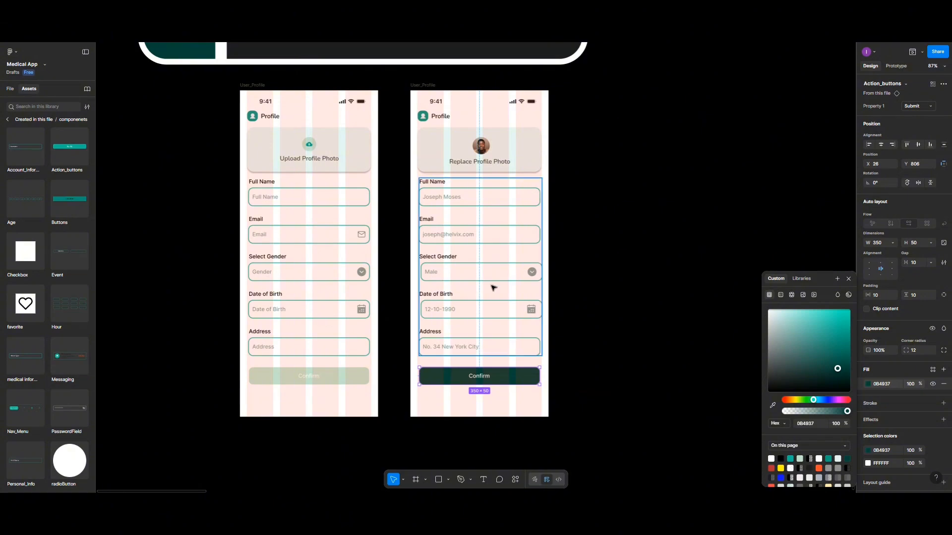
Align the Full Name, Email, Gender and Date of Birth fields to horizontal centers
click(881, 145)
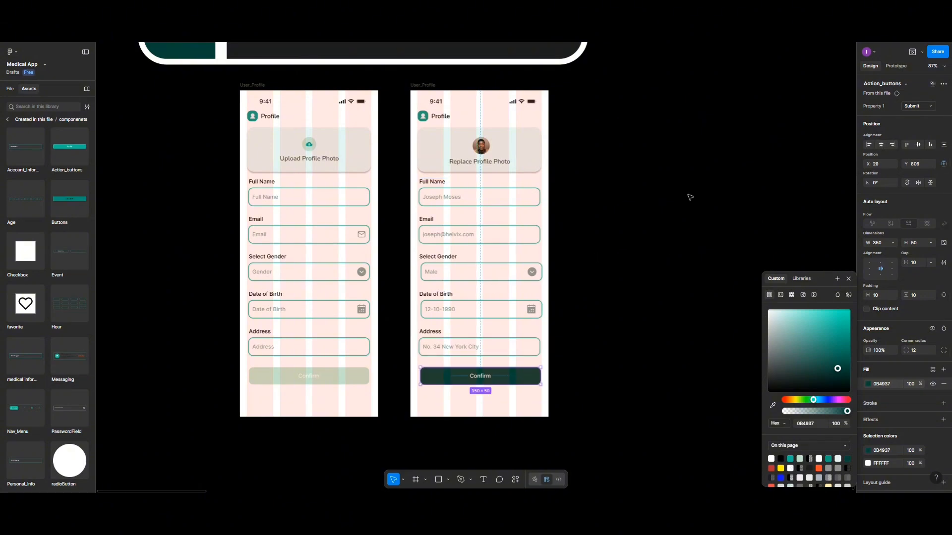
click(527, 240)
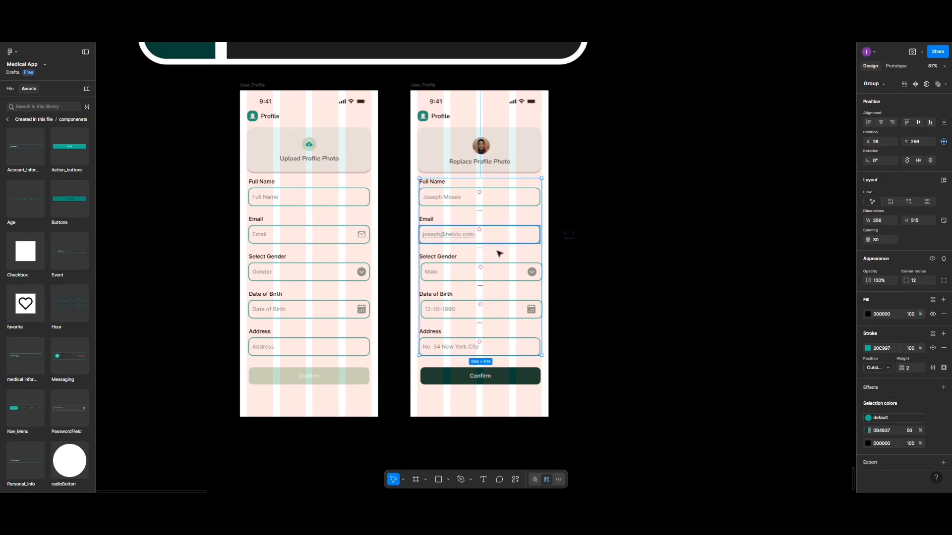
right_click(466, 268)
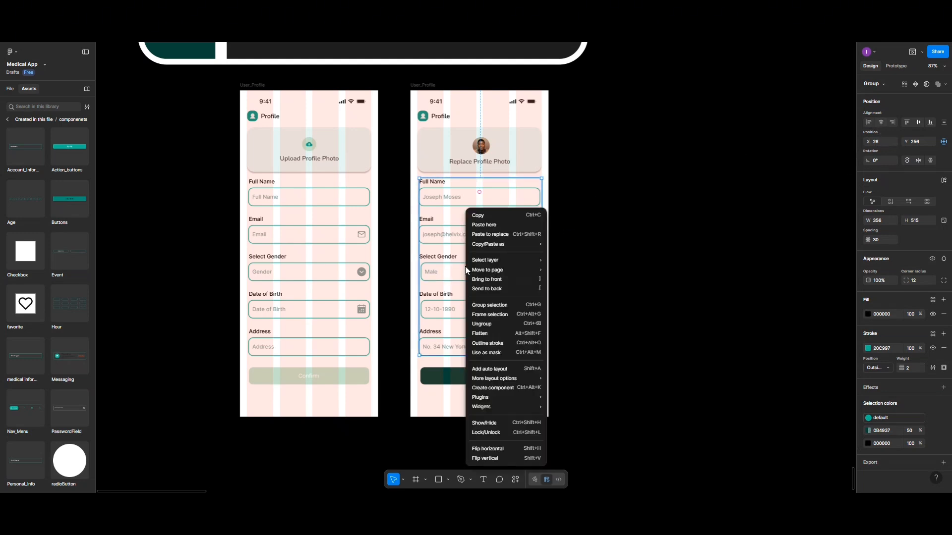
click(602, 248)
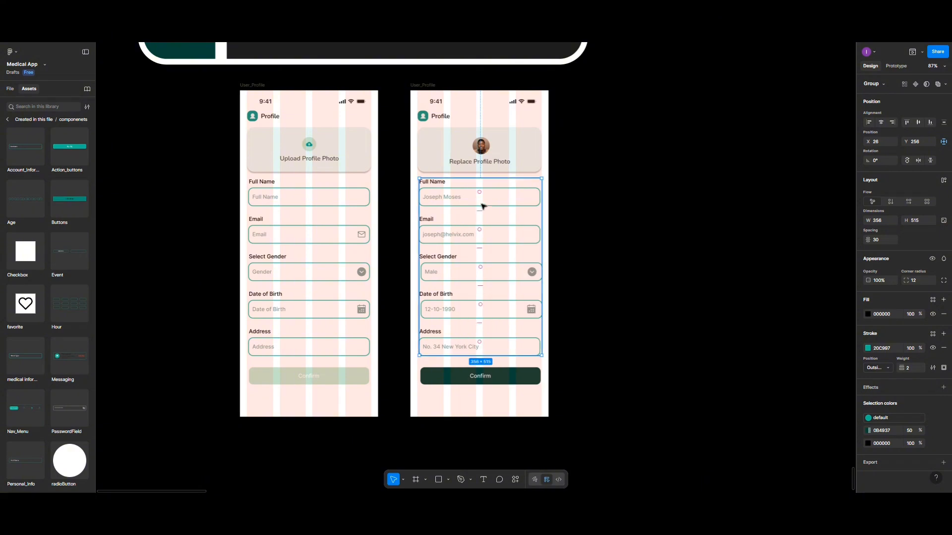
click(480, 206)
shift+click(470, 241)
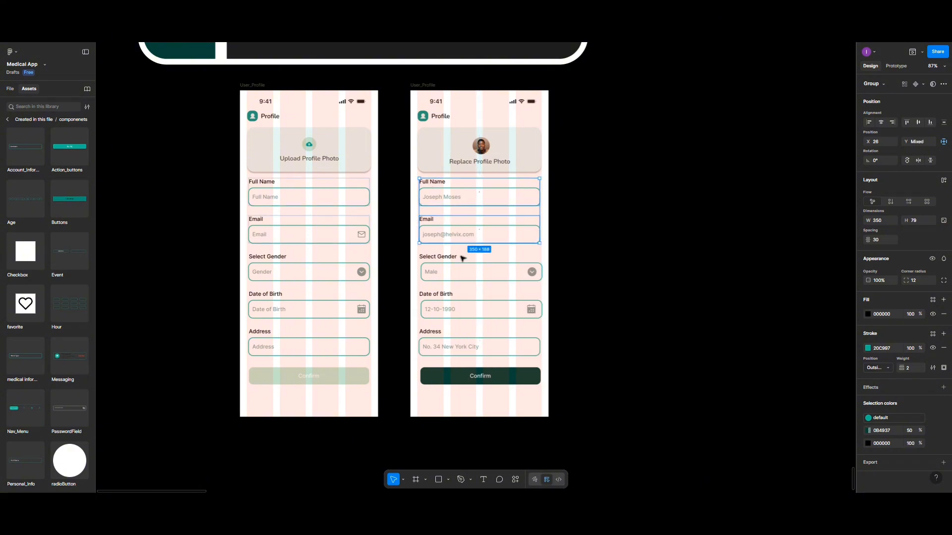
shift+click(460, 272)
shift+click(460, 308)
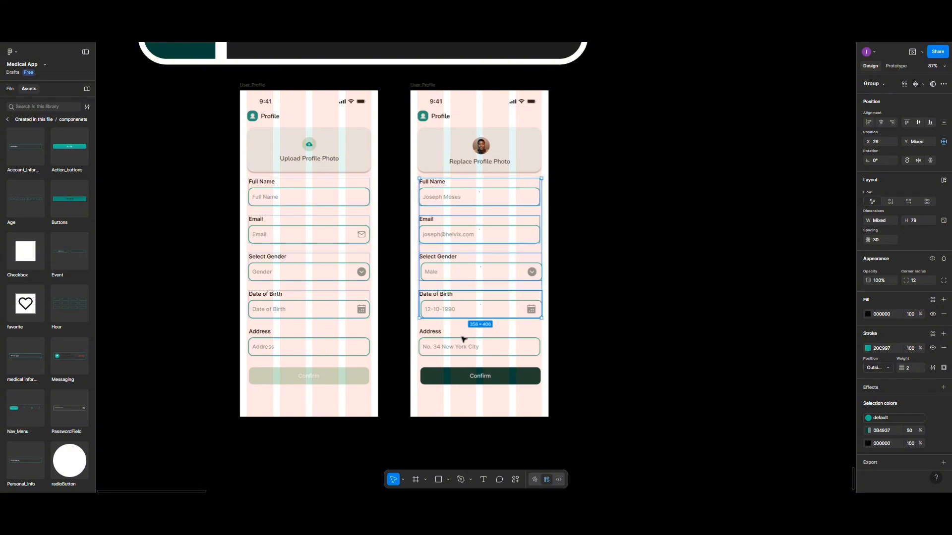
click(880, 123)
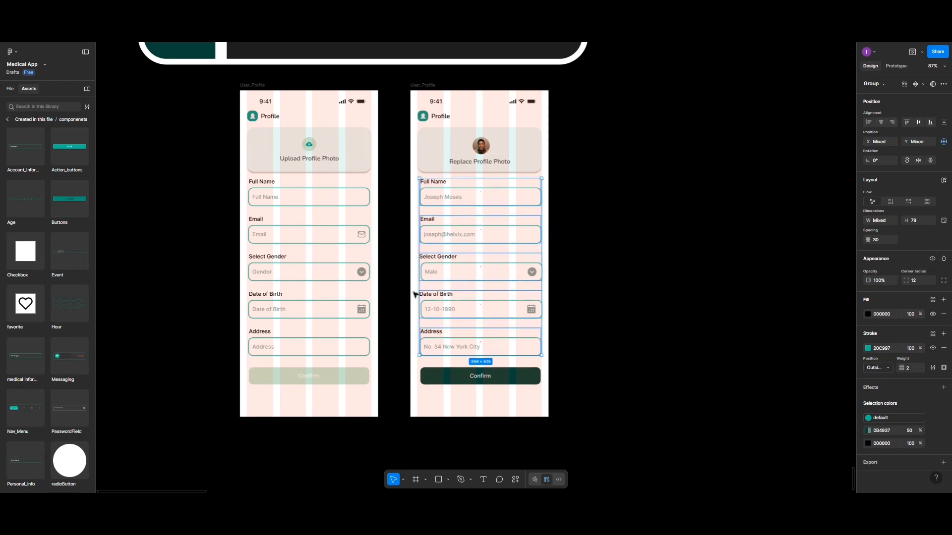
Center the Confirm button horizontally so it lines up with the fields at X 29
click(451, 376)
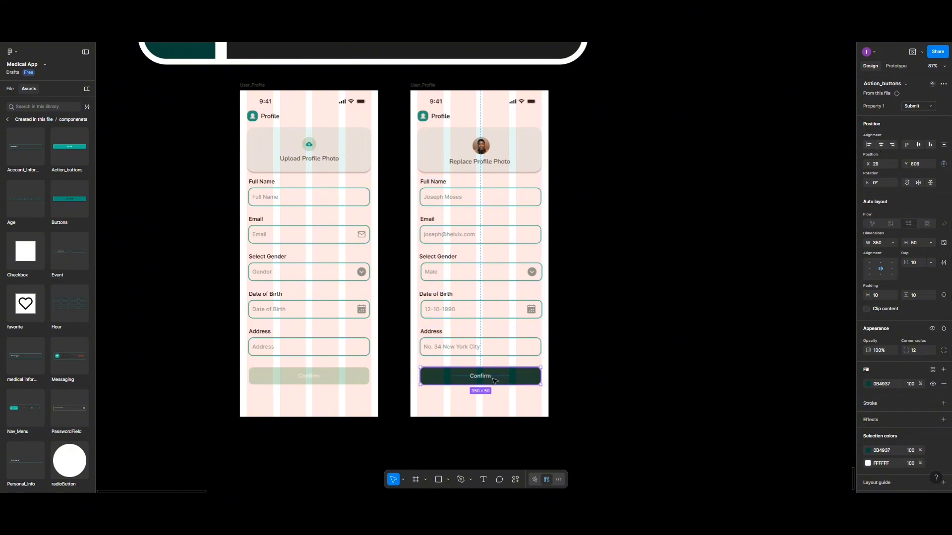
drag(500, 376, 499, 376)
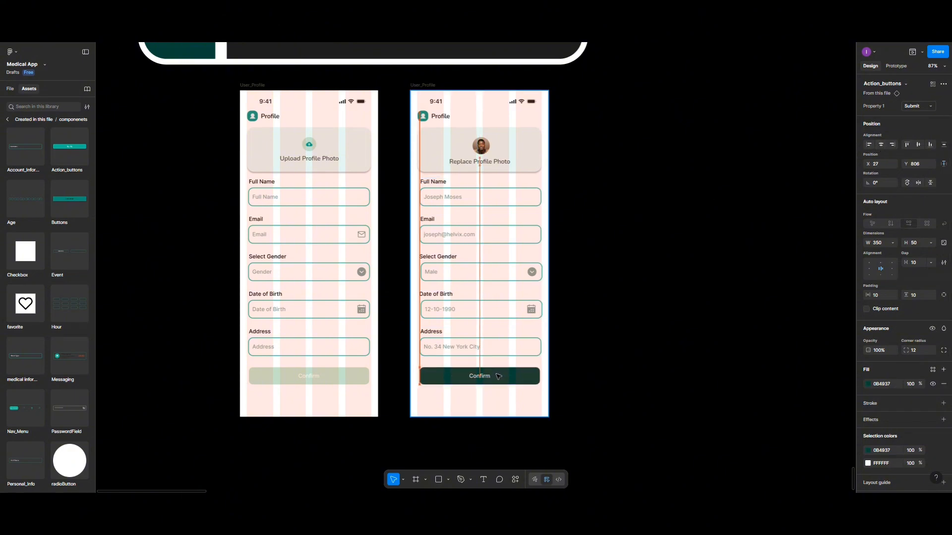
click(590, 268)
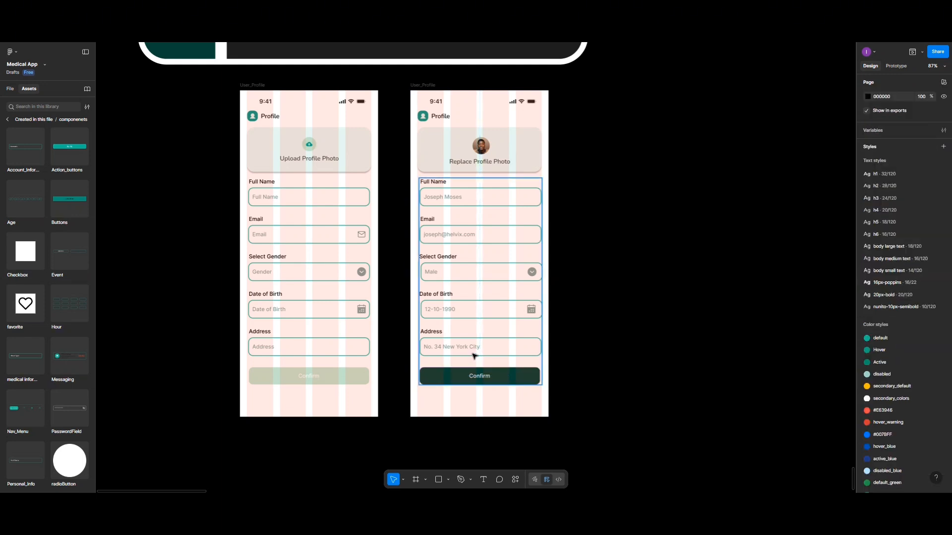
click(449, 377)
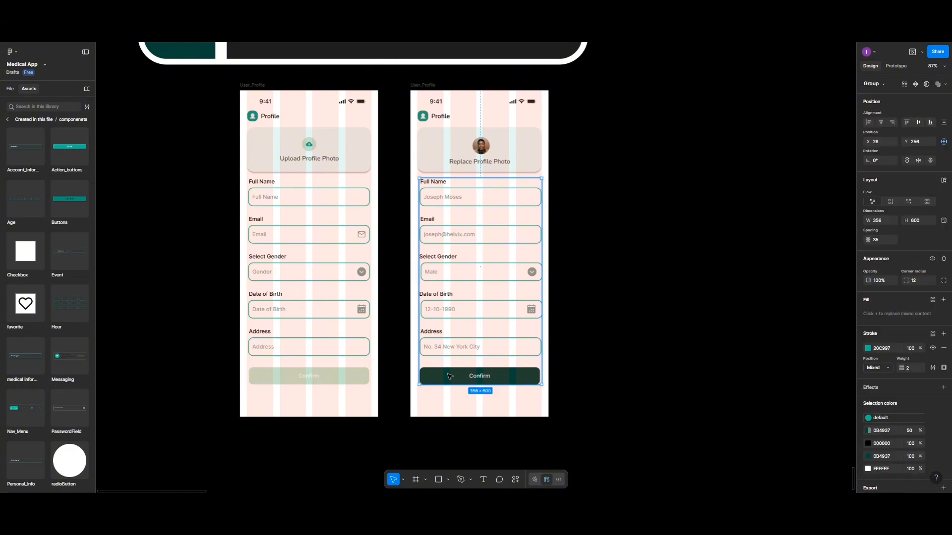
shift+click(497, 352)
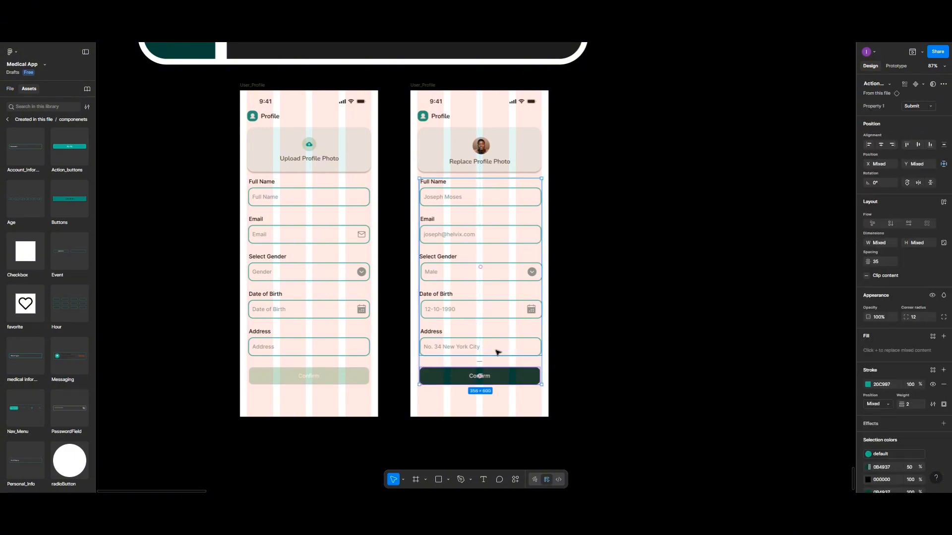
double_click(497, 352)
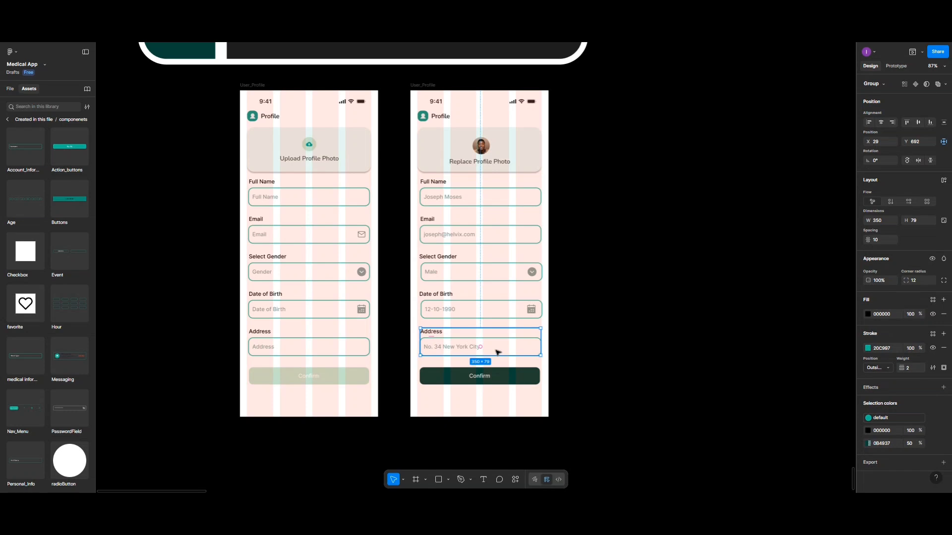
click(494, 378)
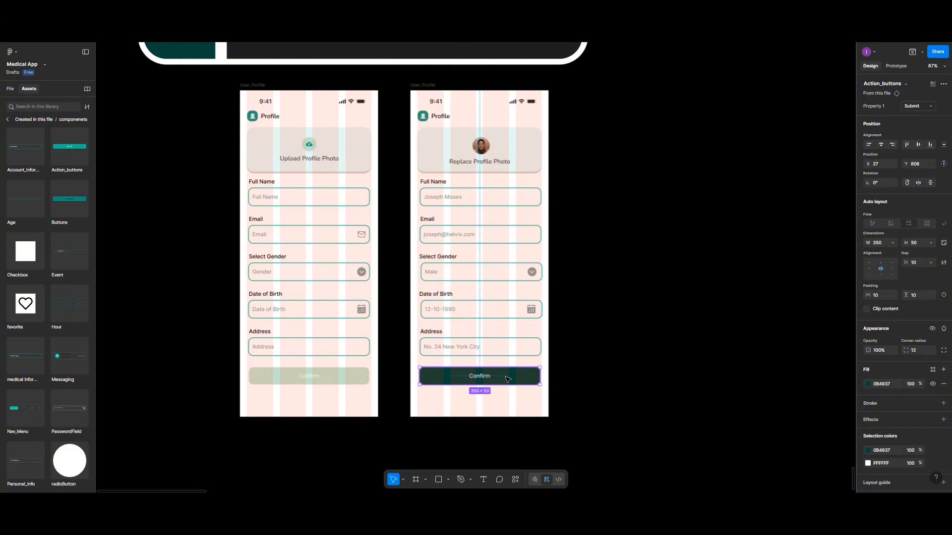
click(879, 148)
click(629, 232)
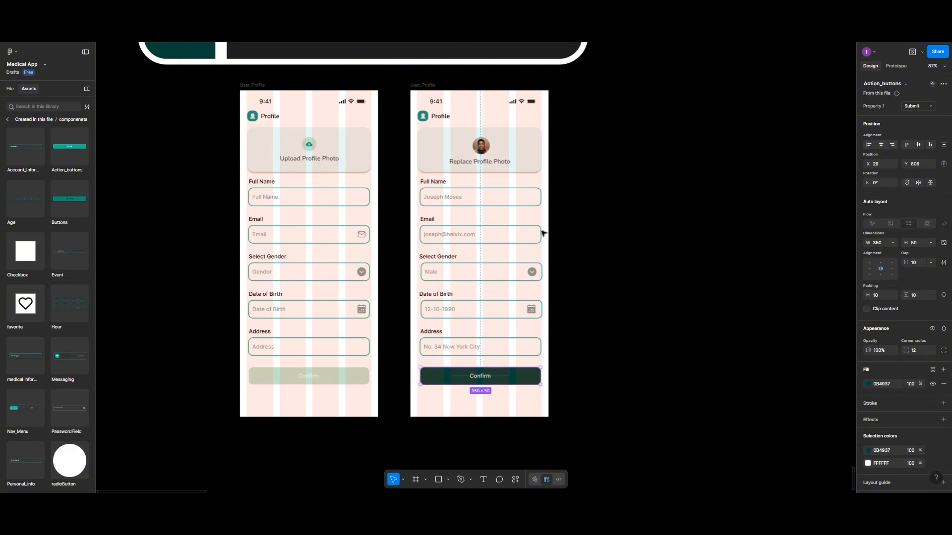
Preview the User_Profile frame in a phone device frame and scroll through it
click(424, 85)
click(912, 51)
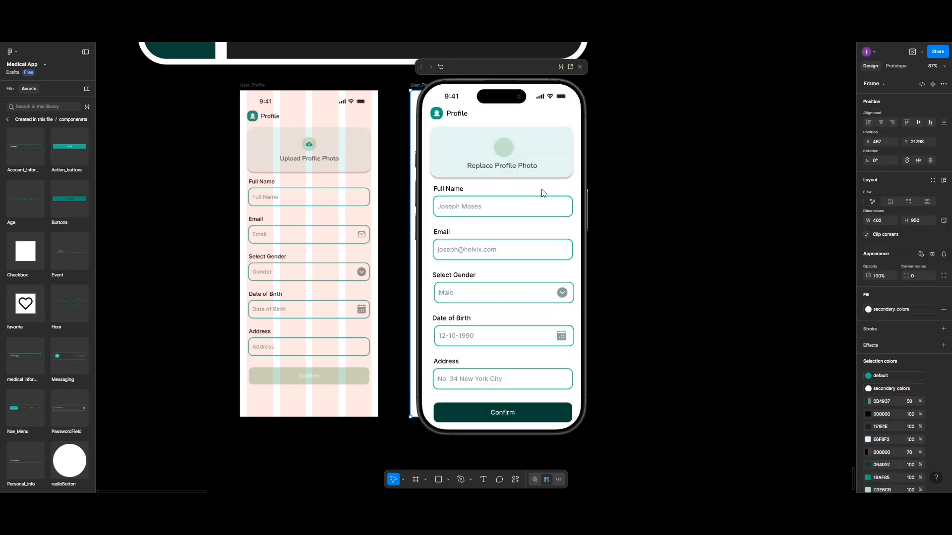
scroll(509, 245, down, 1)
scroll(509, 245, up, 1)
scroll(509, 245, down, 1)
scroll(509, 245, up, 1)
scroll(510, 245, down, 1)
scroll(510, 245, up, 1)
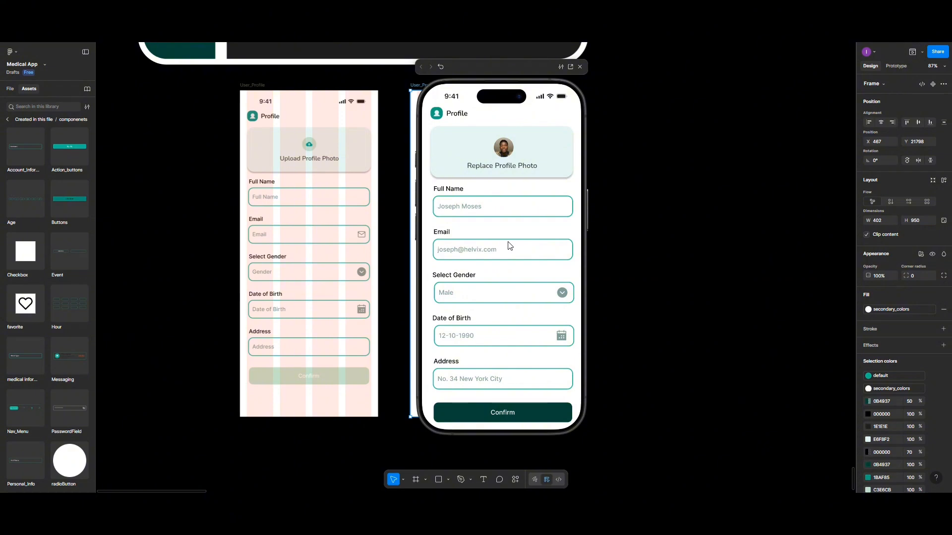
scroll(510, 245, down, 1)
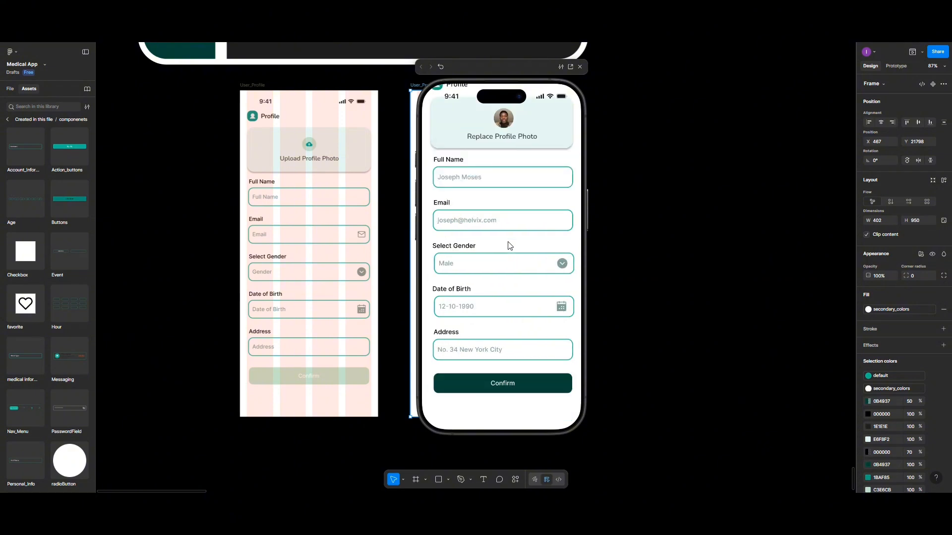
scroll(509, 244, up, 1)
scroll(510, 245, down, 1)
click(834, 503)
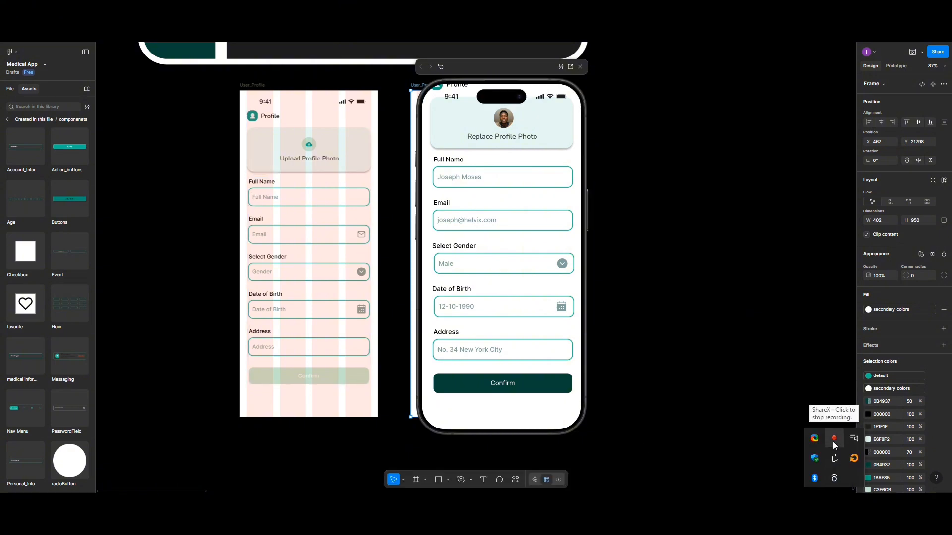